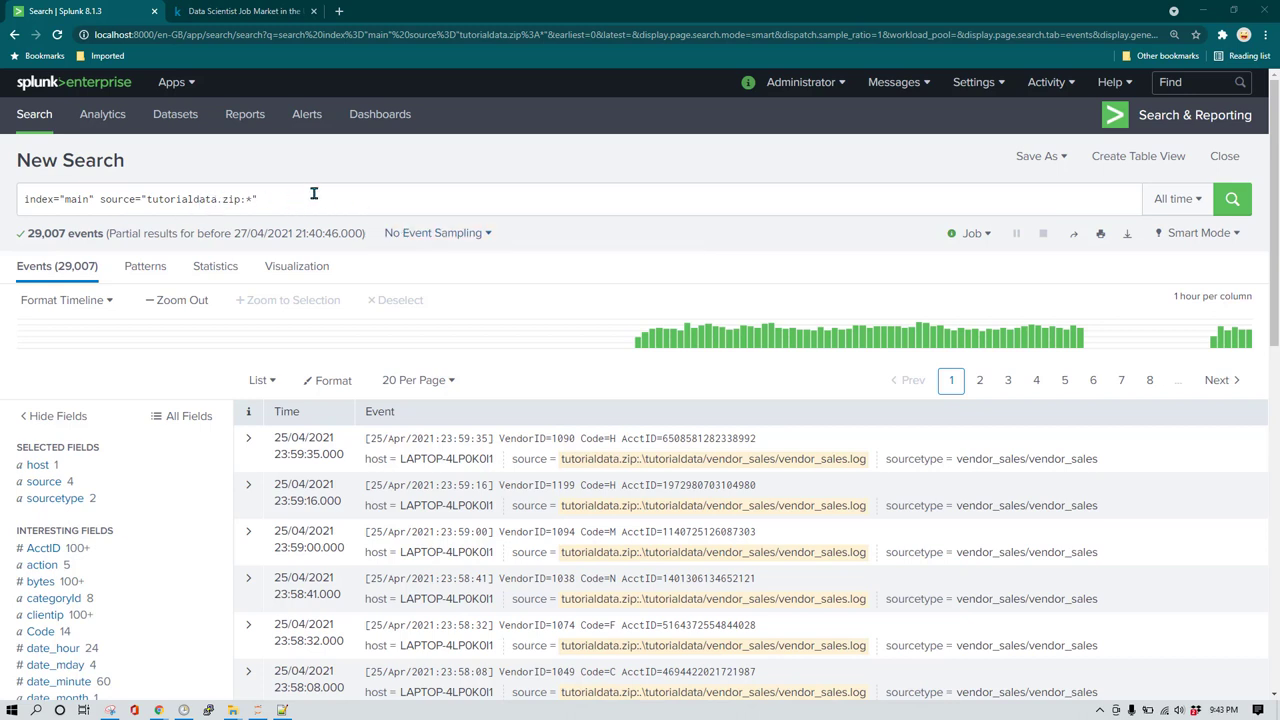
Examine the values of the action field in the tutorialdata.zip search results.
{"action": "scroll", "coordinate": [252, 396], "scroll_direction": "down", "scroll_amount": 1}
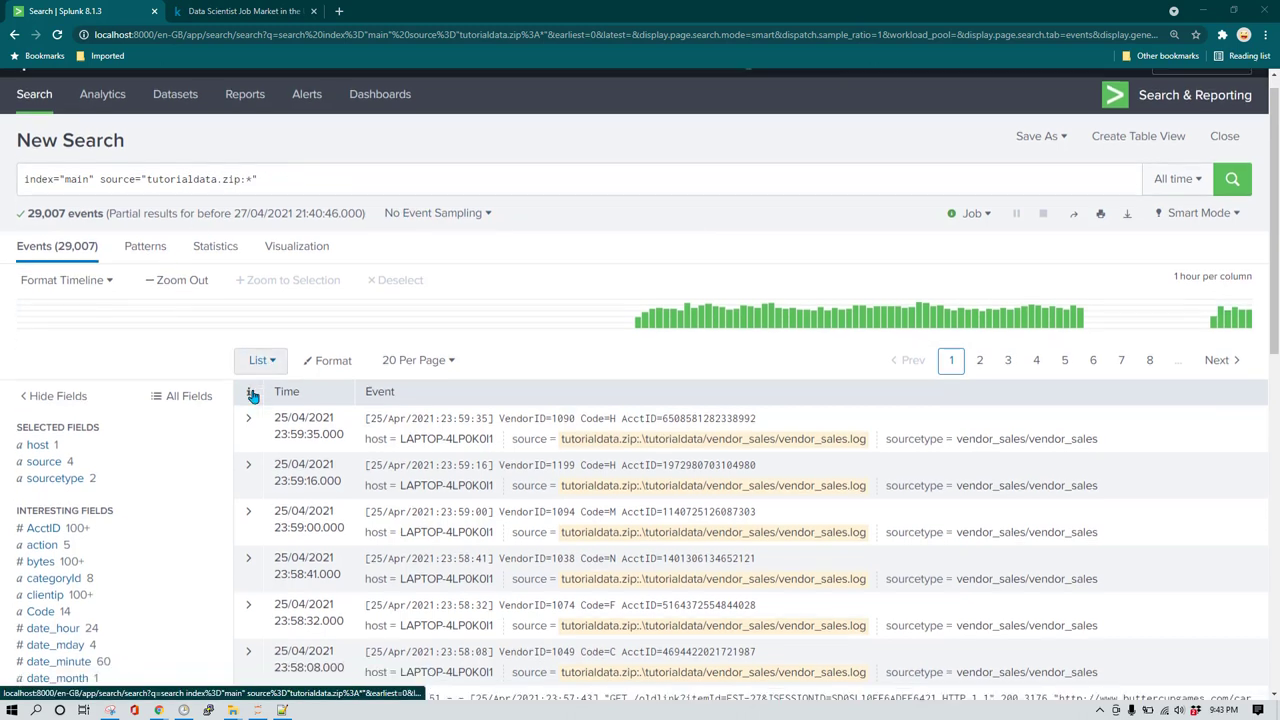
{"action": "scroll", "coordinate": [252, 396], "scroll_direction": "down", "scroll_amount": 1}
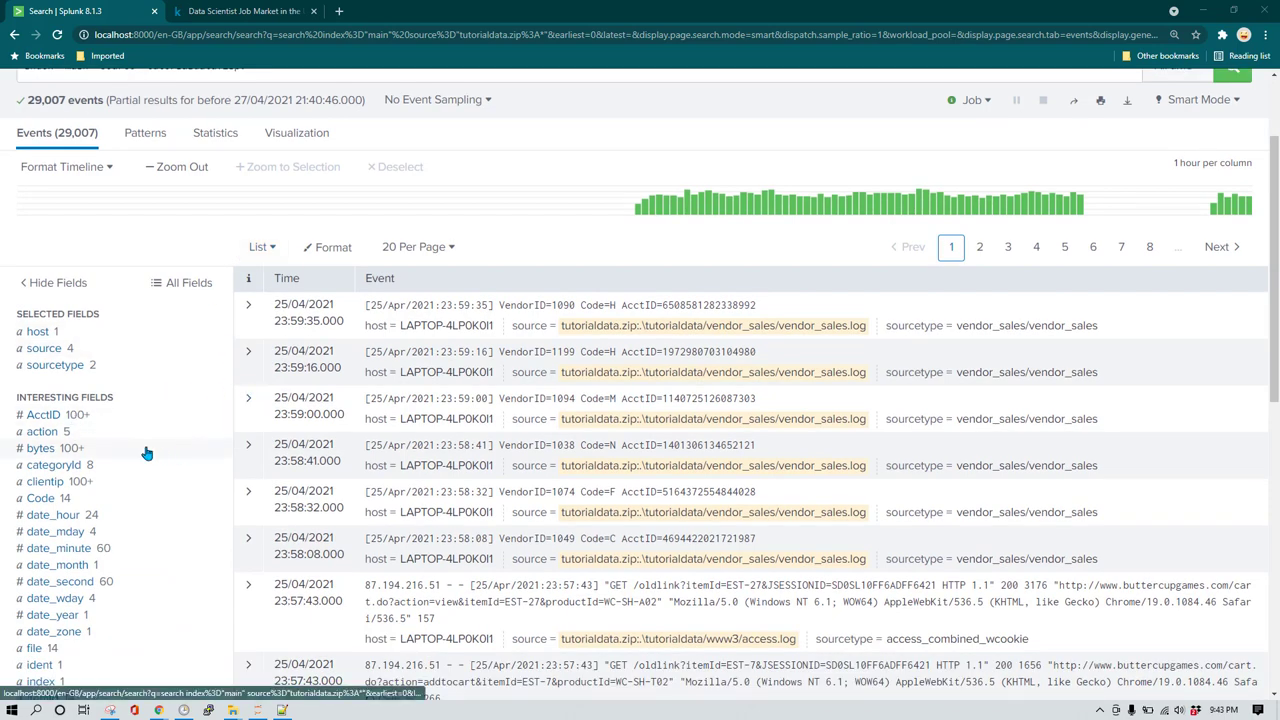
{"action": "left_click", "coordinate": [53, 433]}
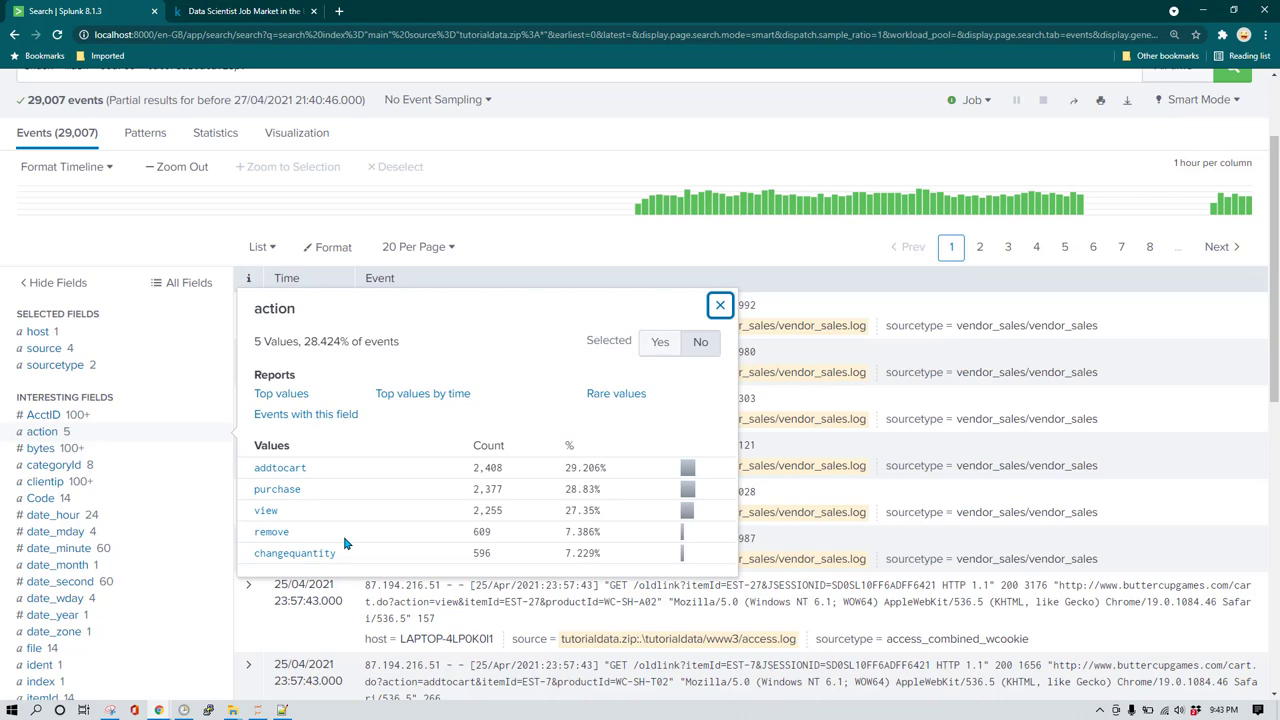
{"action": "scroll", "coordinate": [366, 531], "scroll_direction": "up", "scroll_amount": 2}
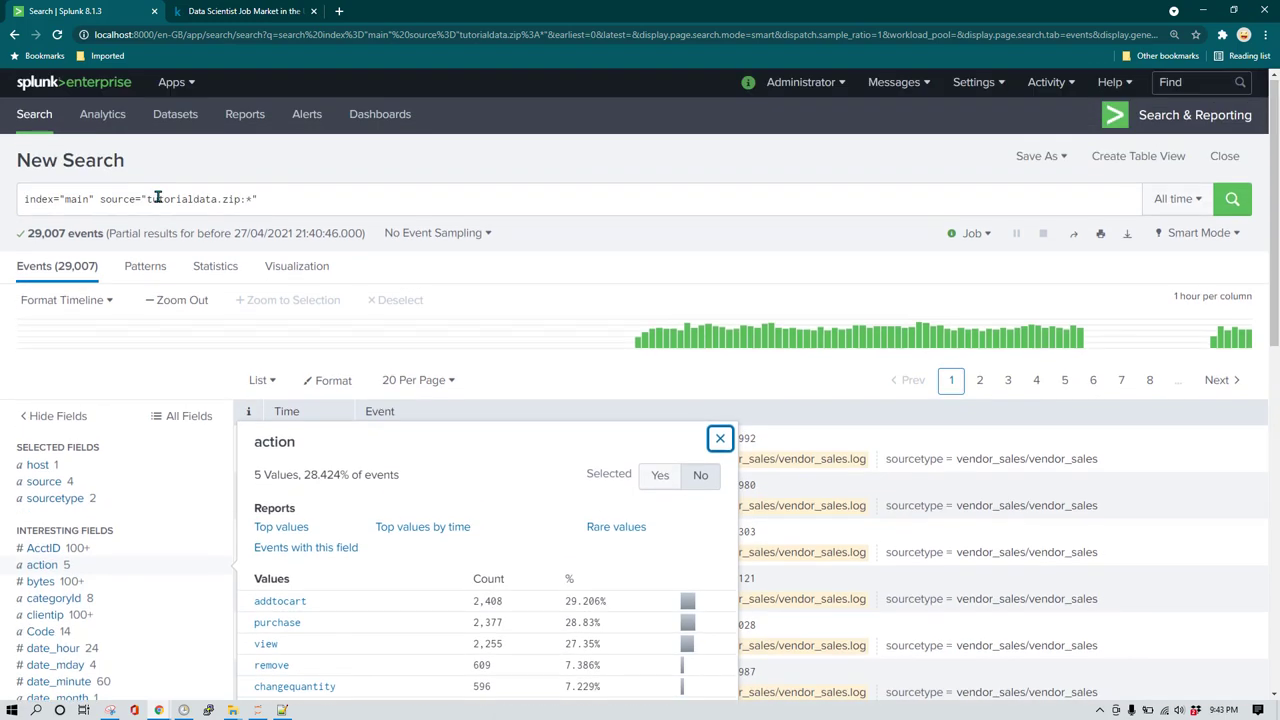
{"action": "scroll", "coordinate": [280, 355], "scroll_direction": "down", "scroll_amount": 2}
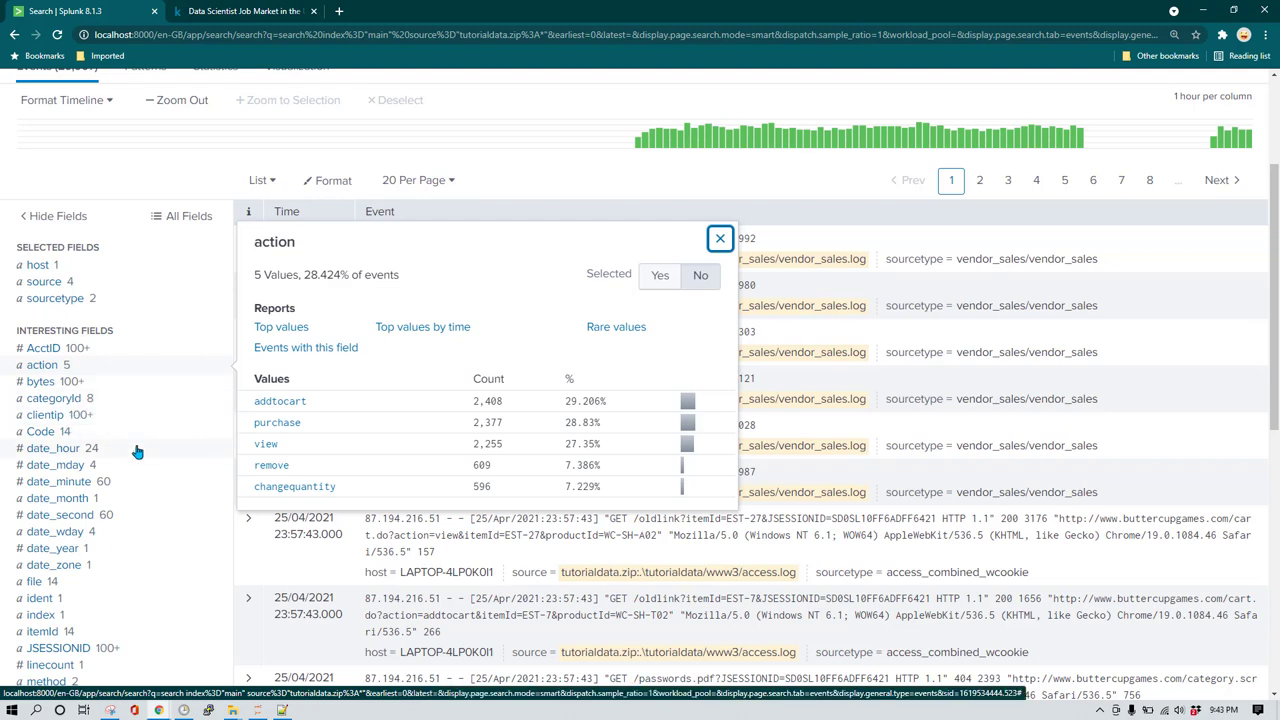
Examine the values of the status field among the interesting fields of the search results.
{"action": "scroll", "coordinate": [145, 445], "scroll_direction": "down", "scroll_amount": 1}
{"action": "scroll", "coordinate": [148, 436], "scroll_direction": "down", "scroll_amount": 1}
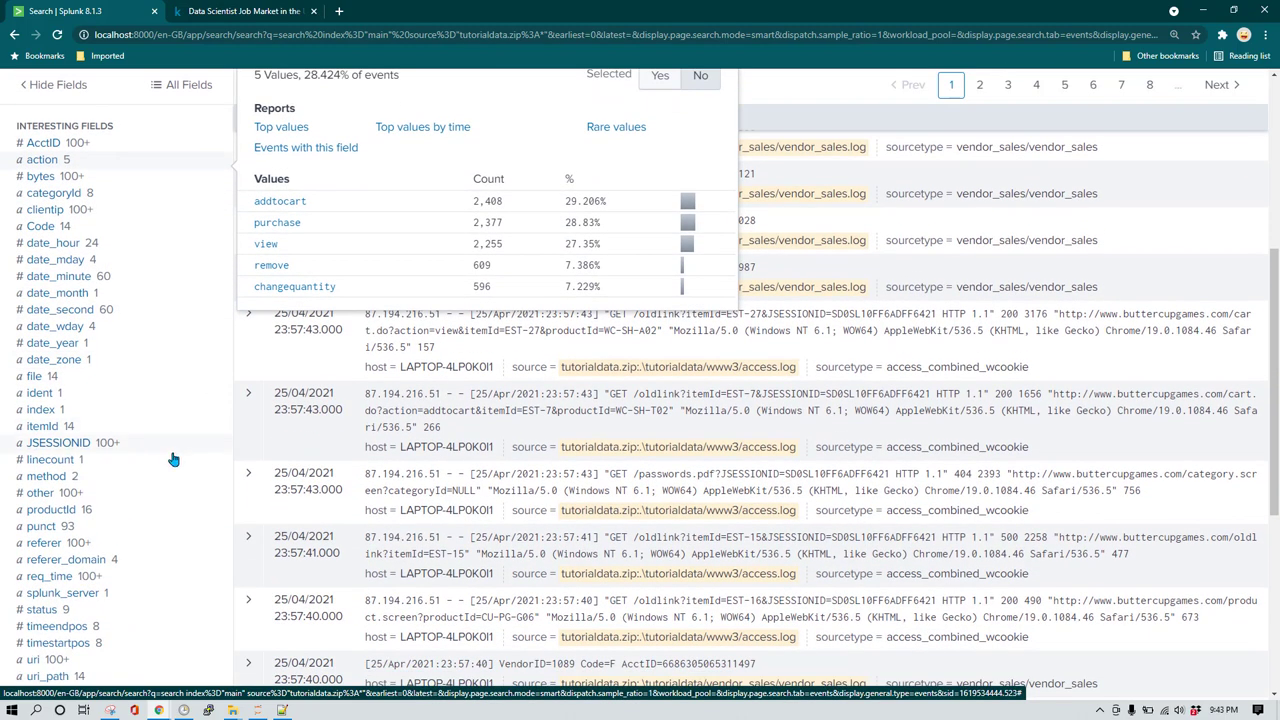
{"action": "left_click", "coordinate": [51, 510]}
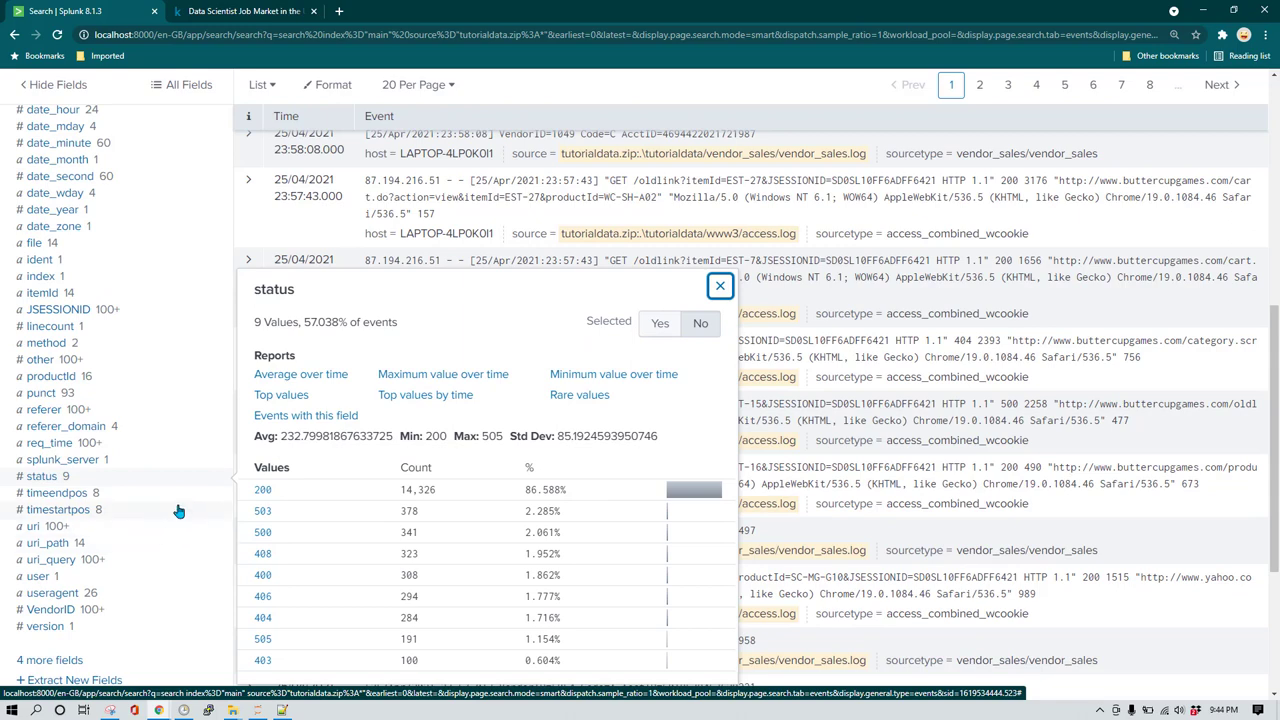
{"action": "scroll", "coordinate": [177, 514], "scroll_direction": "up", "scroll_amount": 2}
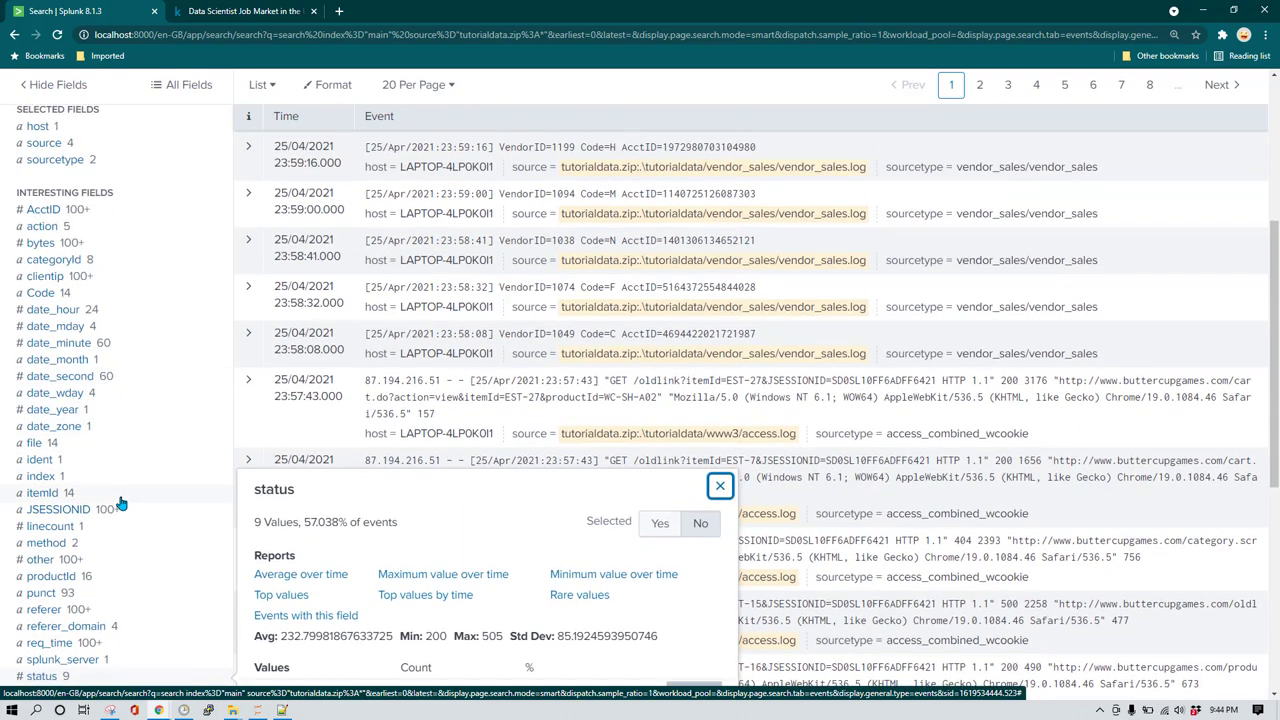
{"action": "scroll", "coordinate": [200, 516], "scroll_direction": "up", "scroll_amount": 1}
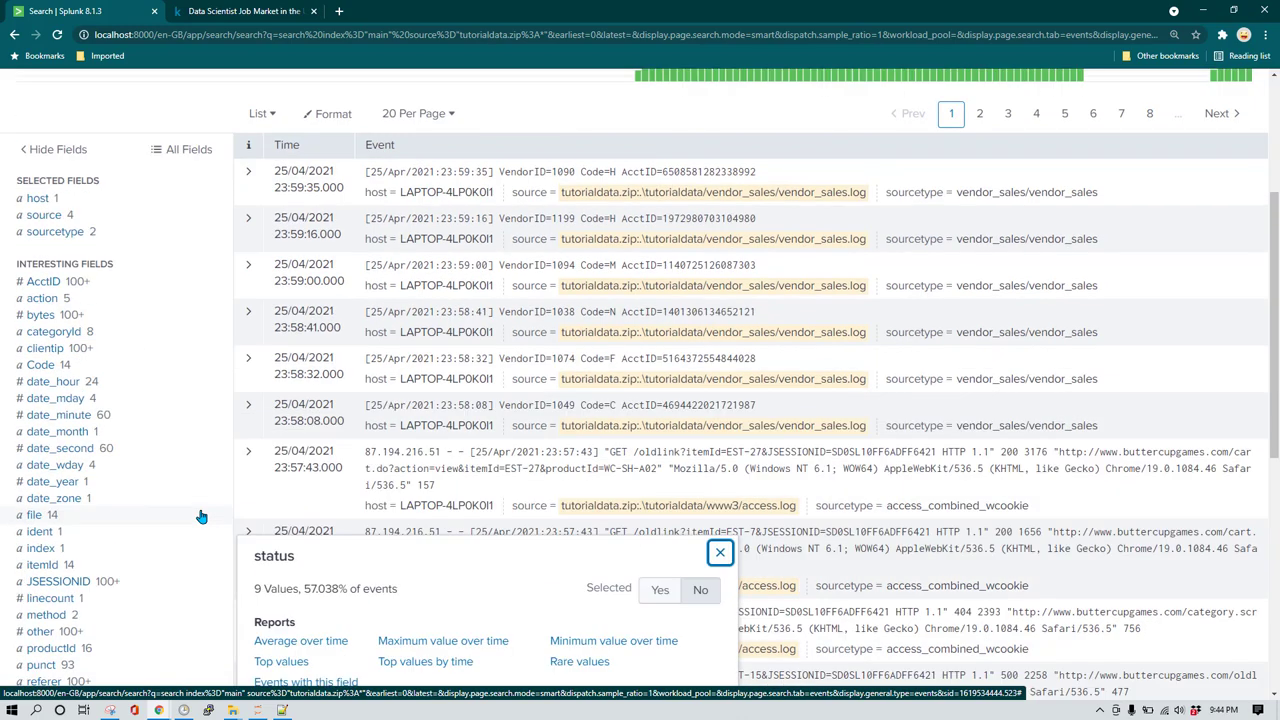
{"action": "scroll", "coordinate": [198, 516], "scroll_direction": "up", "scroll_amount": 4}
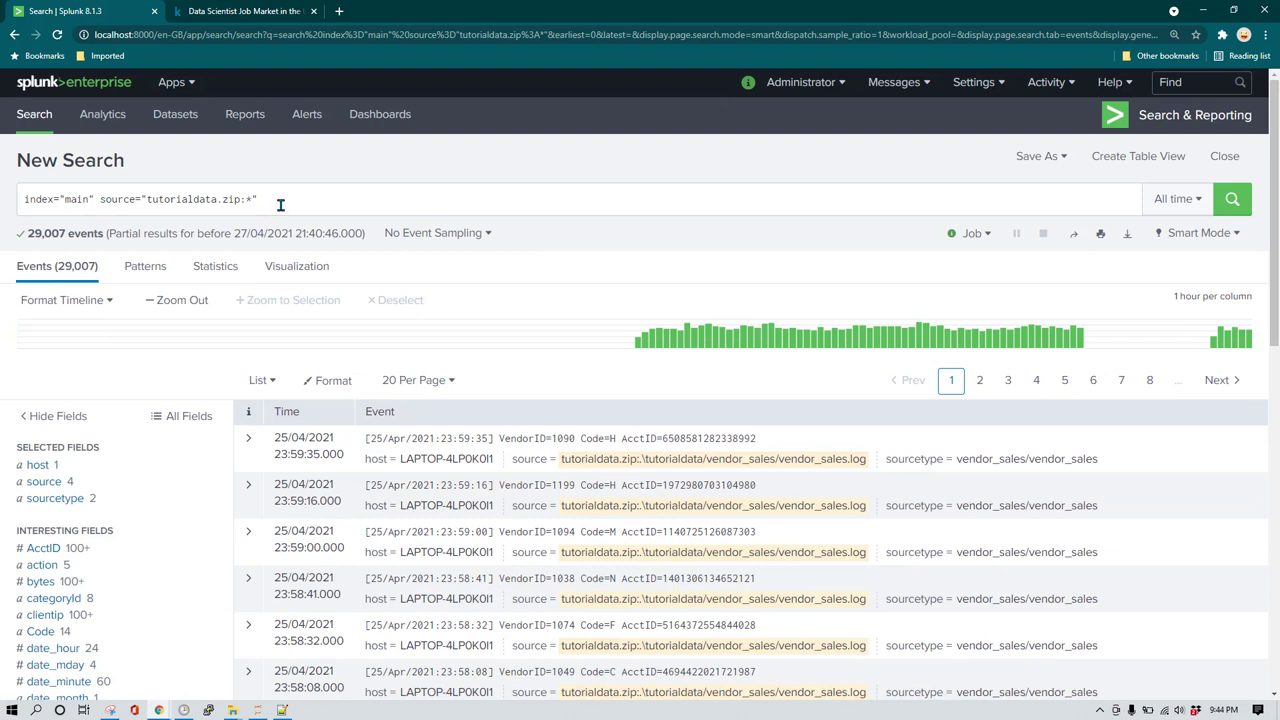
Add "|top action" on a new line below the base search and run the query.
{"action": "left_click", "coordinate": [333, 203]}
{"action": "left_click", "coordinate": [332, 203]}
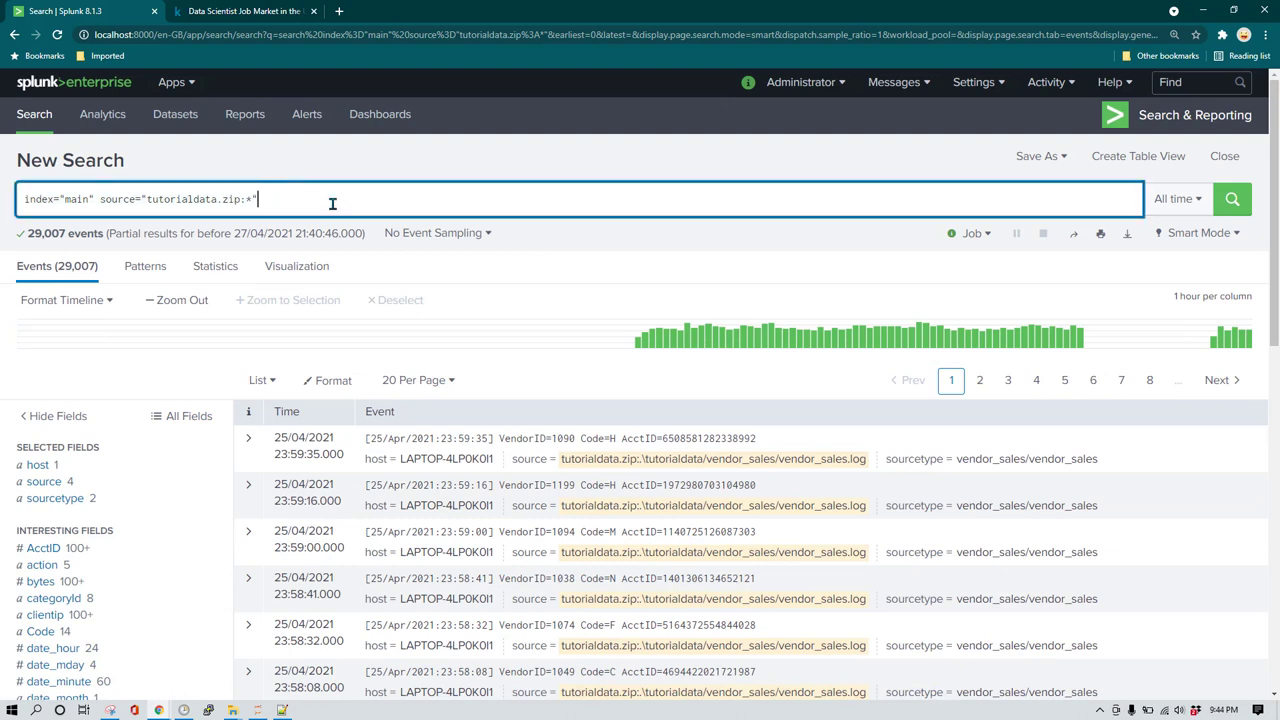
{"action": "key", "text": "shift+Return"}
{"action": "type", "text": "|"}
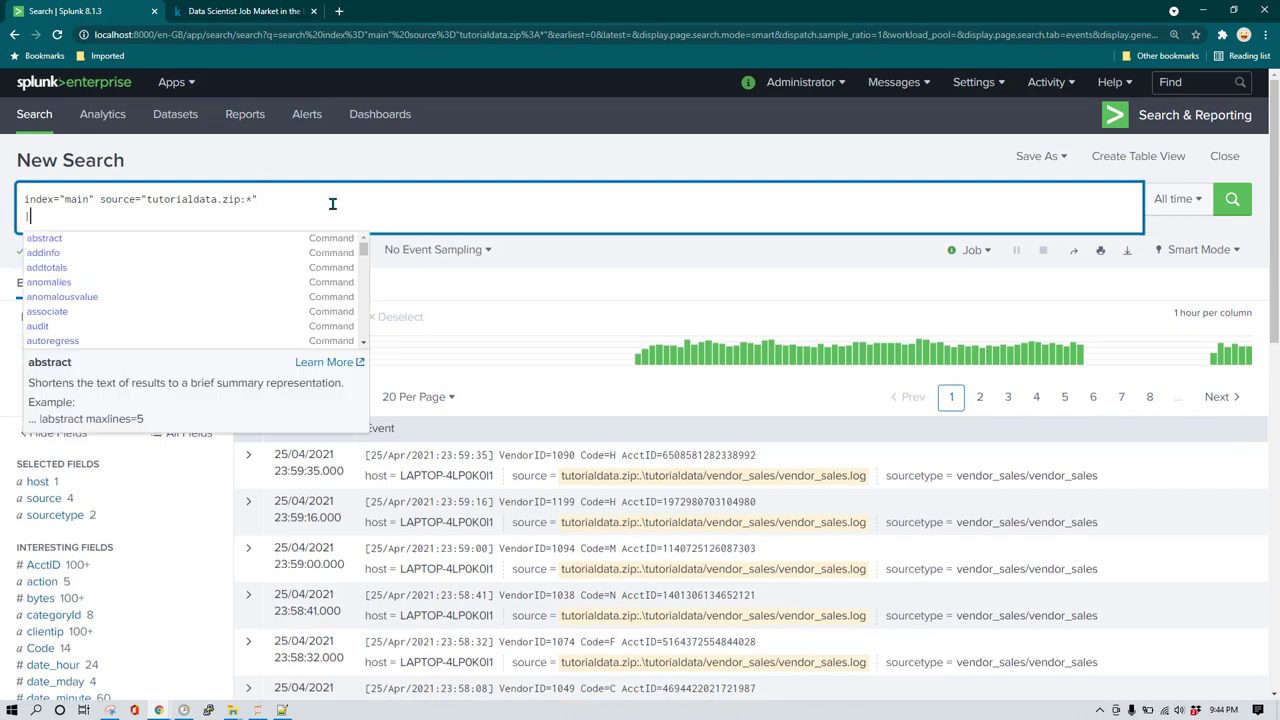
{"action": "type", "text": "top action"}
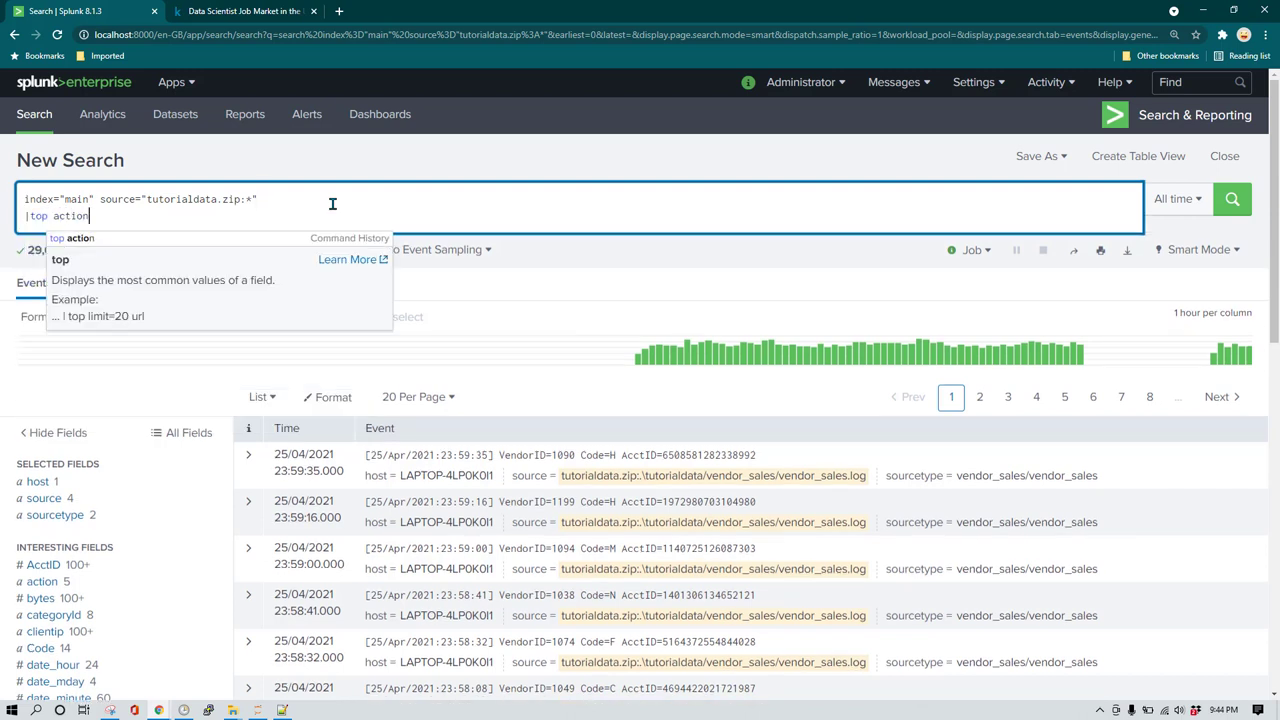
{"action": "key", "text": "Return"}
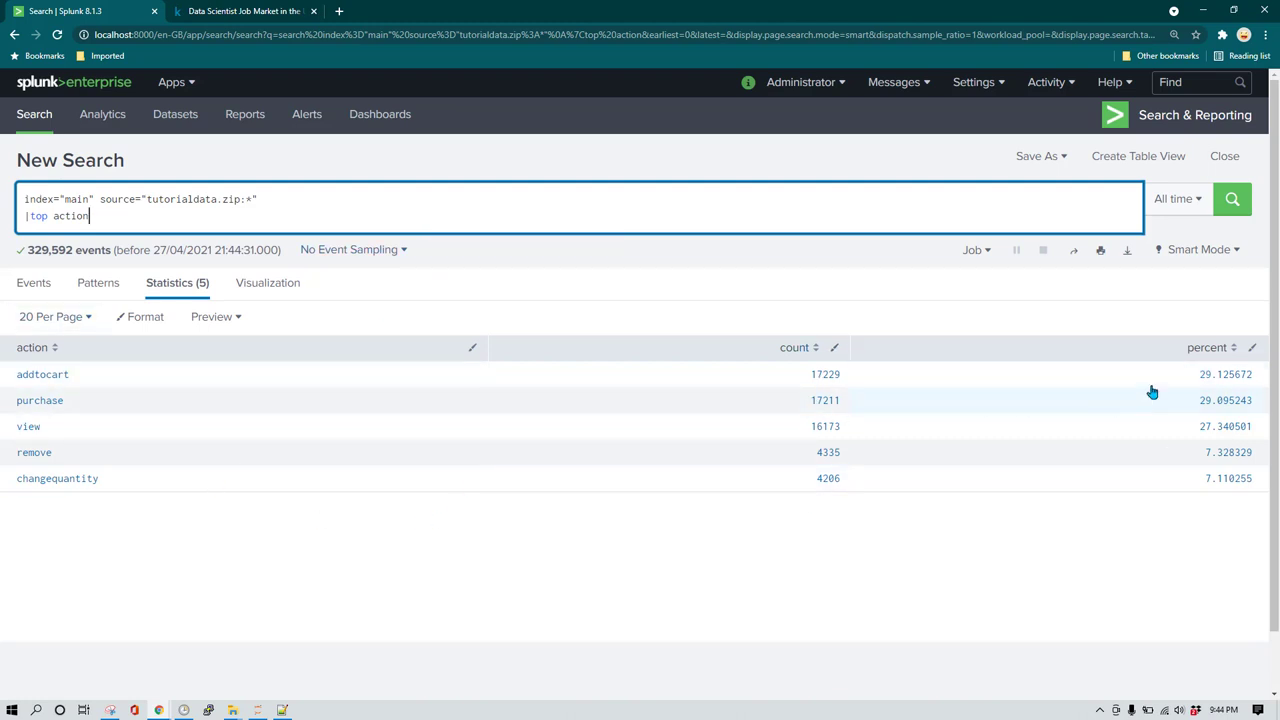
Visualize the top action results as a pie chart.
{"action": "left_click", "coordinate": [273, 287]}
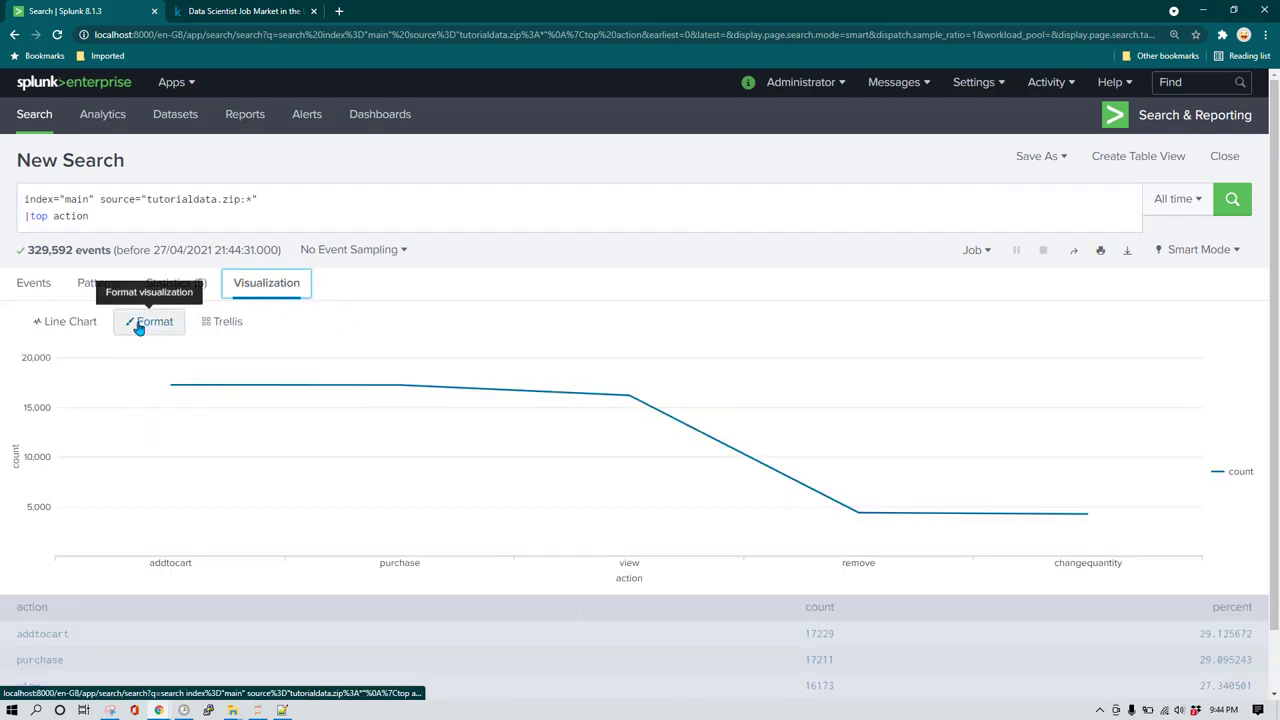
{"action": "left_click", "coordinate": [86, 321]}
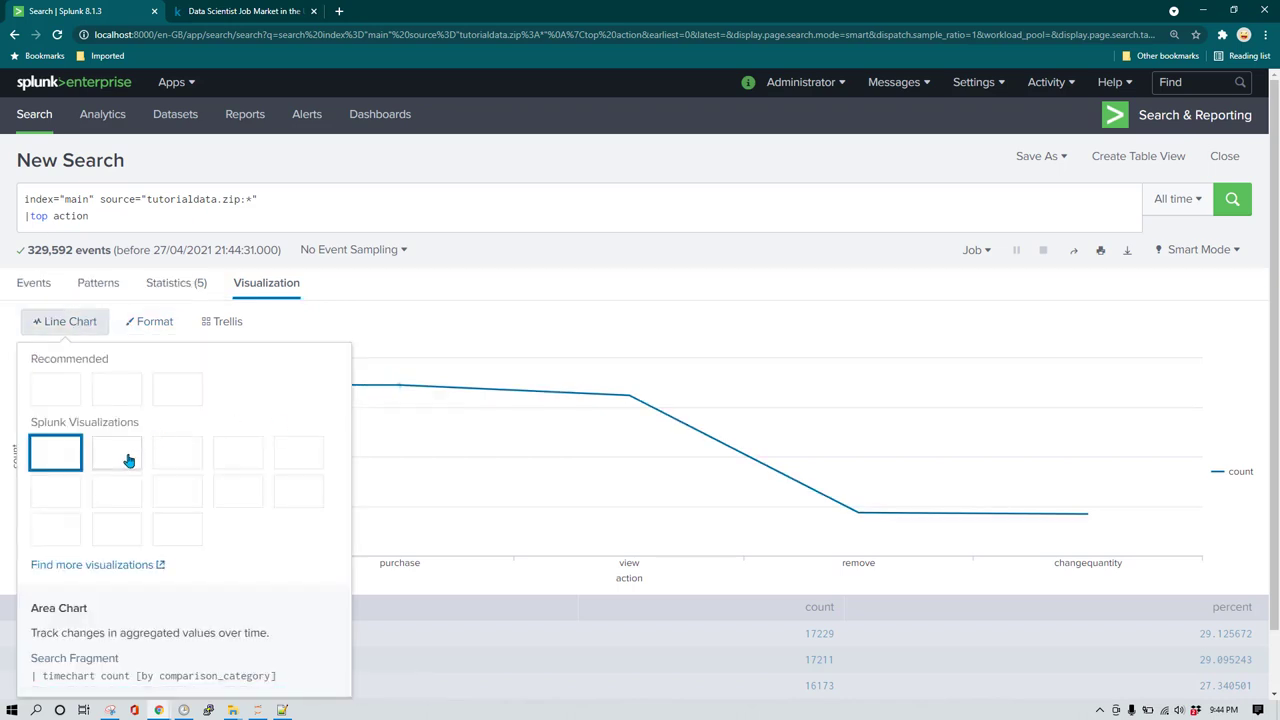
{"action": "left_click", "coordinate": [177, 392]}
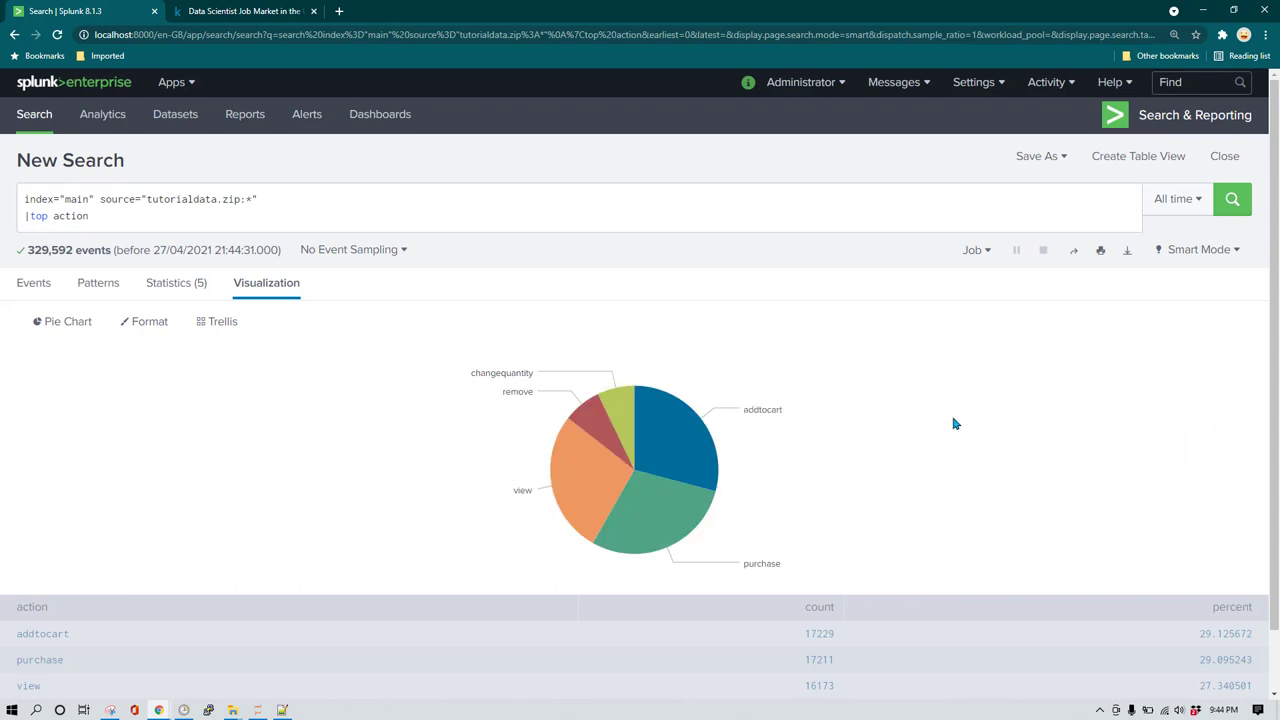
Save the pie chart as a panel in a new dashboard titled demo_base_search.
{"action": "left_click", "coordinate": [1066, 162]}
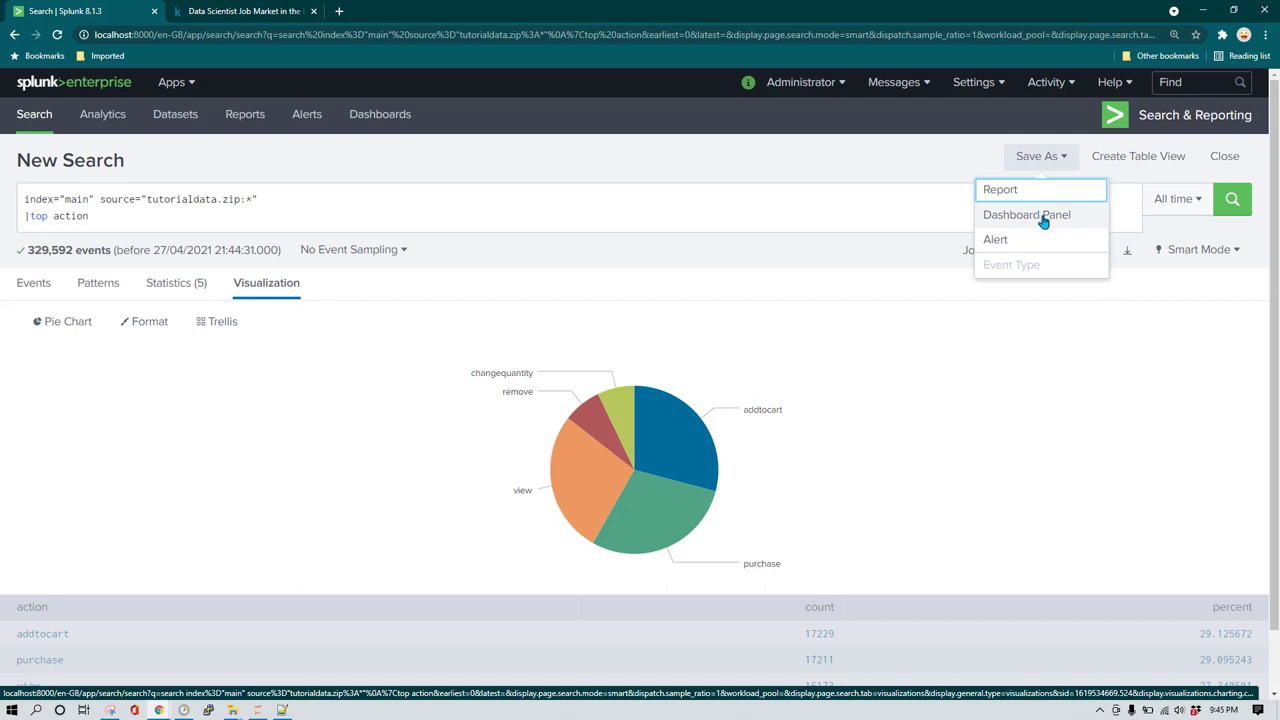
{"action": "left_click", "coordinate": [1040, 216]}
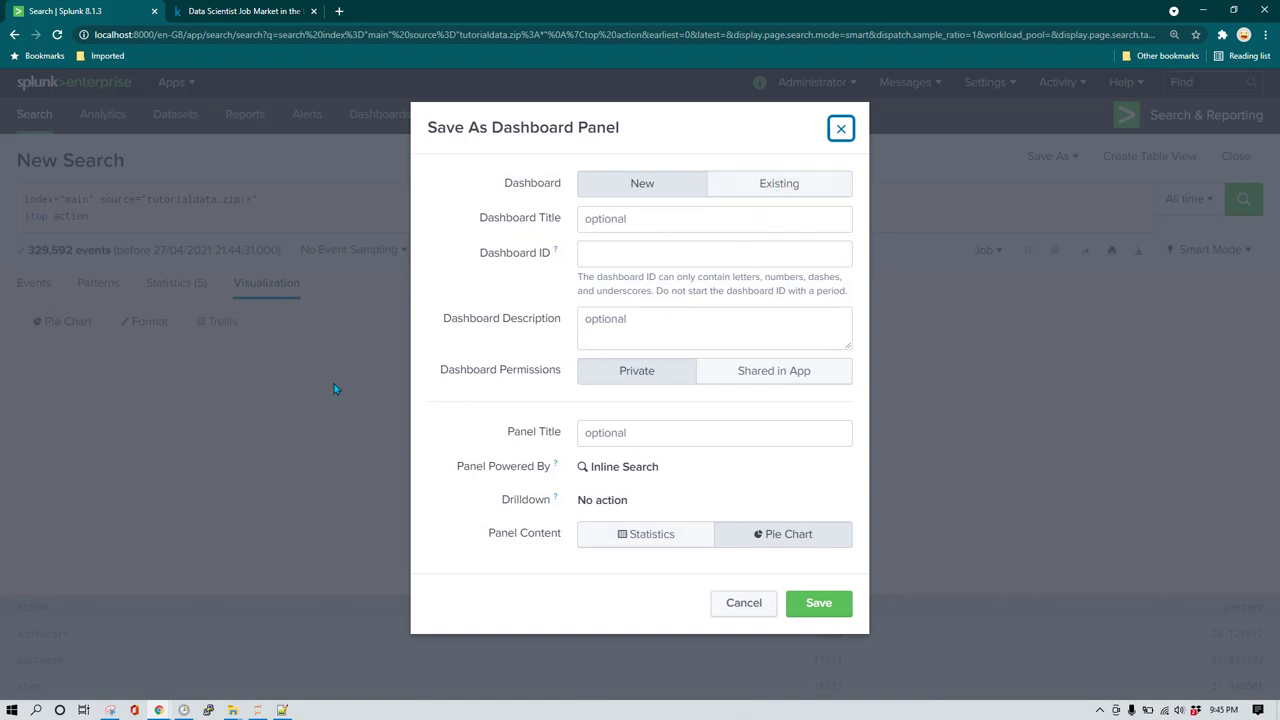
{"action": "left_click", "coordinate": [653, 223]}
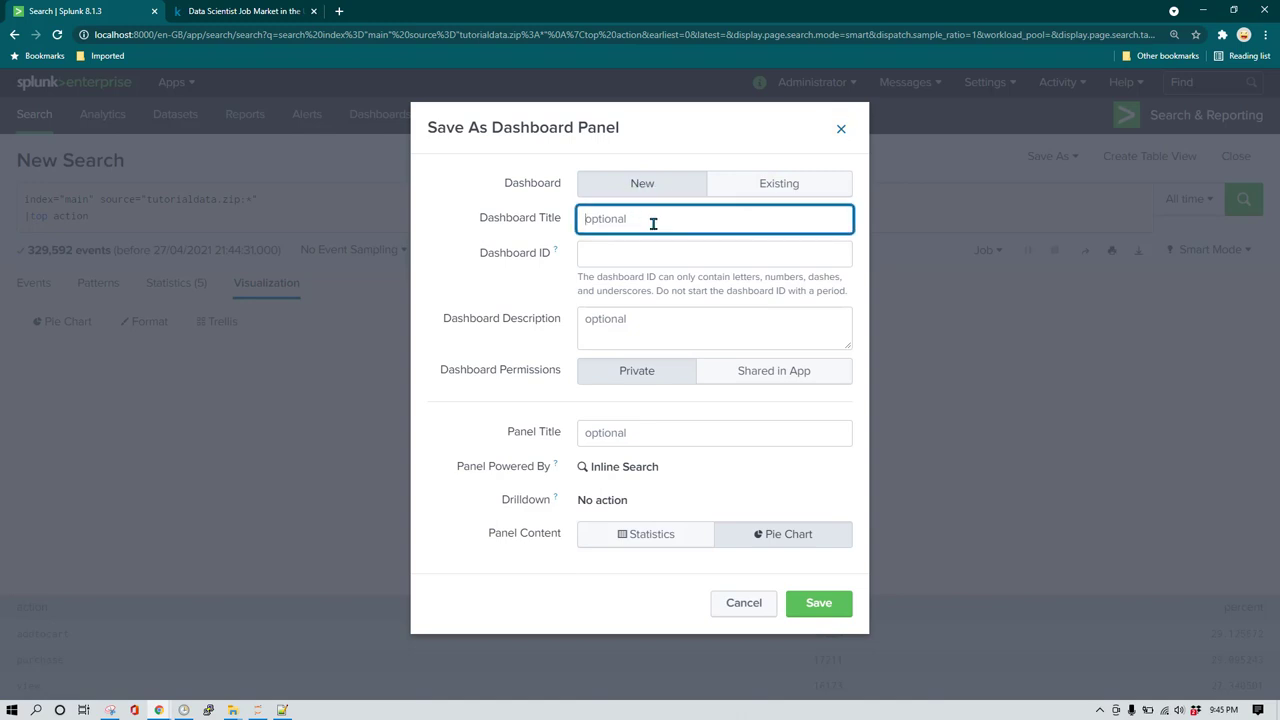
{"action": "type", "text": "demo_base_search"}
{"action": "left_click", "coordinate": [815, 605]}
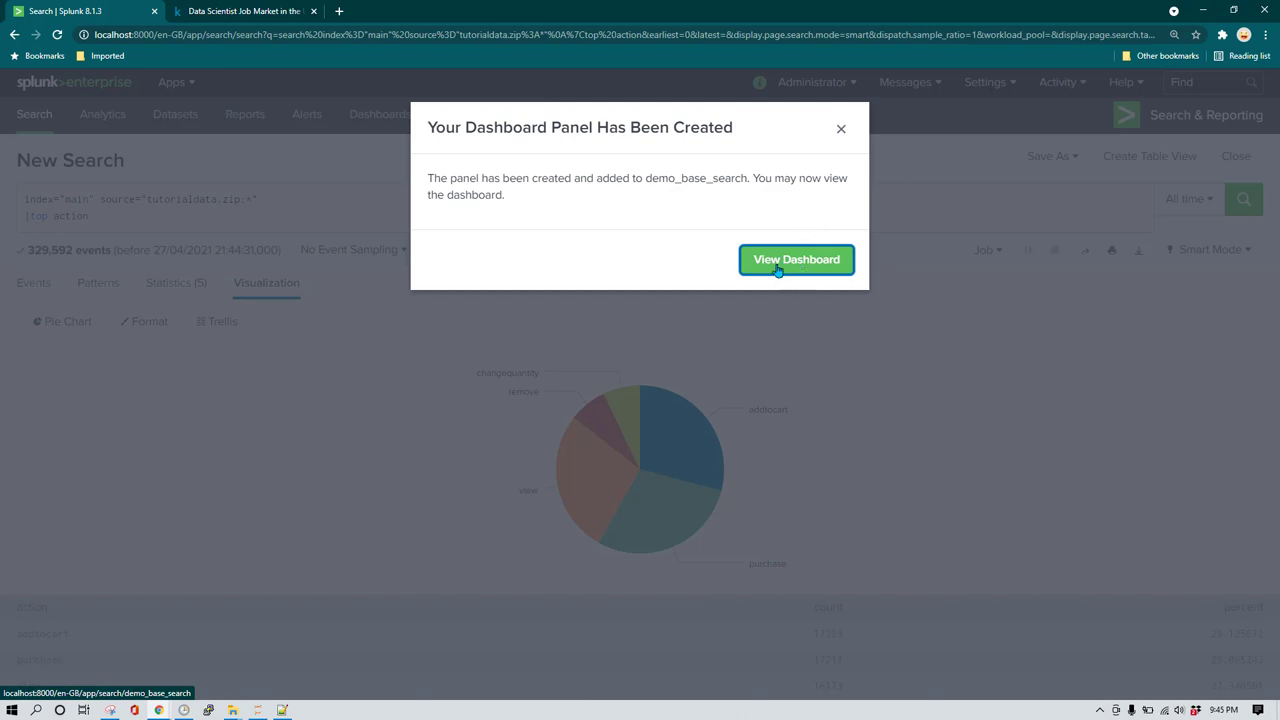
Open the new demo_base_search dashboard, dismiss the creation dialog, and check the dashboard's pie chart.
{"action": "left_click", "coordinate": [790, 262]}
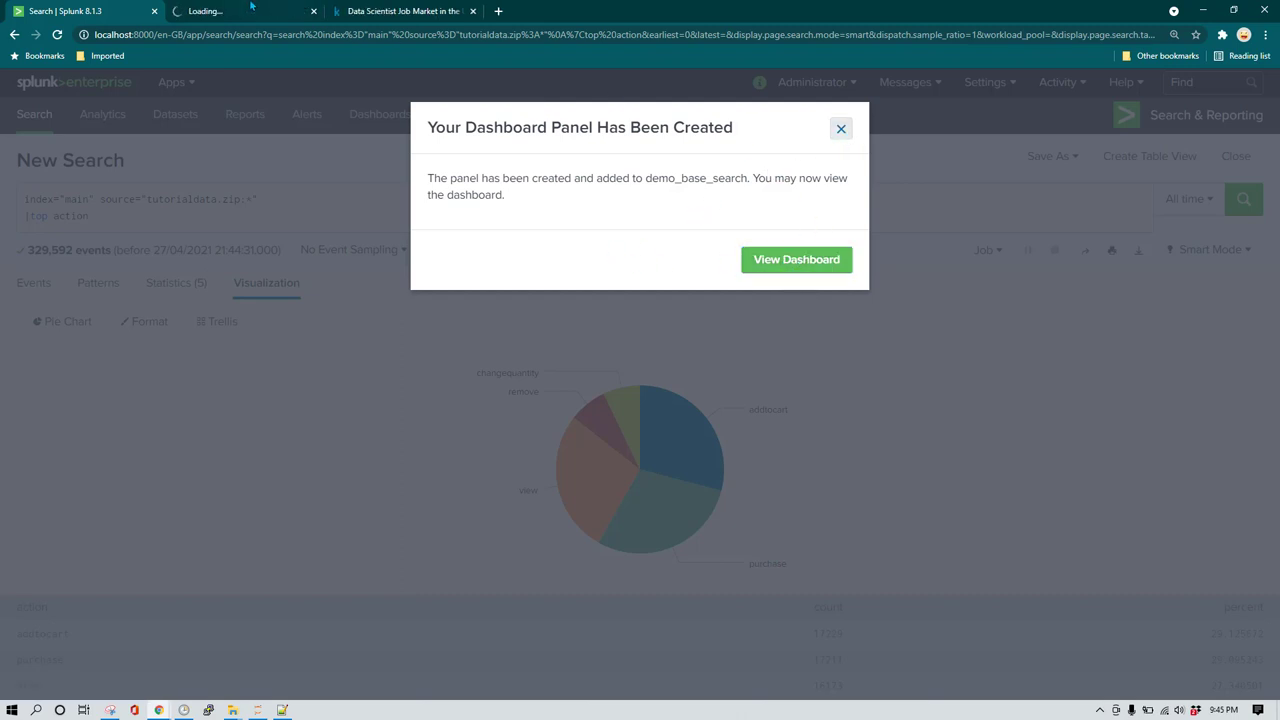
{"action": "left_click", "coordinate": [838, 131]}
{"action": "key", "text": "ctrl+Tab"}
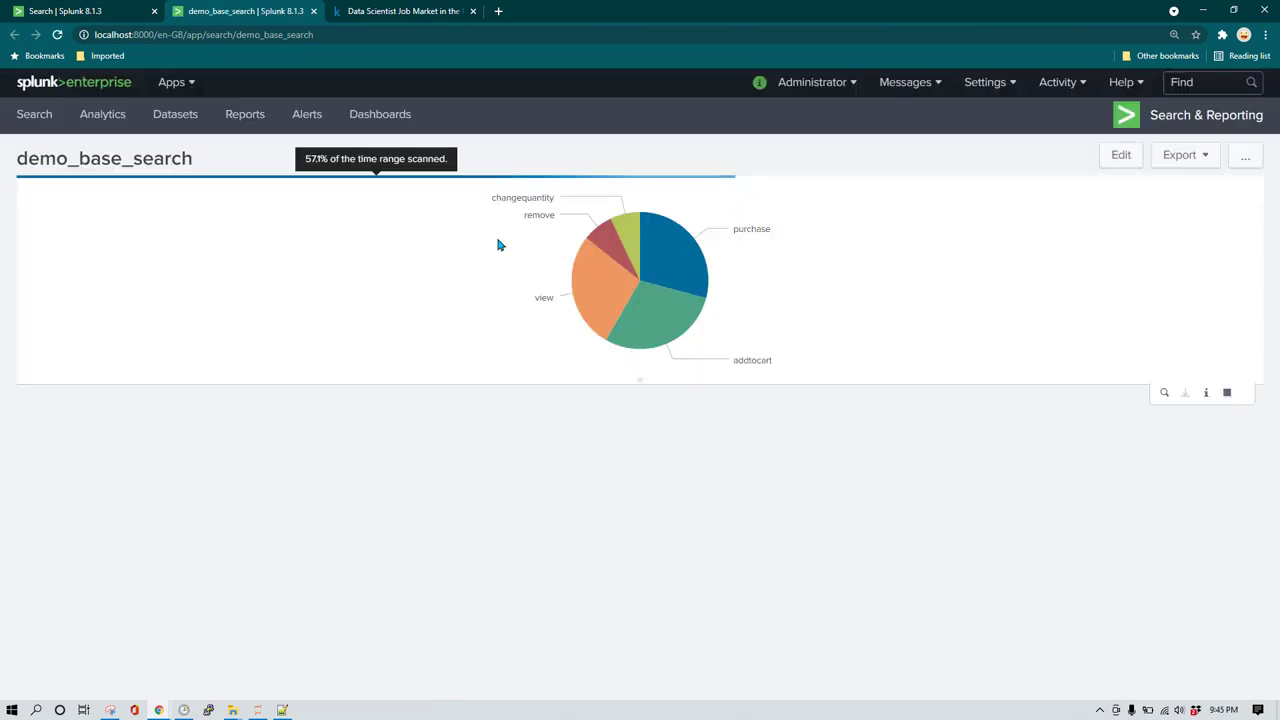
{"action": "mouse_move", "coordinate": [622, 268]}
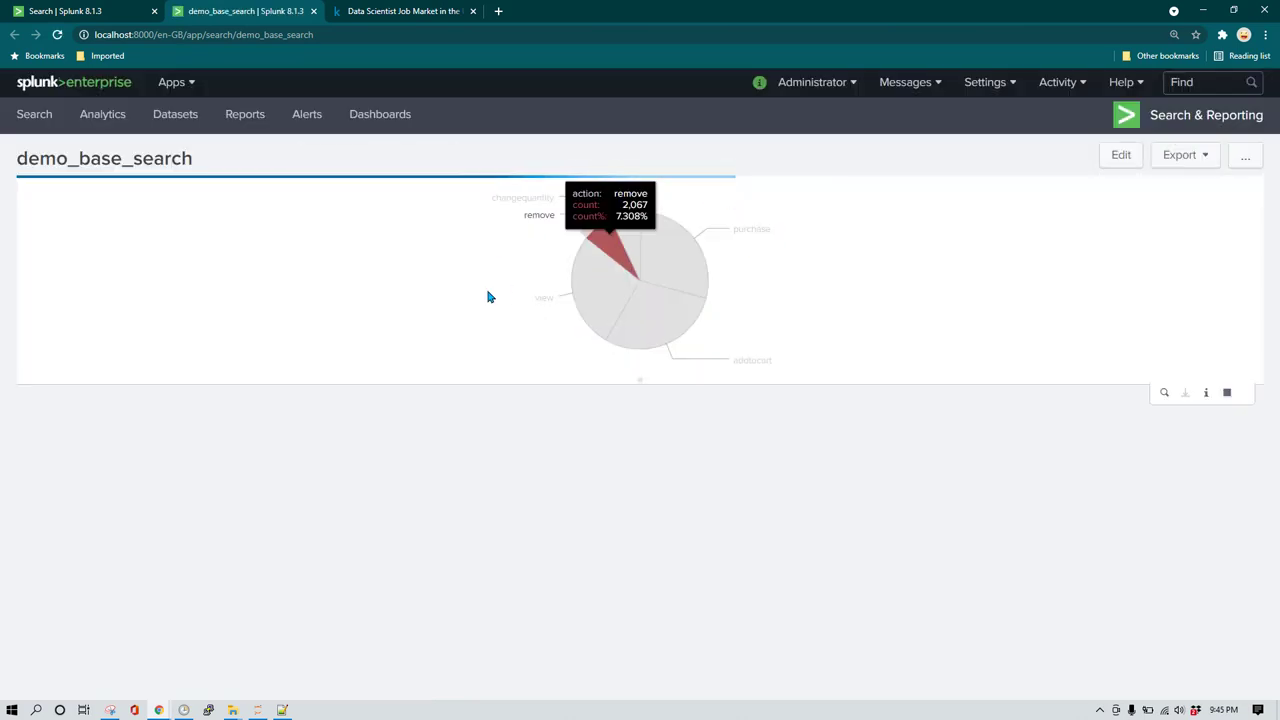
Return to the base search results, open the categoryId field's details and copy the field name.
{"action": "left_click", "coordinate": [65, 11]}
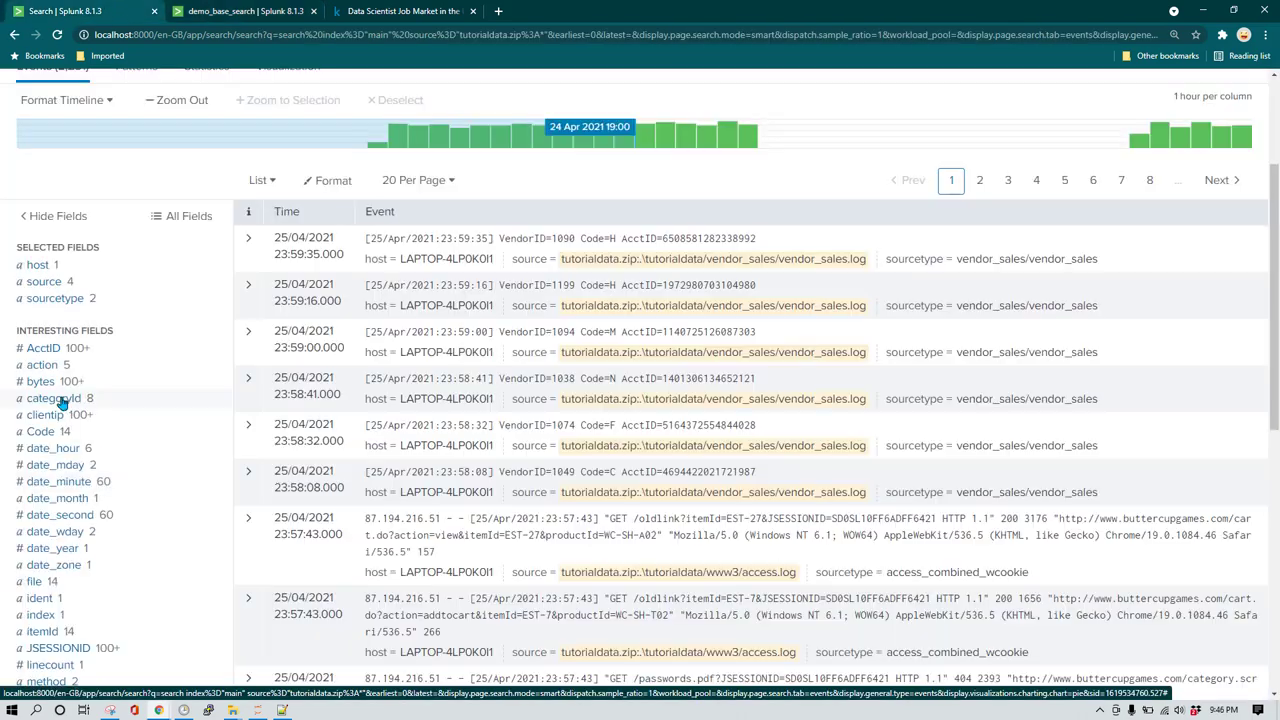
{"action": "left_click", "coordinate": [60, 399]}
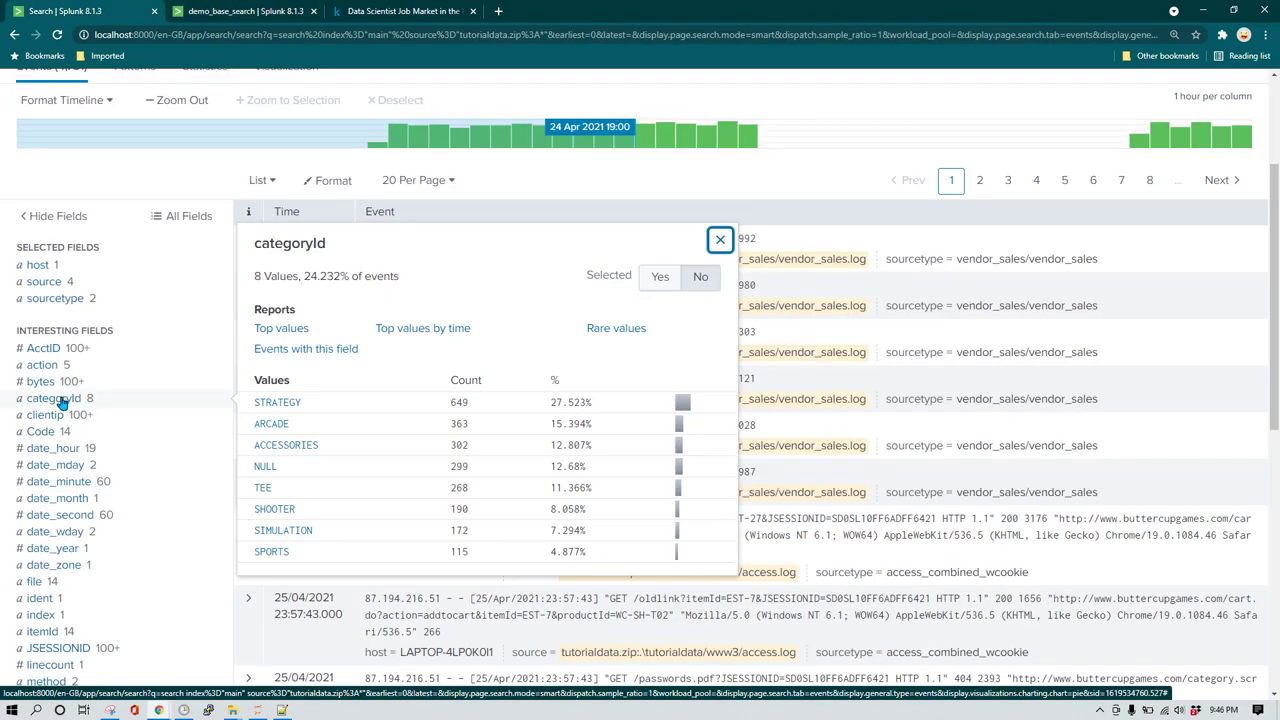
{"action": "double_click", "coordinate": [305, 250]}
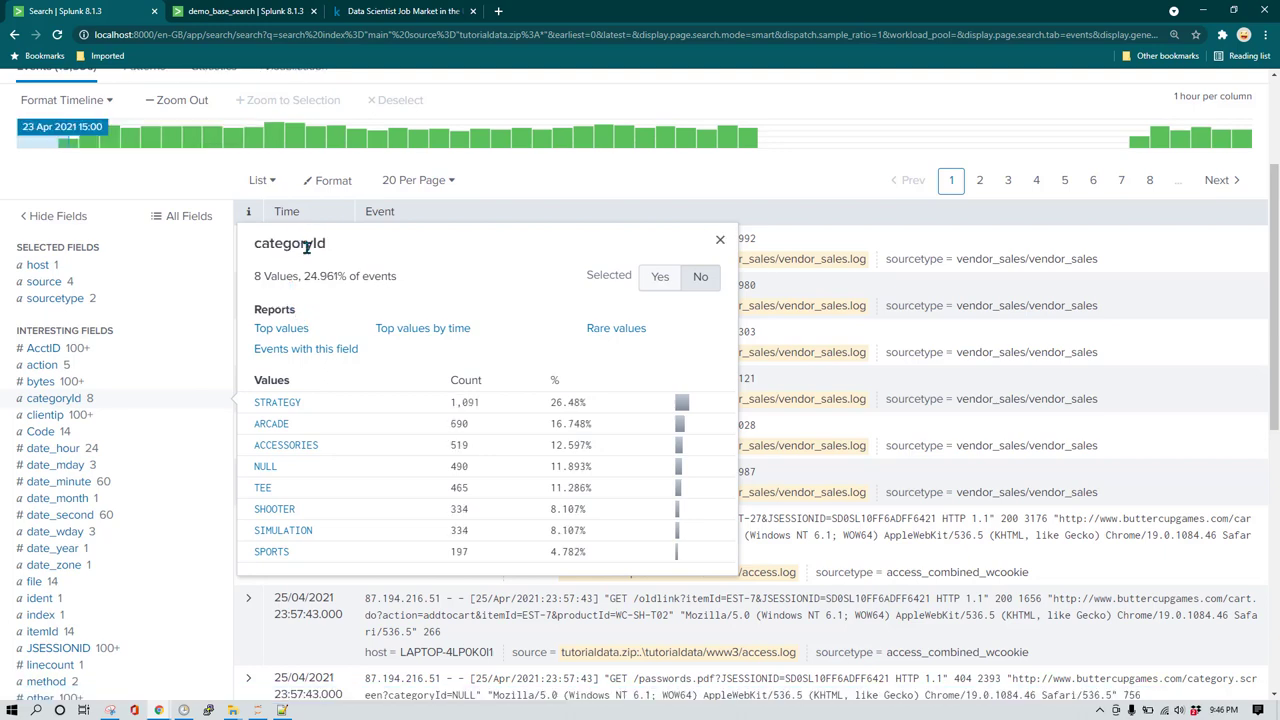
{"action": "double_click", "coordinate": [296, 249]}
{"action": "key", "text": "ctrl+c"}
{"action": "scroll", "coordinate": [298, 245], "scroll_direction": "up", "scroll_amount": 3}
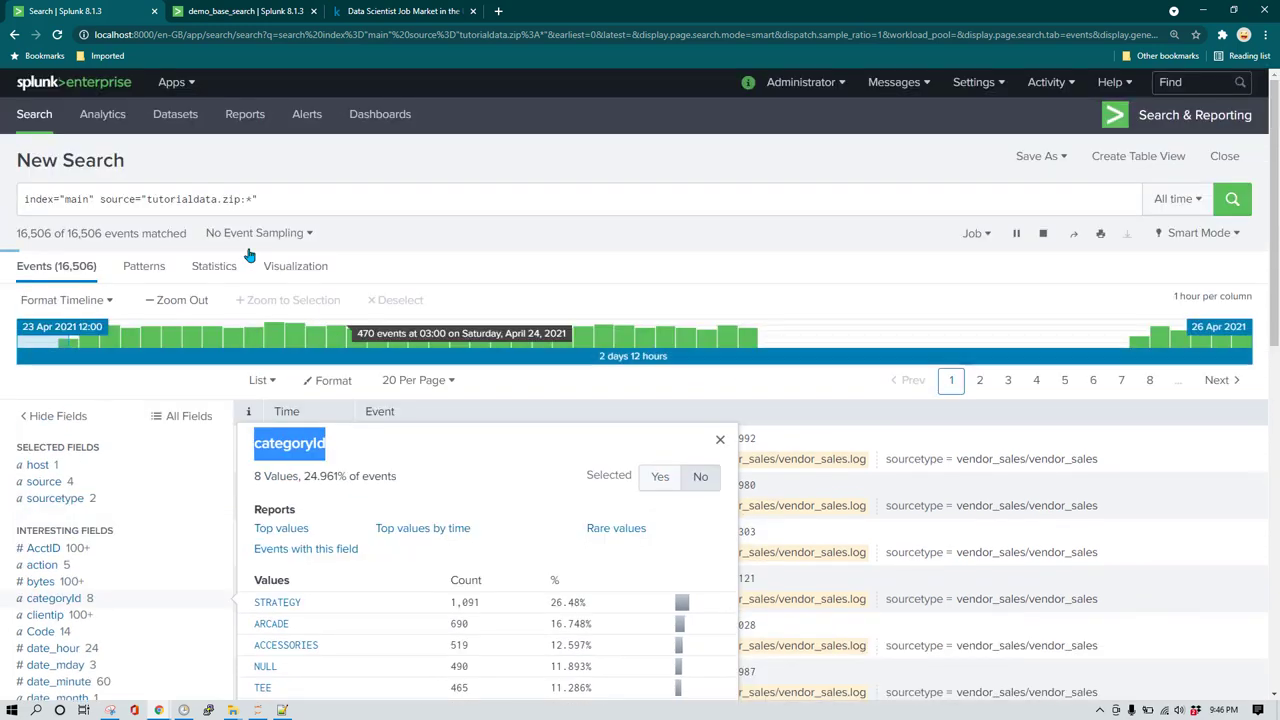
Add "|top 5 categoryId" on a new line below the base search and run the query.
{"action": "left_click", "coordinate": [313, 206]}
{"action": "key", "text": "shift+Return"}
{"action": "type", "text": "|"}
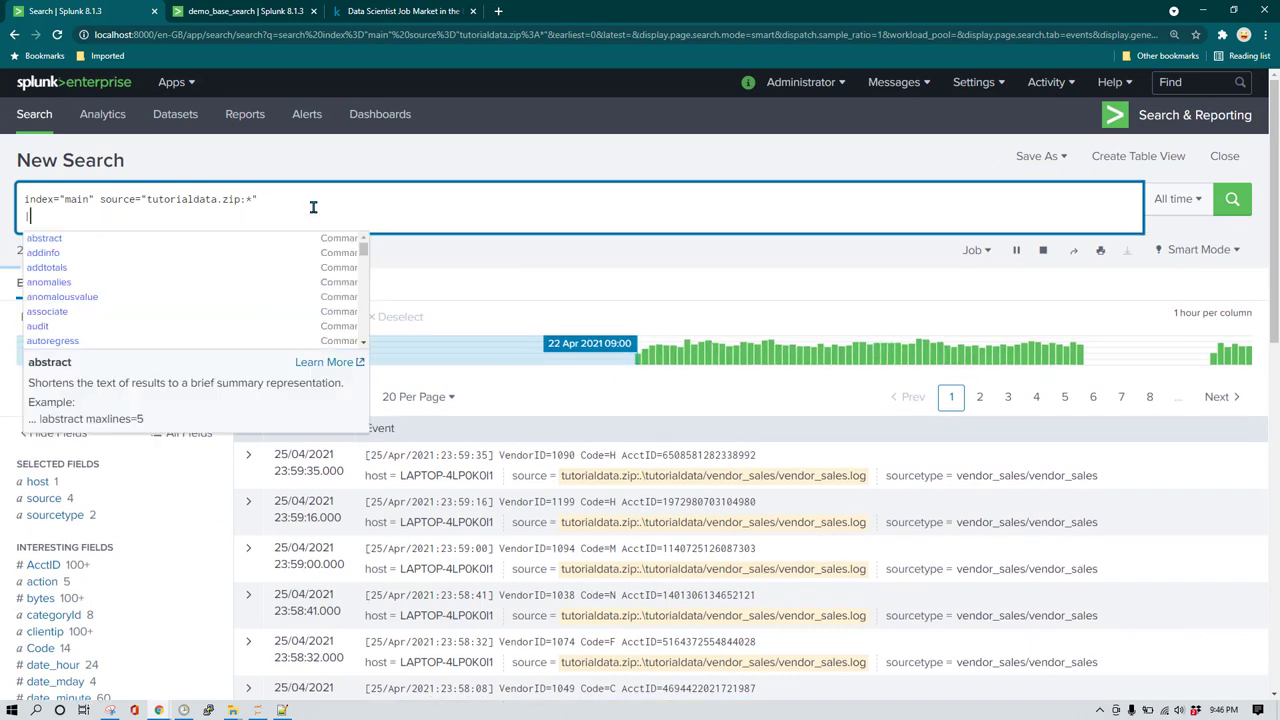
{"action": "type", "text": "top"}
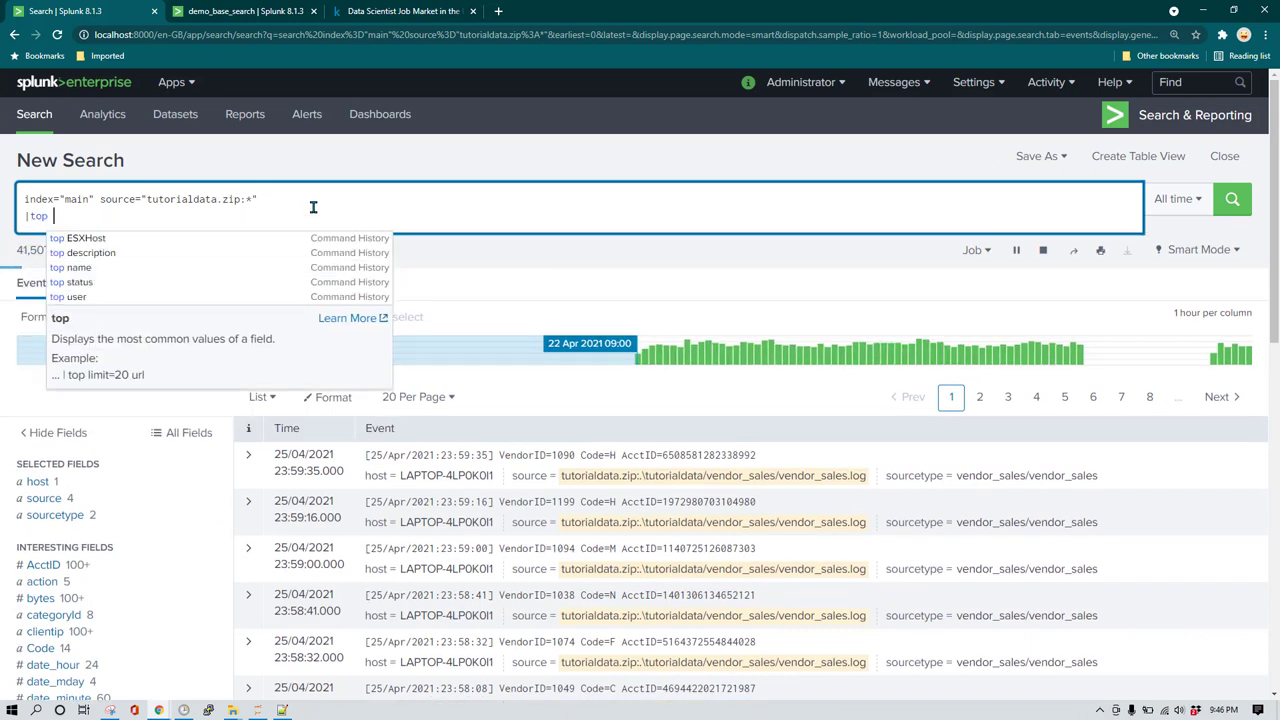
{"action": "type", "text": " 5"}
{"action": "key", "text": "ctrl+v"}
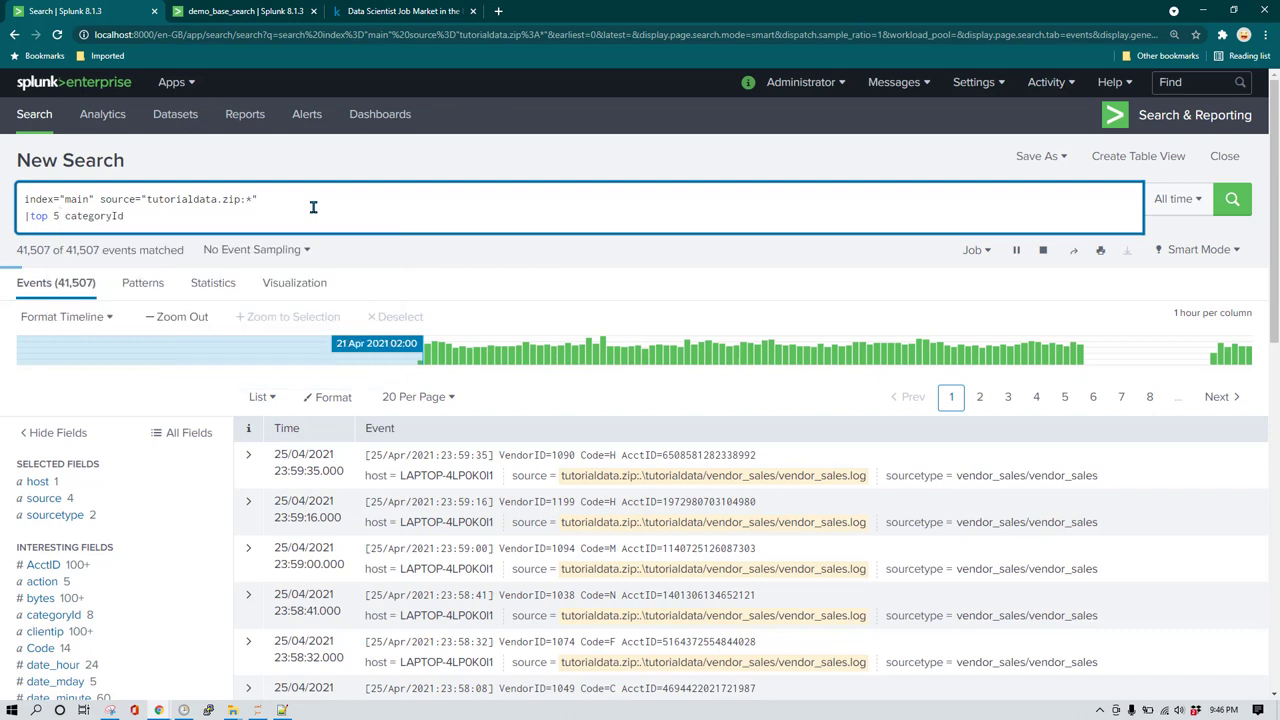
{"action": "key", "text": "Return"}
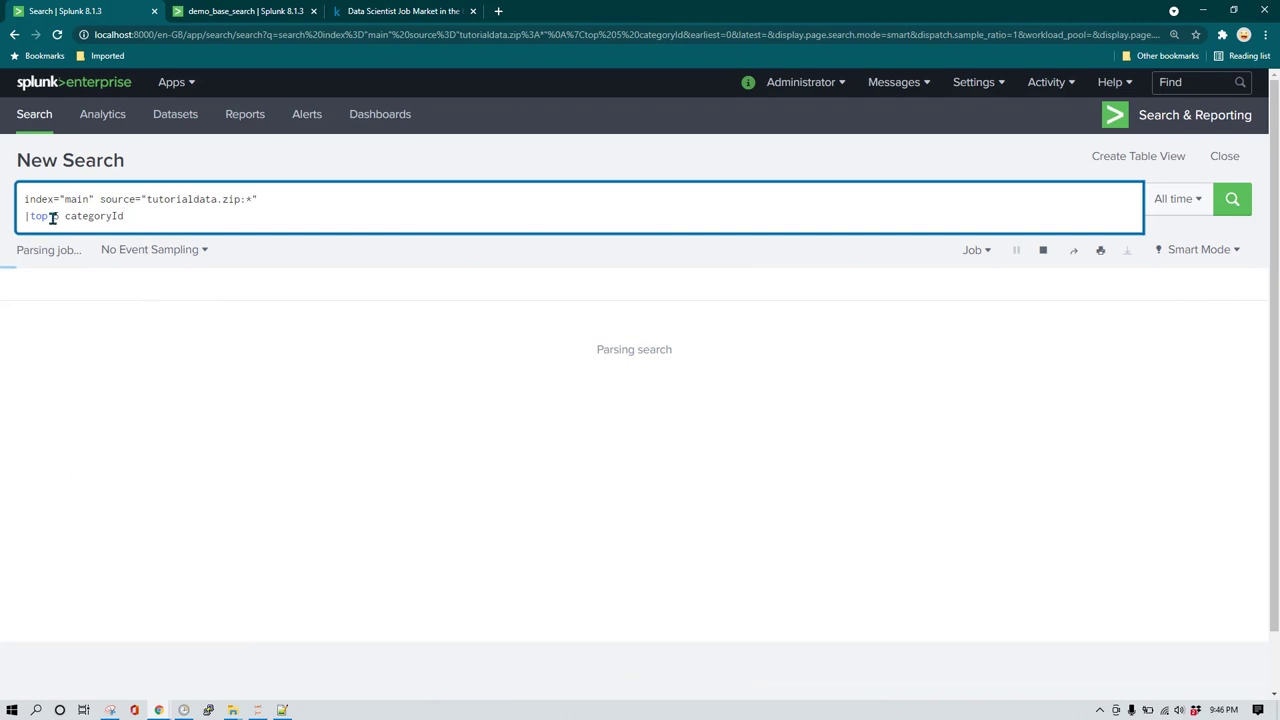
Check the demo_base_search dashboard, and display the top 5 categoryId search results as a visualization.
{"action": "key", "text": "ctrl+Tab"}
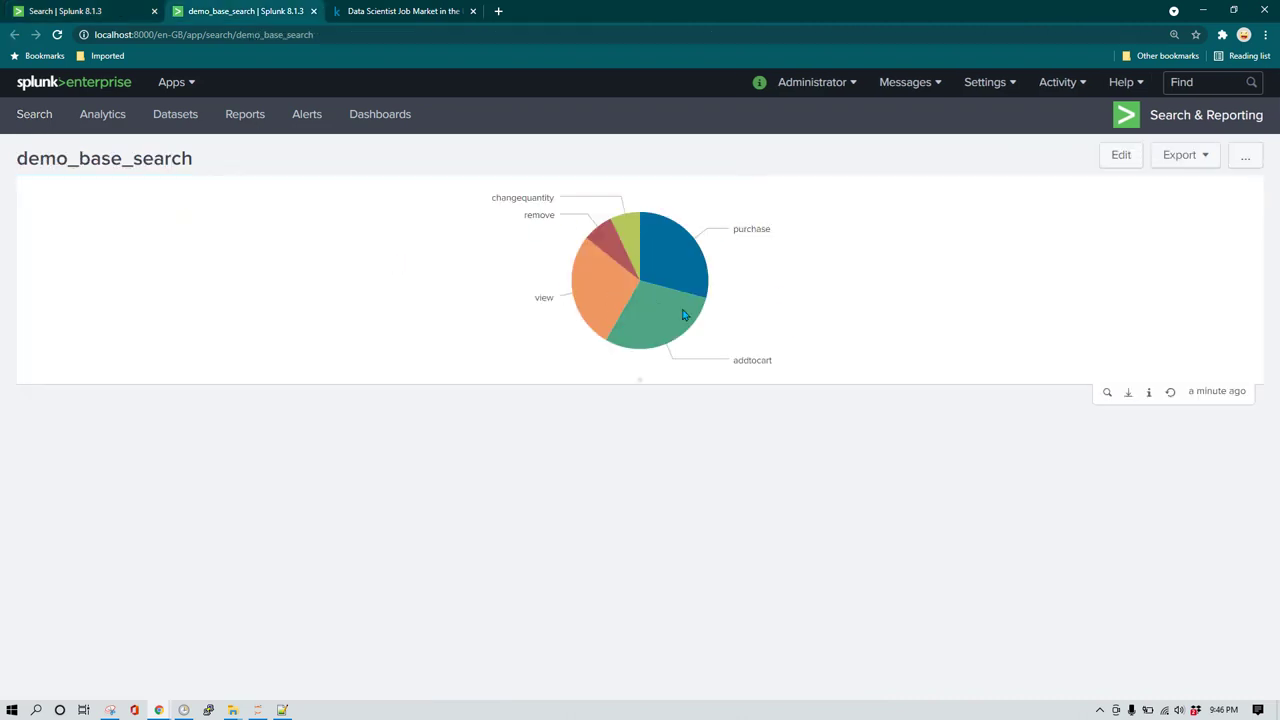
{"action": "left_click", "coordinate": [101, 10]}
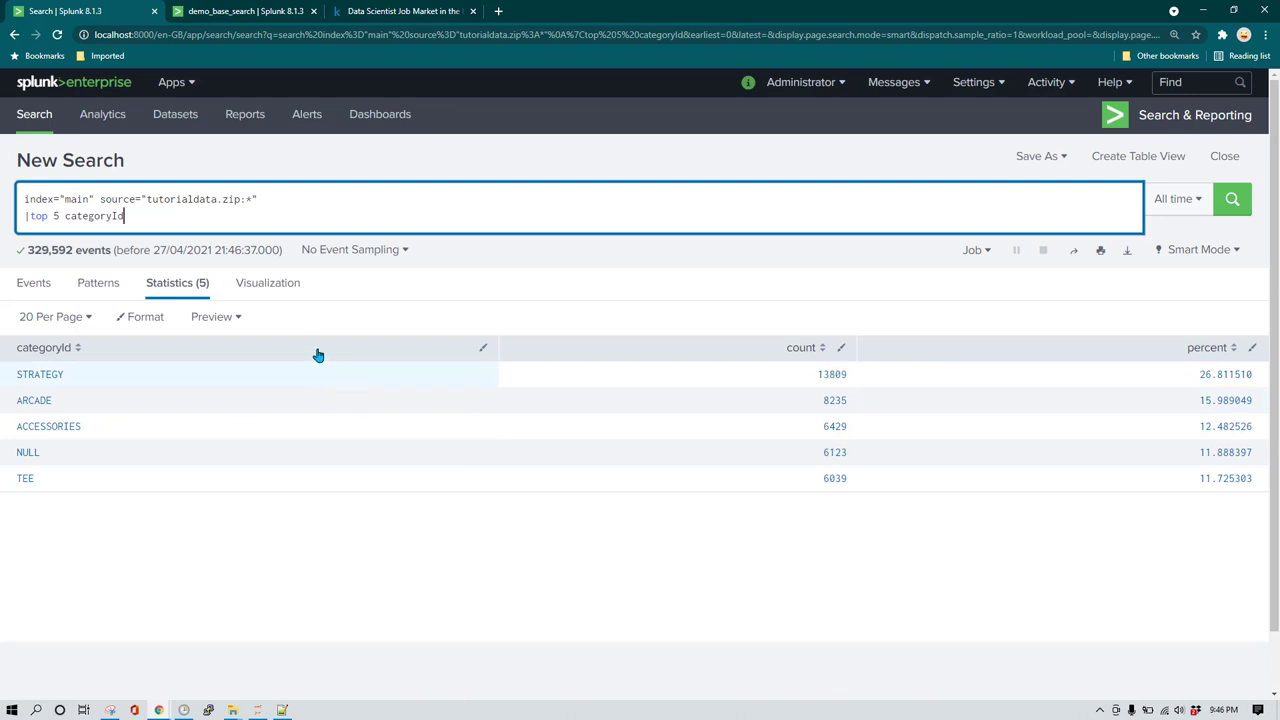
{"action": "left_click", "coordinate": [268, 287]}
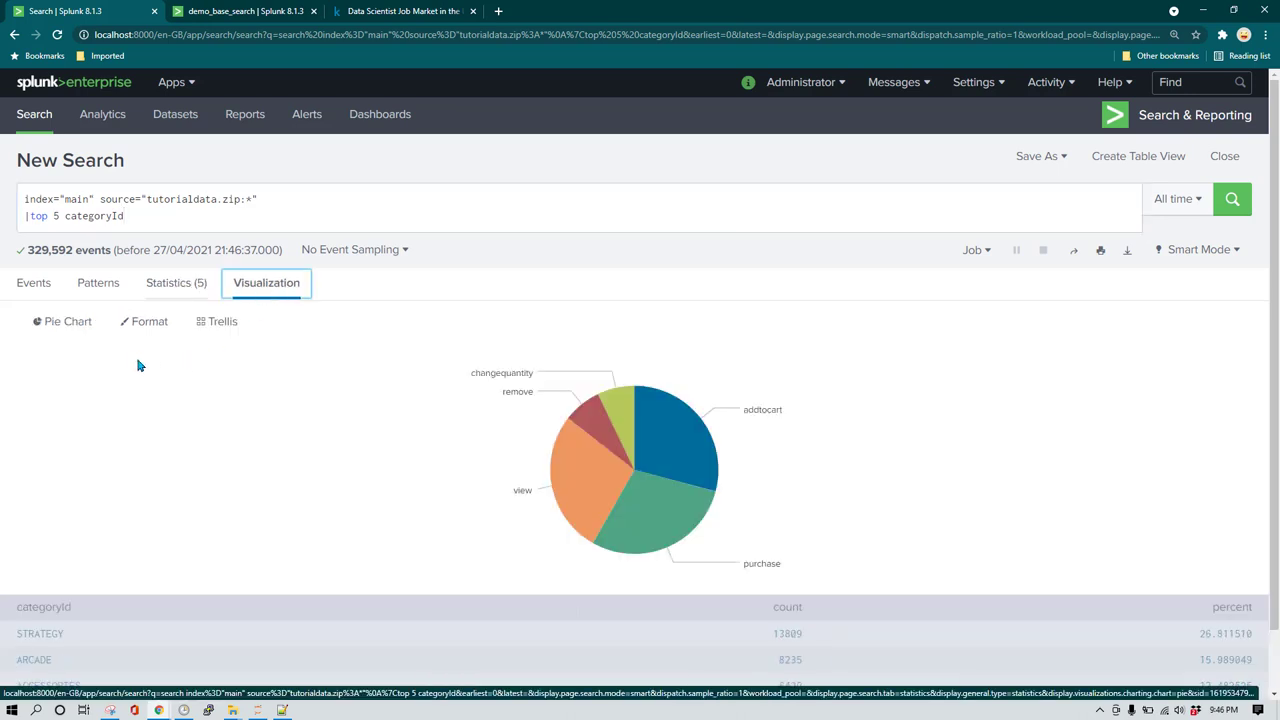
Change the top 5 categoryId visualization to a column chart and turn on its data values.
{"action": "left_click", "coordinate": [78, 328]}
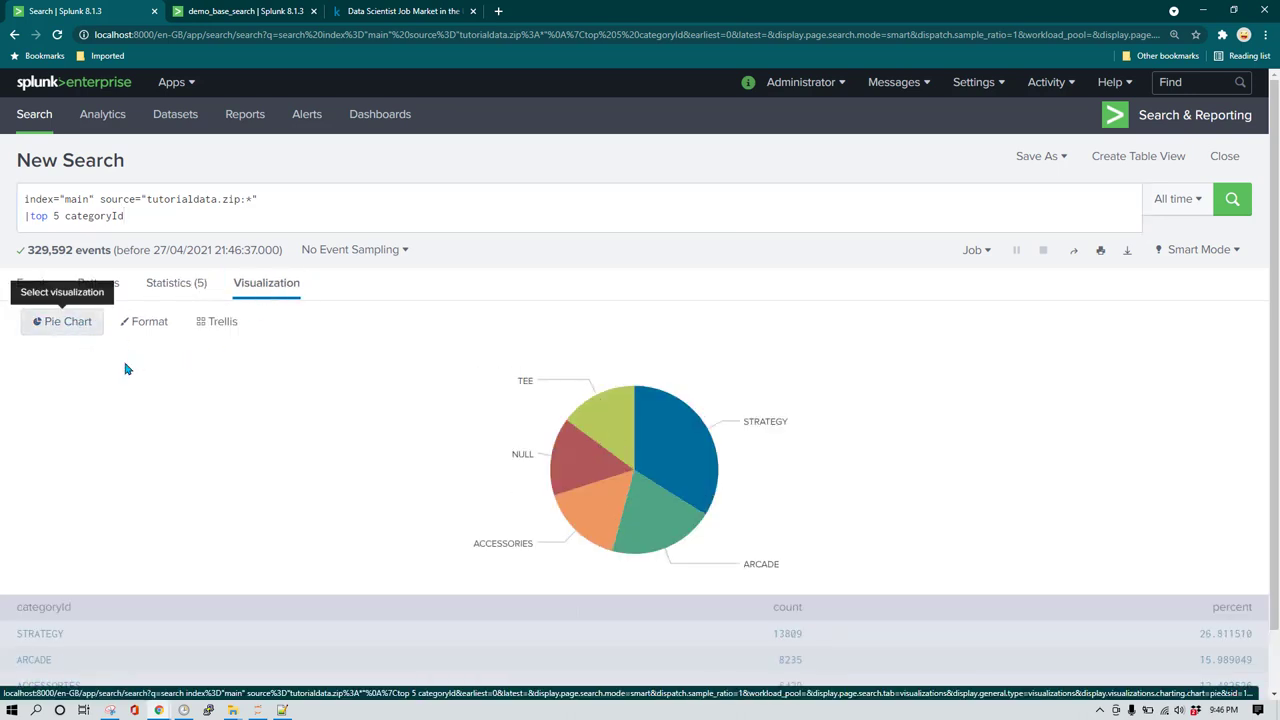
{"action": "left_click", "coordinate": [60, 395]}
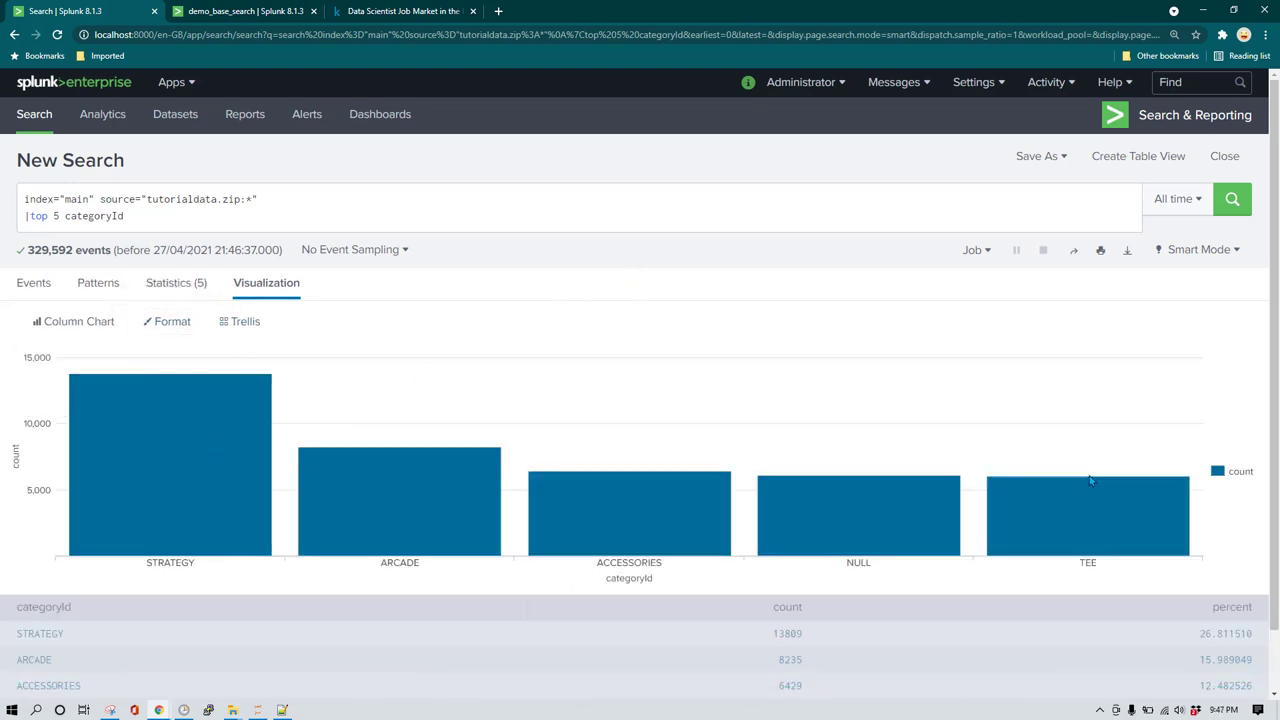
{"action": "left_click", "coordinate": [178, 328]}
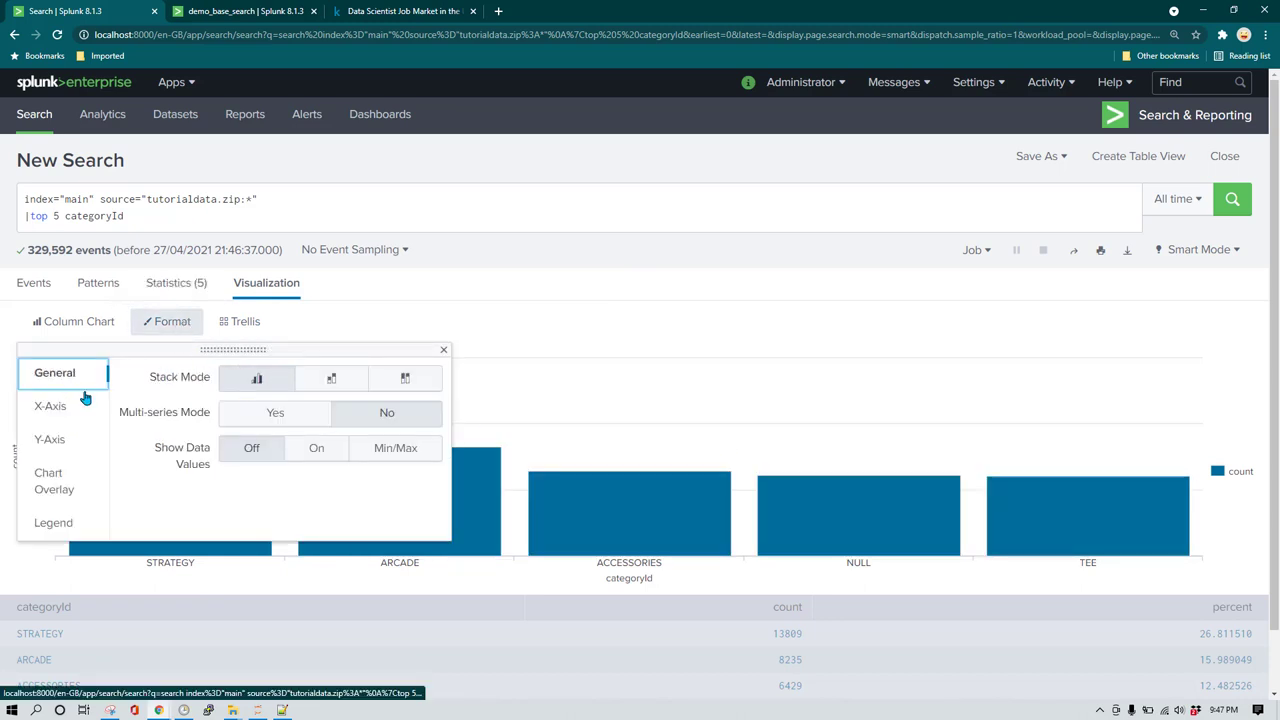
{"action": "left_click", "coordinate": [320, 451]}
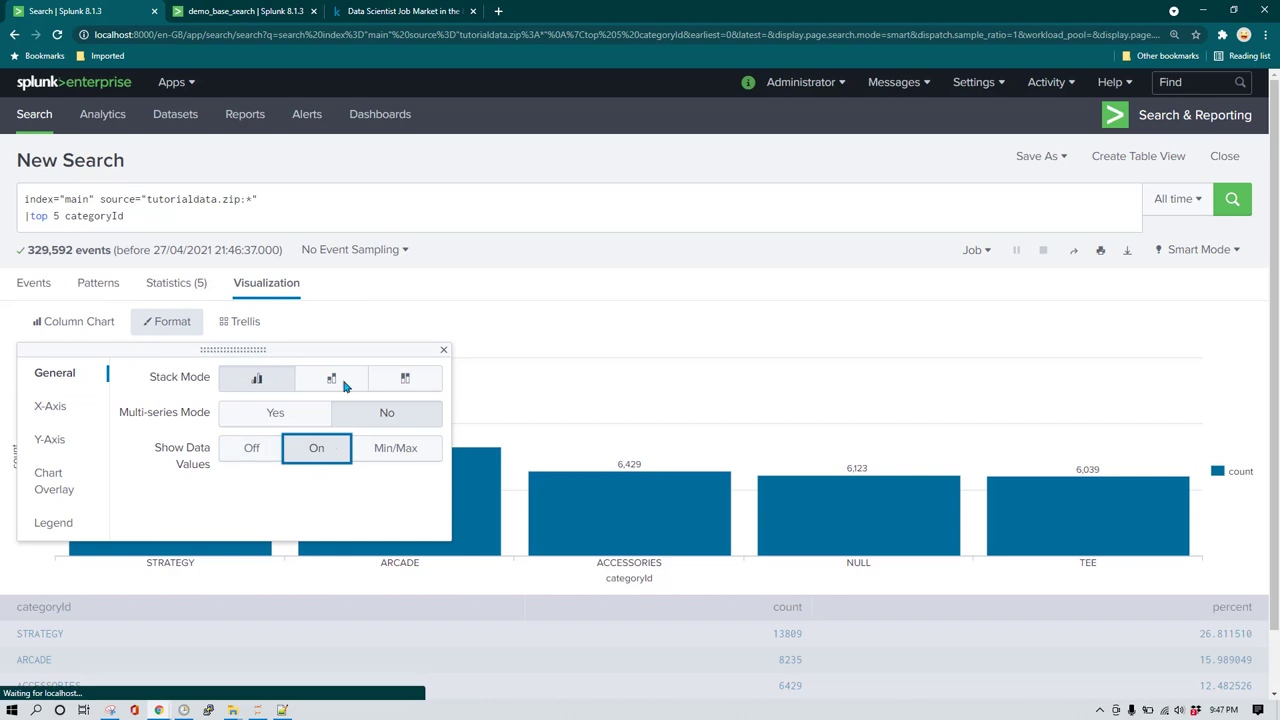
{"action": "left_click", "coordinate": [951, 242]}
Save the column chart as a panel in the existing demo_base_search dashboard and dismiss the confirmation.
{"action": "left_click", "coordinate": [1045, 160]}
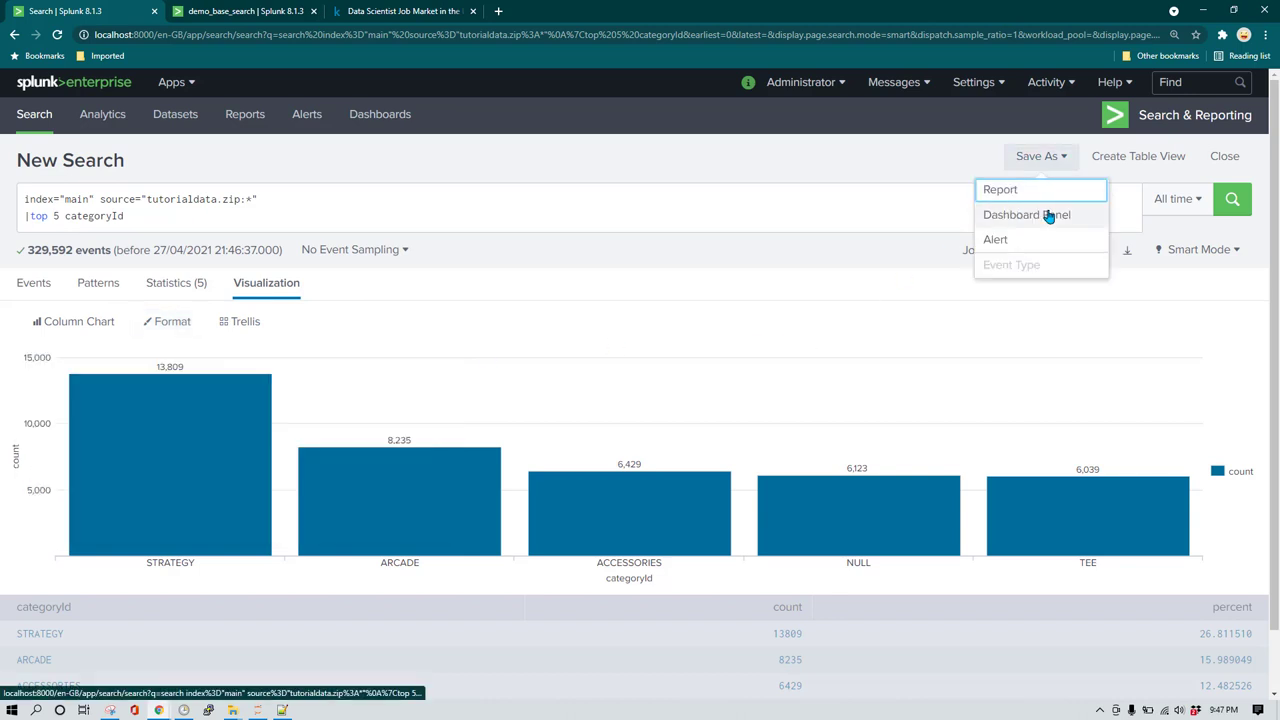
{"action": "left_click", "coordinate": [1045, 214]}
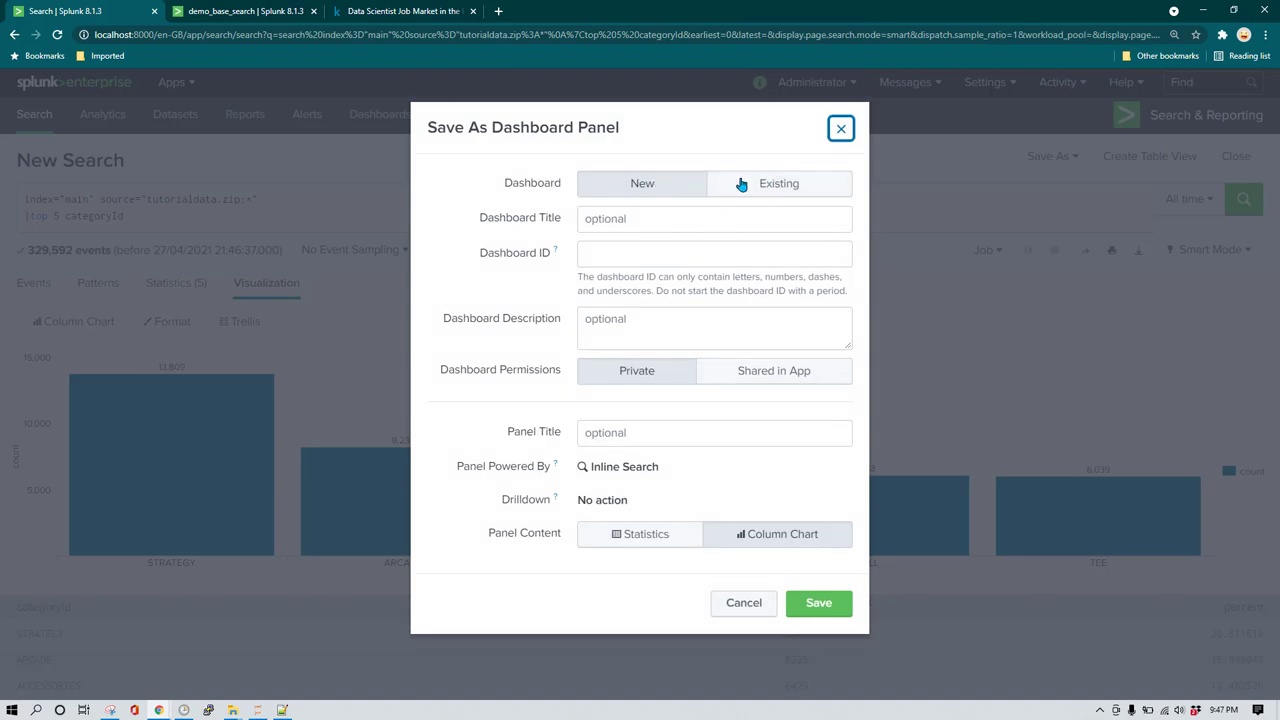
{"action": "left_click", "coordinate": [797, 188]}
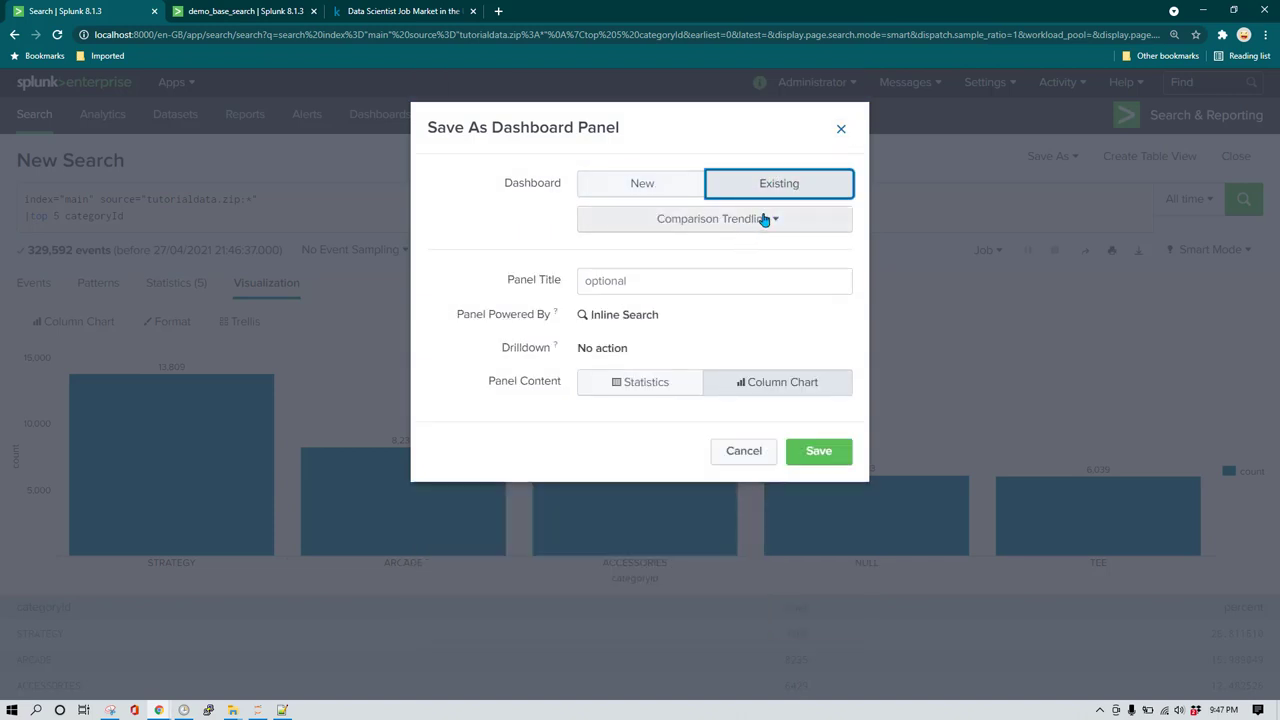
{"action": "left_click", "coordinate": [762, 220]}
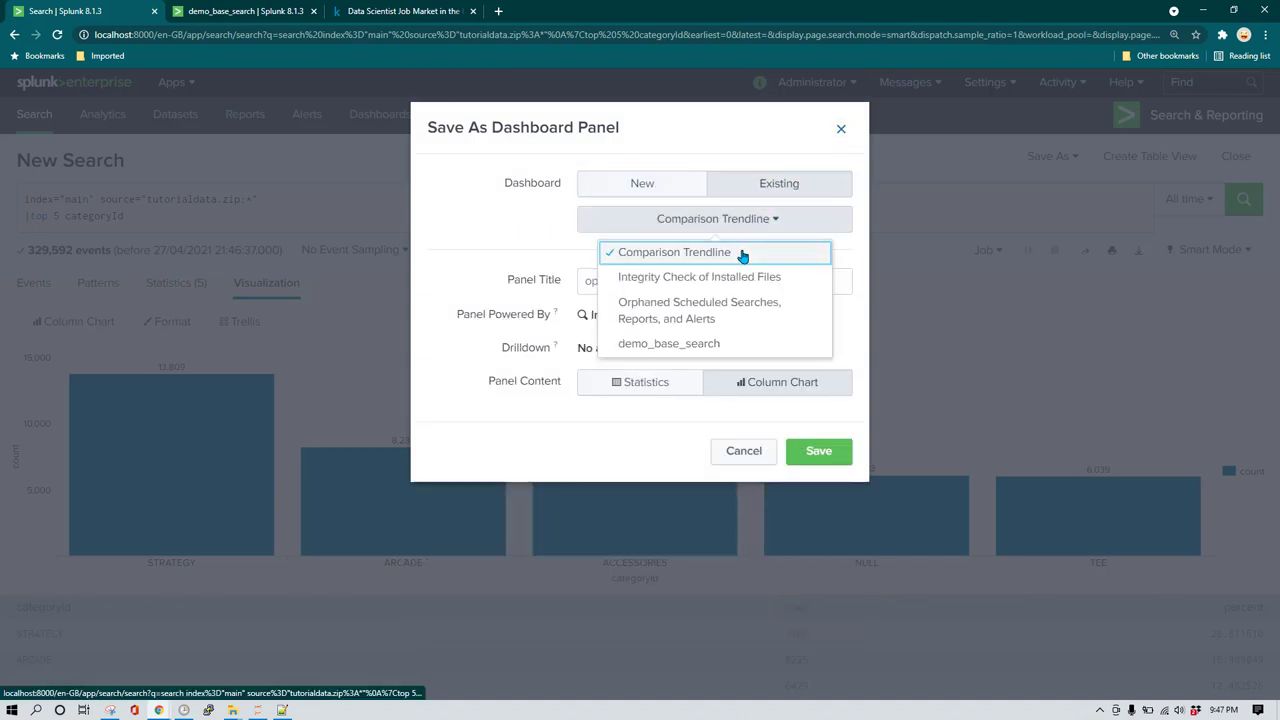
{"action": "left_click", "coordinate": [728, 342]}
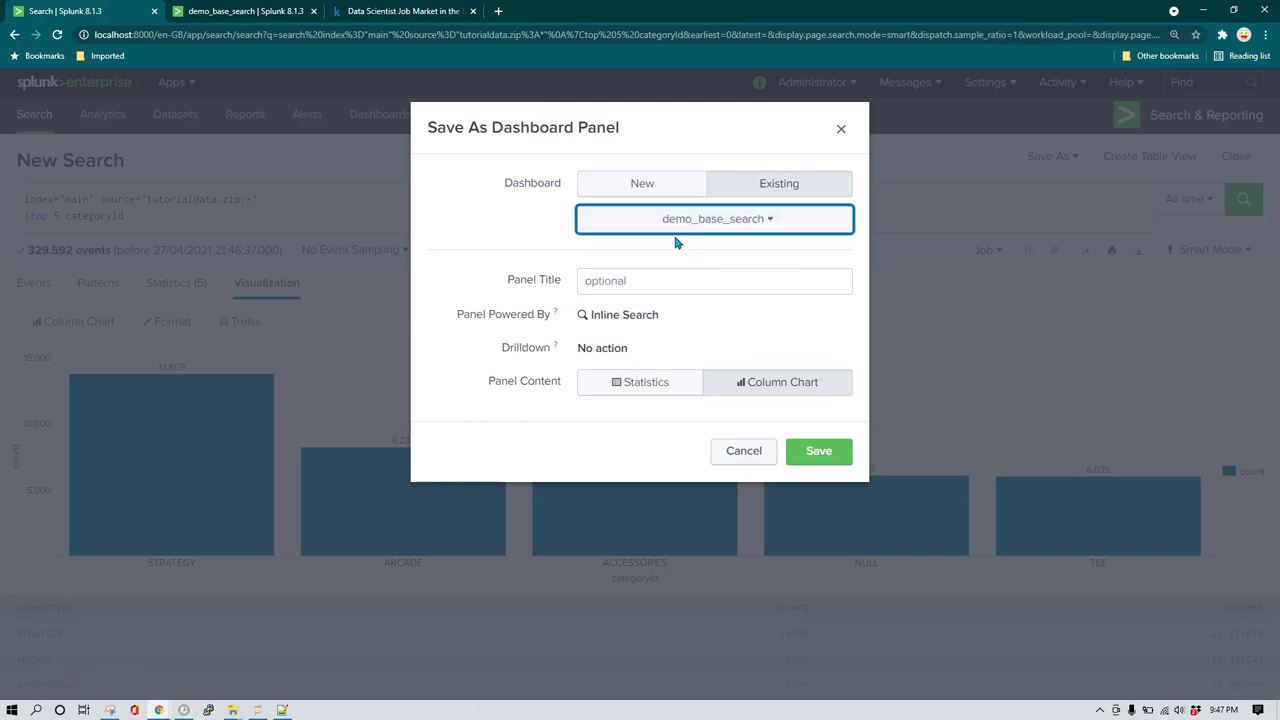
{"action": "left_click", "coordinate": [817, 452]}
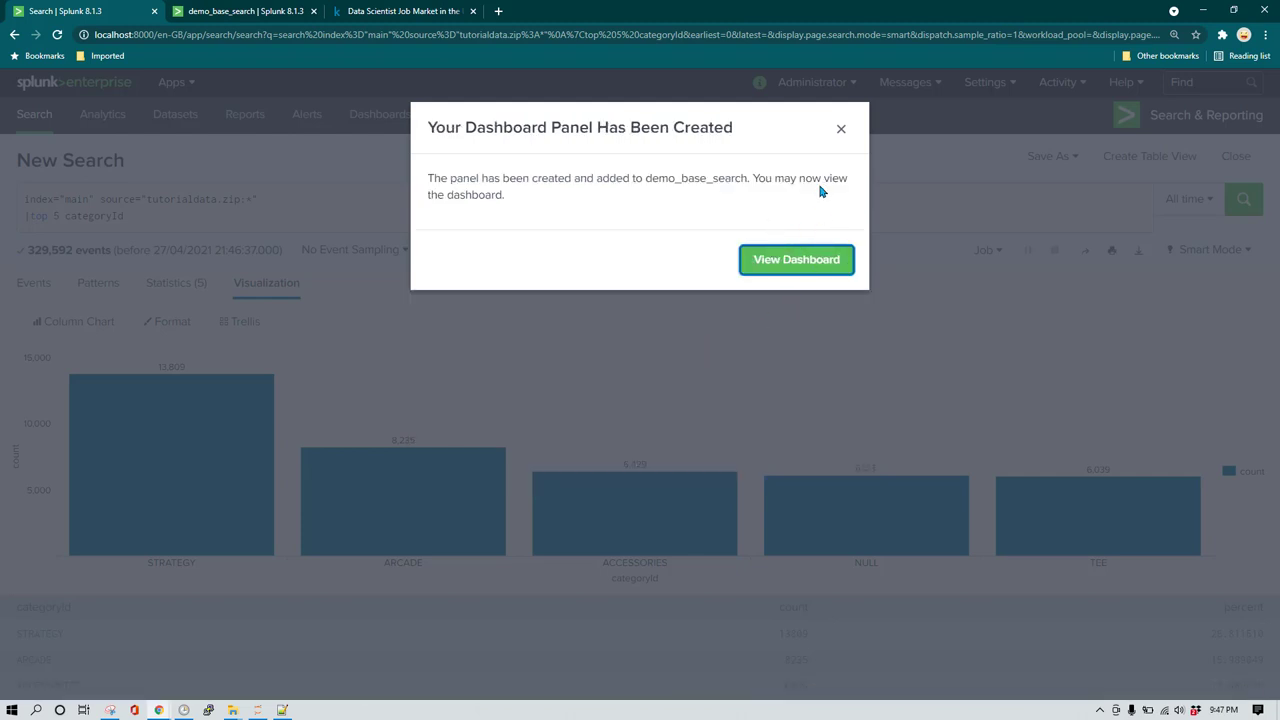
{"action": "left_click", "coordinate": [841, 128]}
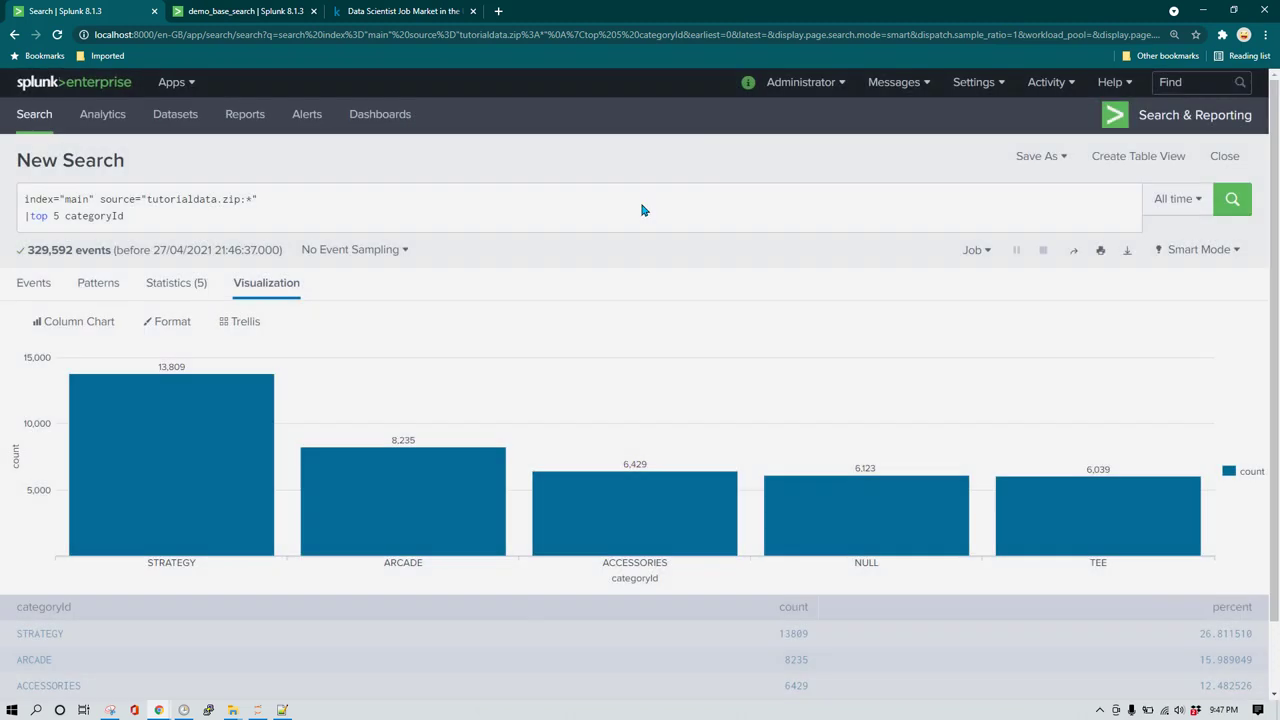
Remove the "|top 5 categoryId" line from the query and rerun the base search for its events.
{"action": "left_click", "coordinate": [40, 288]}
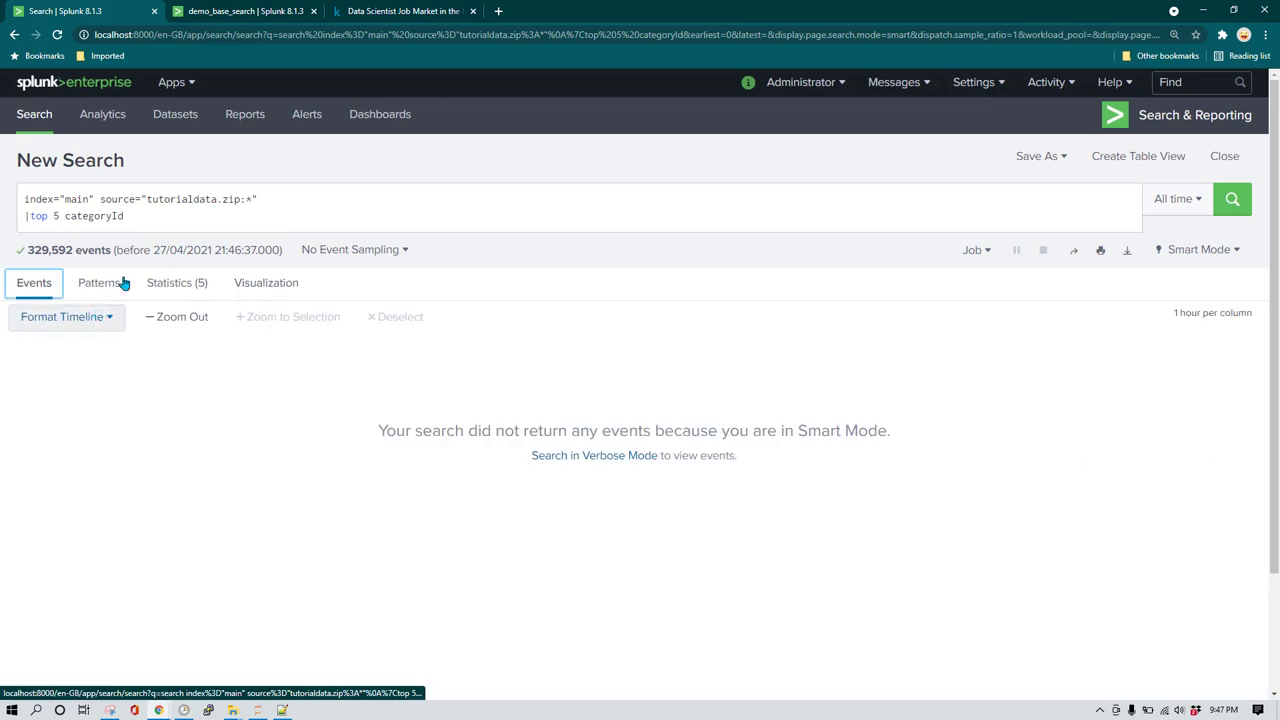
{"action": "left_click_drag", "start_coordinate": [193, 221], "coordinate": [2, 220]}
{"action": "key", "text": "BackSpace"}
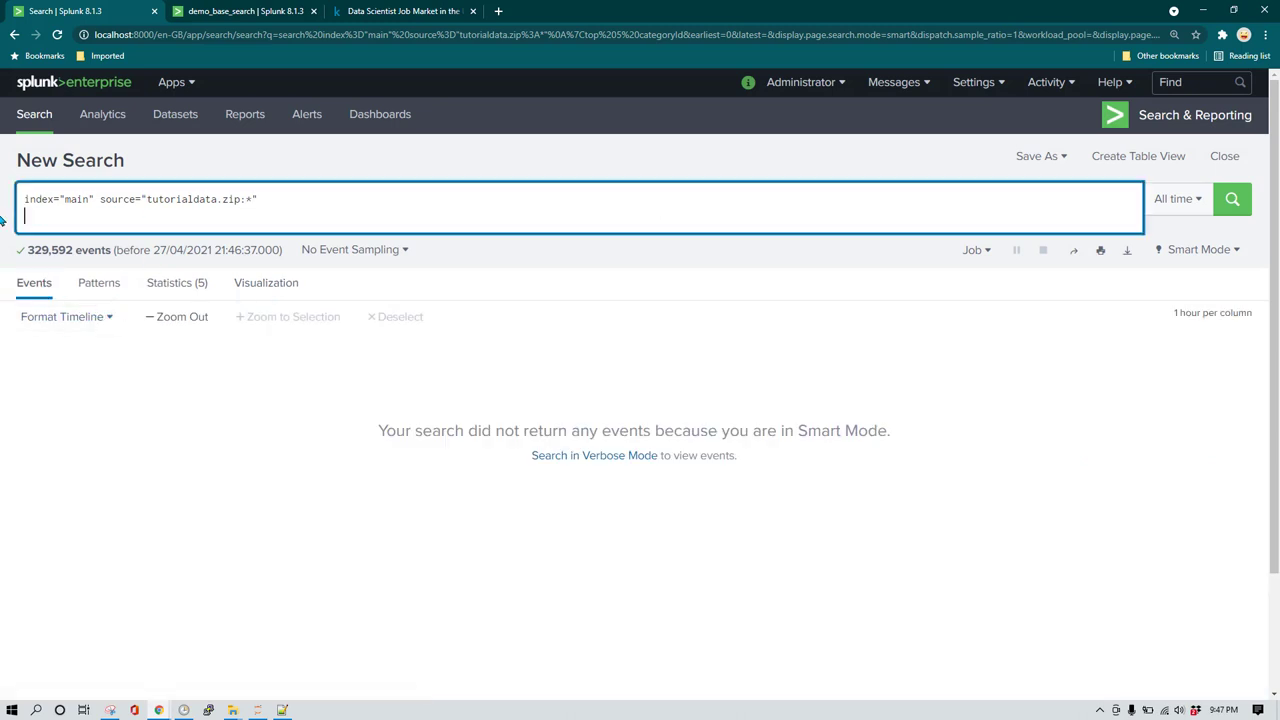
{"action": "key", "text": "BackSpace"}
{"action": "key", "text": "Return"}
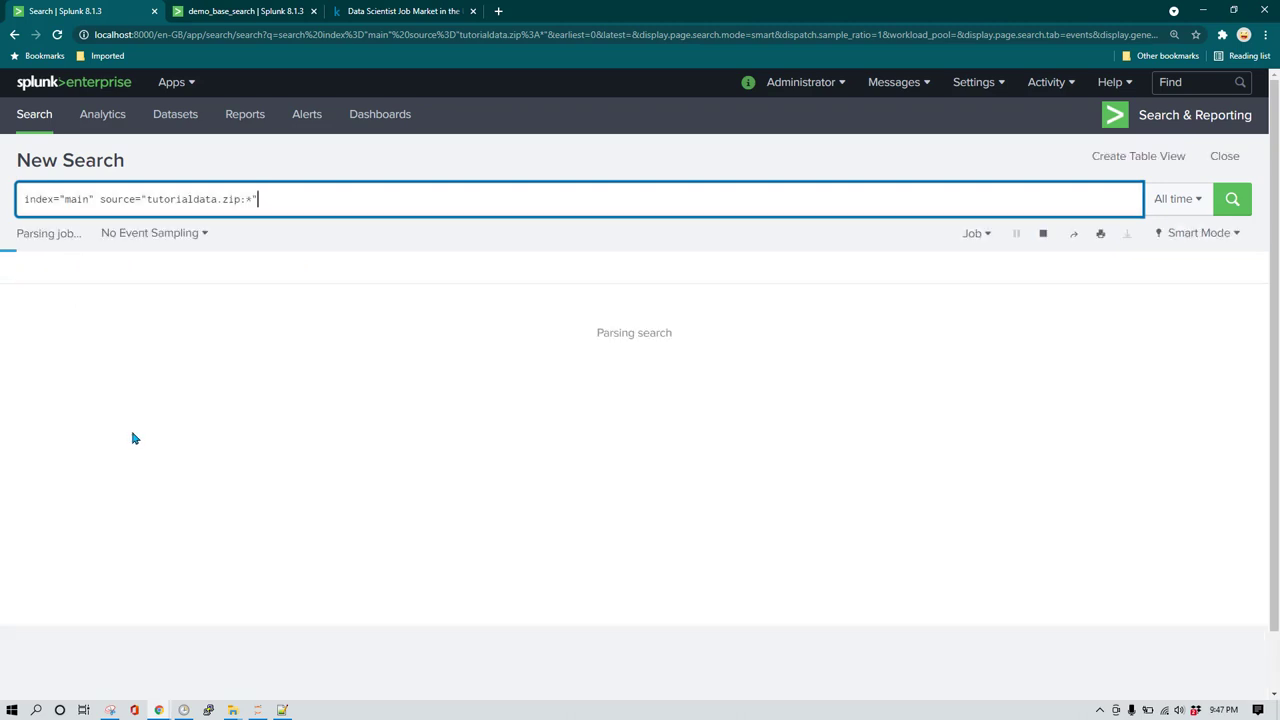
Find the productId field among the interesting fields and look at its details.
{"action": "scroll", "coordinate": [86, 379], "scroll_direction": "down", "scroll_amount": 10}
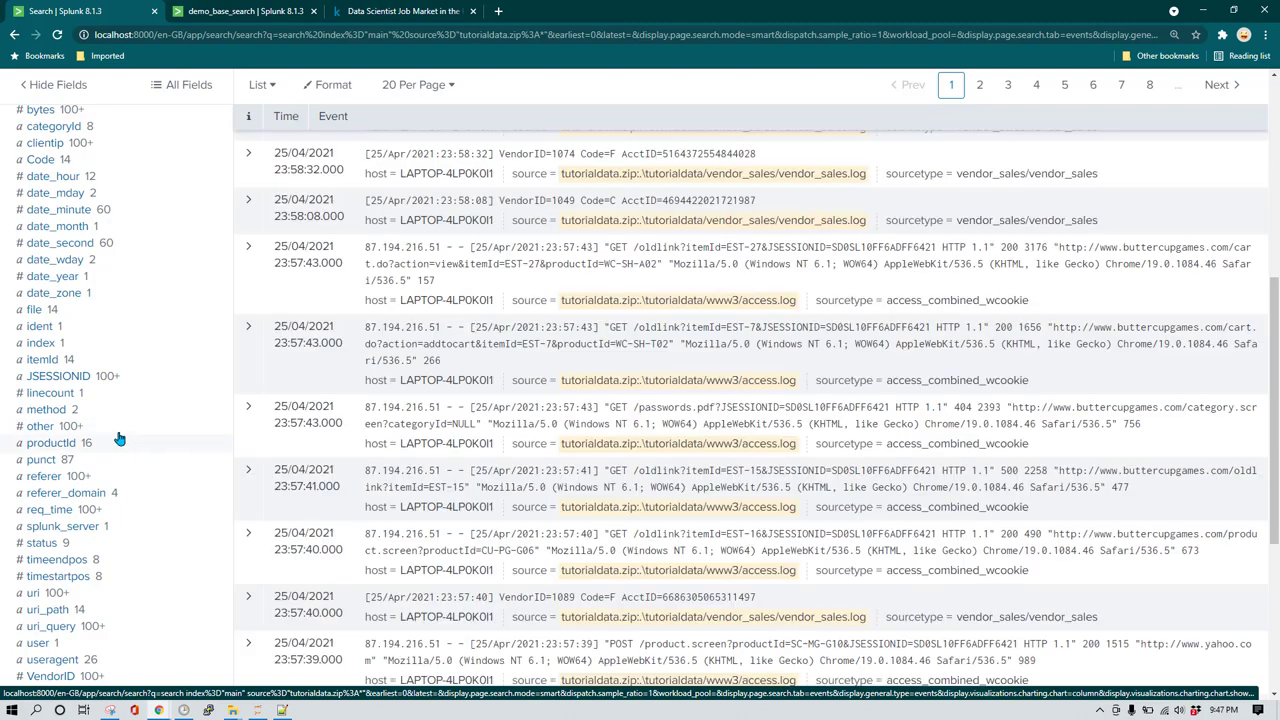
{"action": "left_click", "coordinate": [50, 443]}
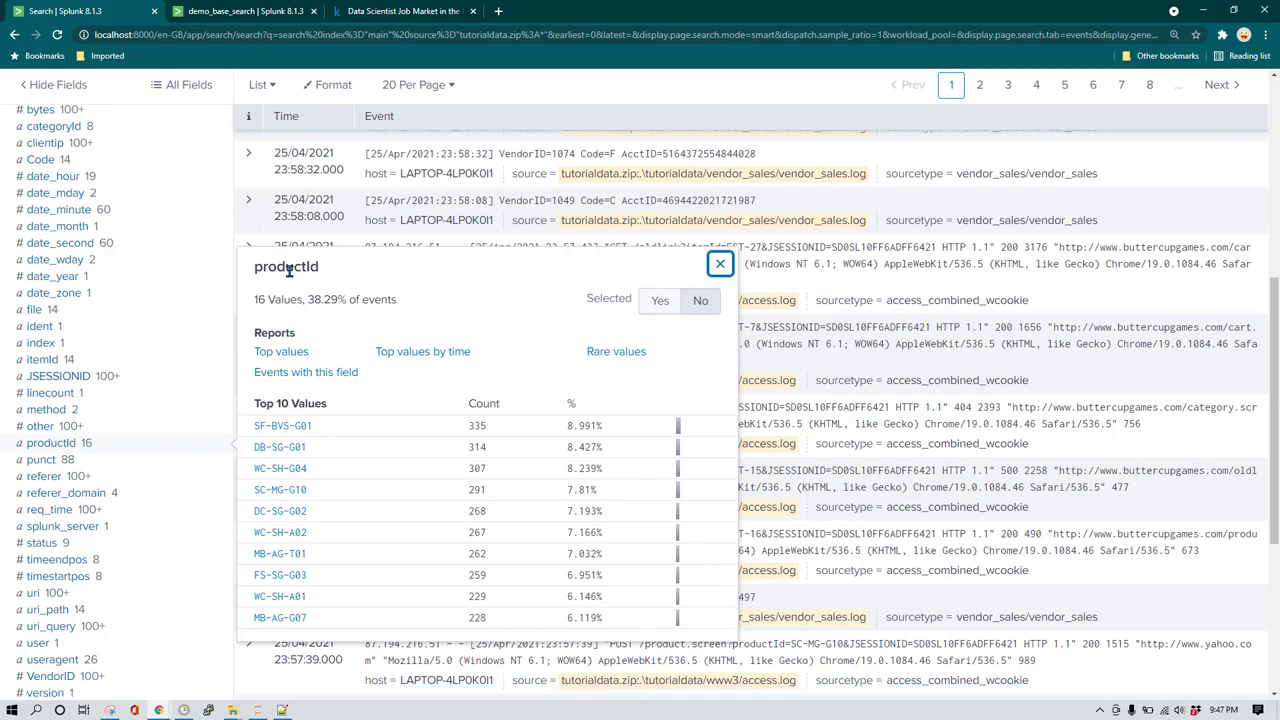
{"action": "scroll", "coordinate": [288, 270], "scroll_direction": "up", "scroll_amount": 5}
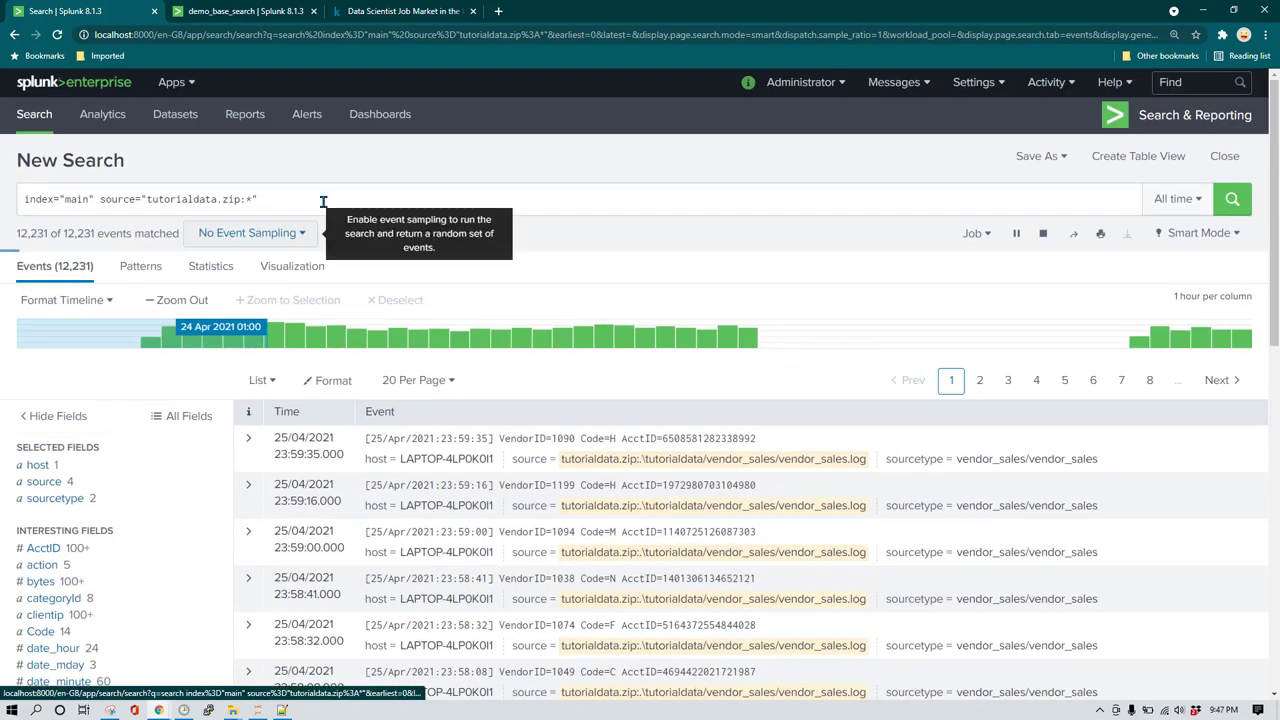
Add "|top 10 productId" on a new line below the base search and run the query.
{"action": "left_click", "coordinate": [323, 202]}
{"action": "key", "text": "shift+Return"}
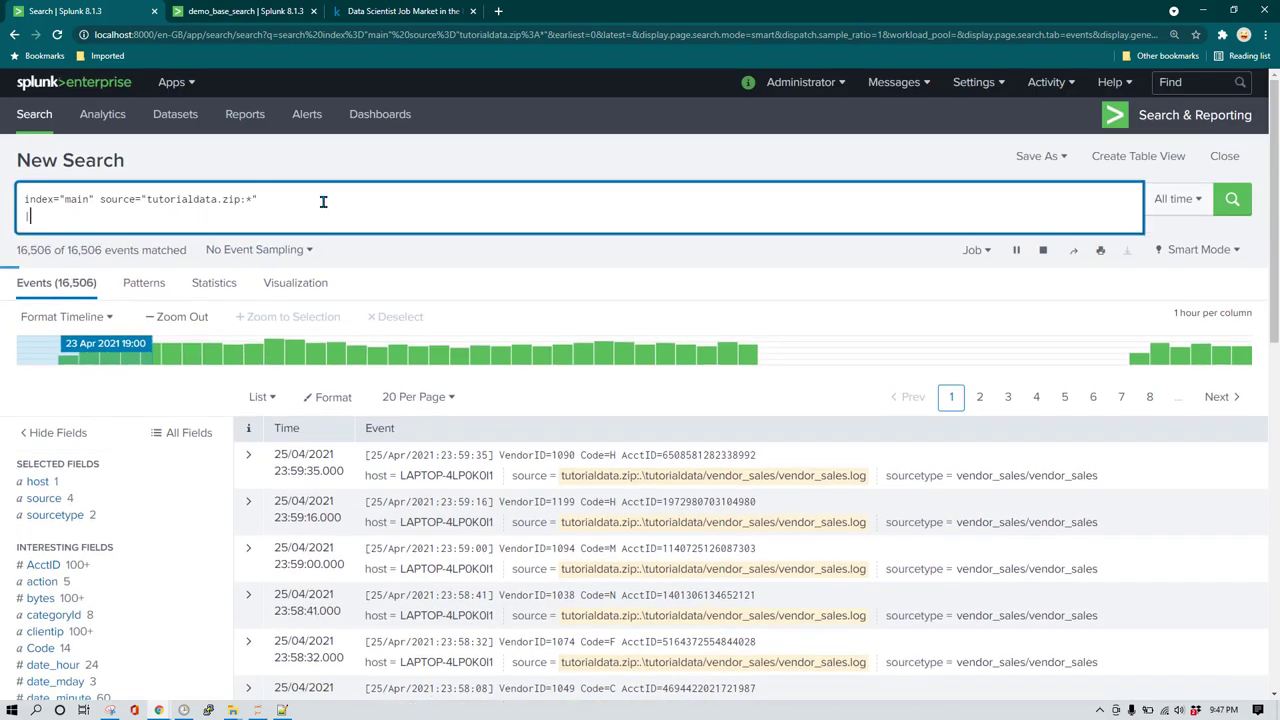
{"action": "type", "text": "|top 10 categoryId"}
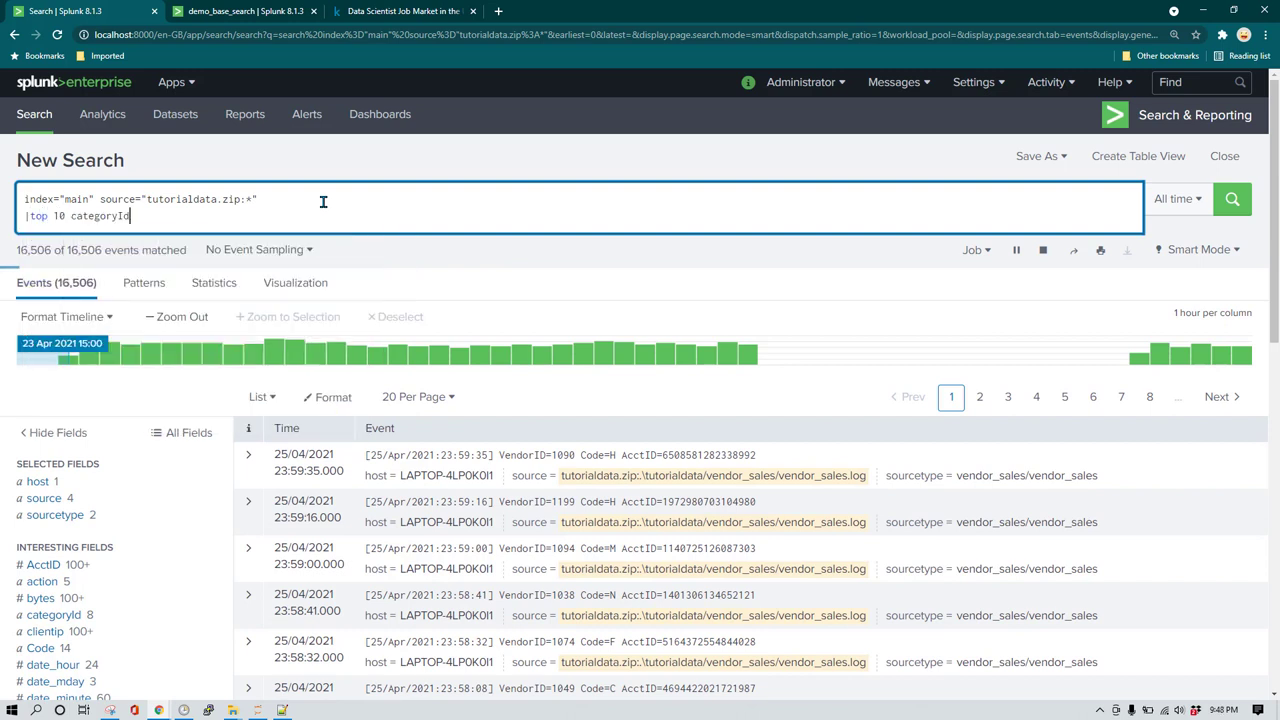
{"action": "key", "text": "ctrl+BackSpace"}
{"action": "type", "text": "productId"}
{"action": "key", "text": "Return"}
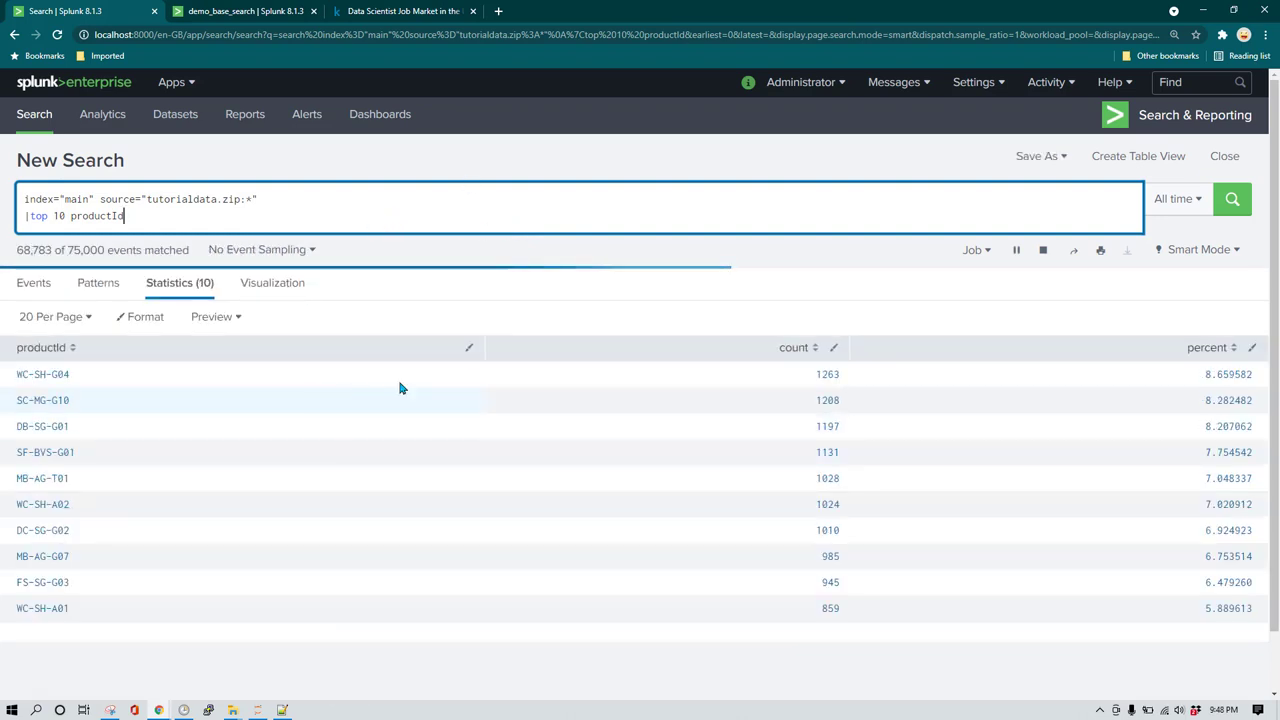
Save the top 10 productId statistics table as a panel in the existing demo_base_search dashboard and view the dashboard.
{"action": "left_click", "coordinate": [1058, 158]}
{"action": "left_click", "coordinate": [1021, 216]}
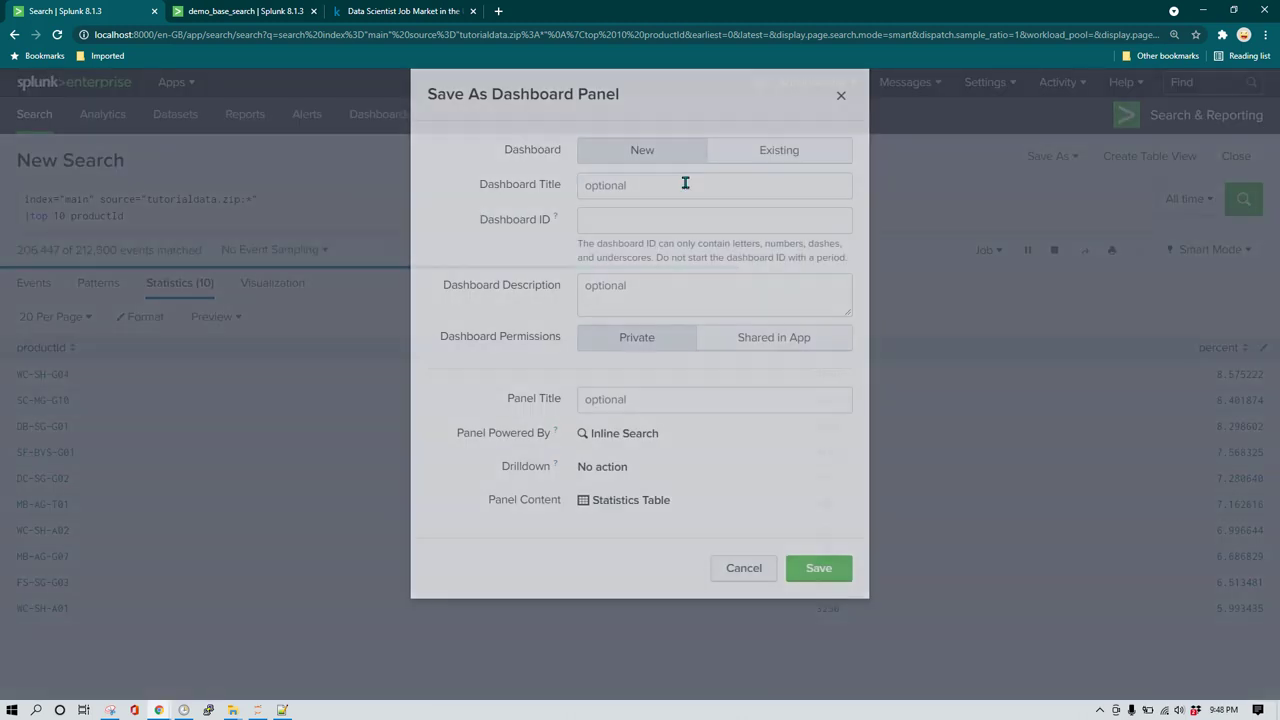
{"action": "left_click", "coordinate": [779, 183]}
{"action": "left_click", "coordinate": [770, 218]}
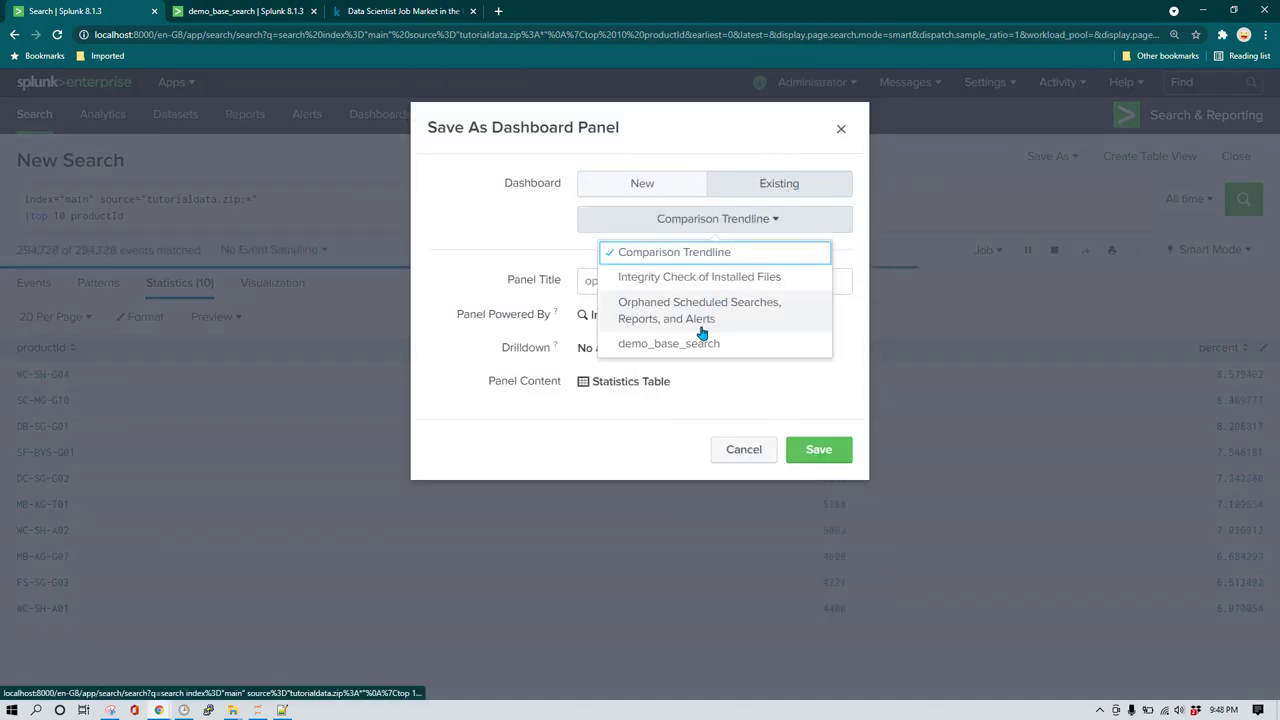
{"action": "left_click", "coordinate": [697, 345]}
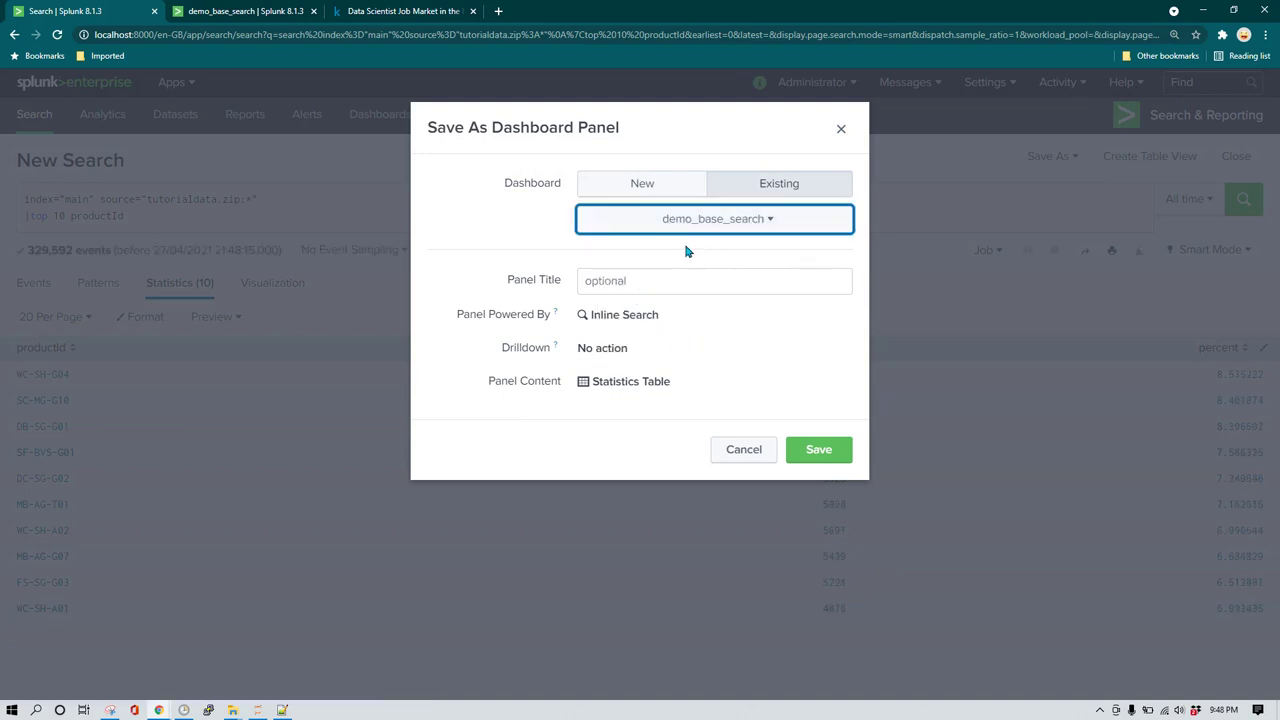
{"action": "left_click", "coordinate": [818, 449]}
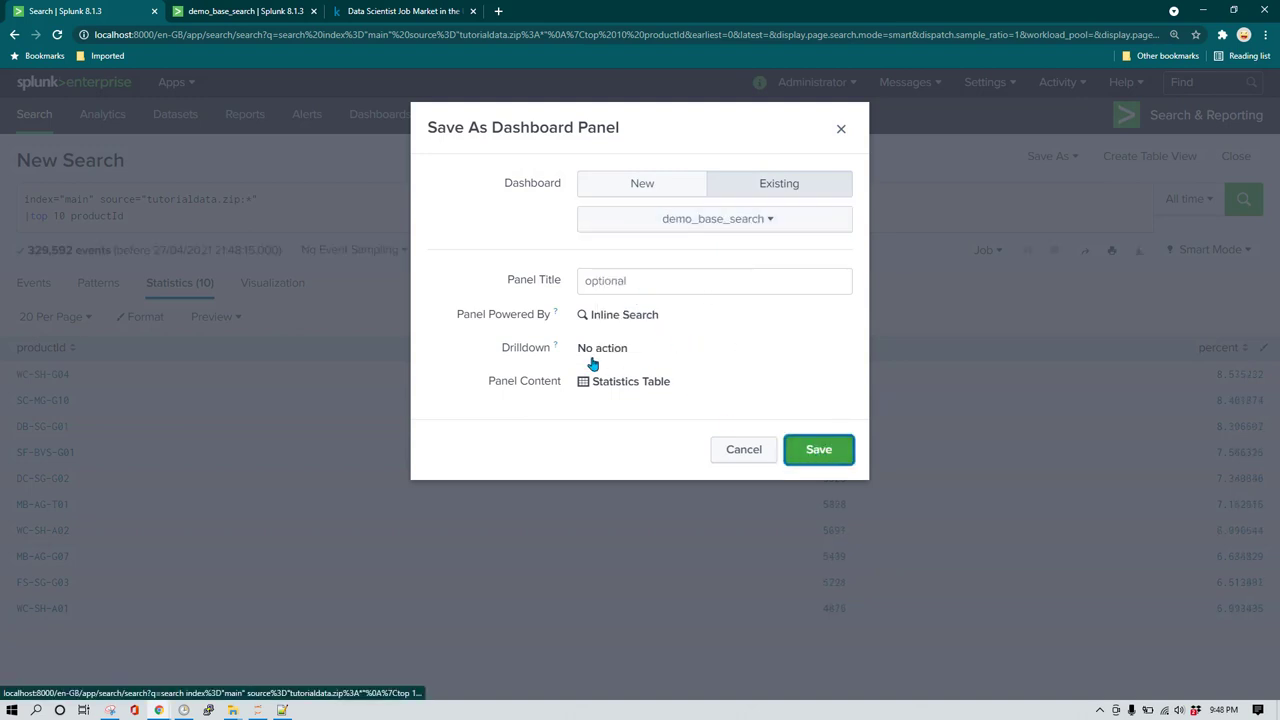
{"action": "left_click", "coordinate": [747, 262]}
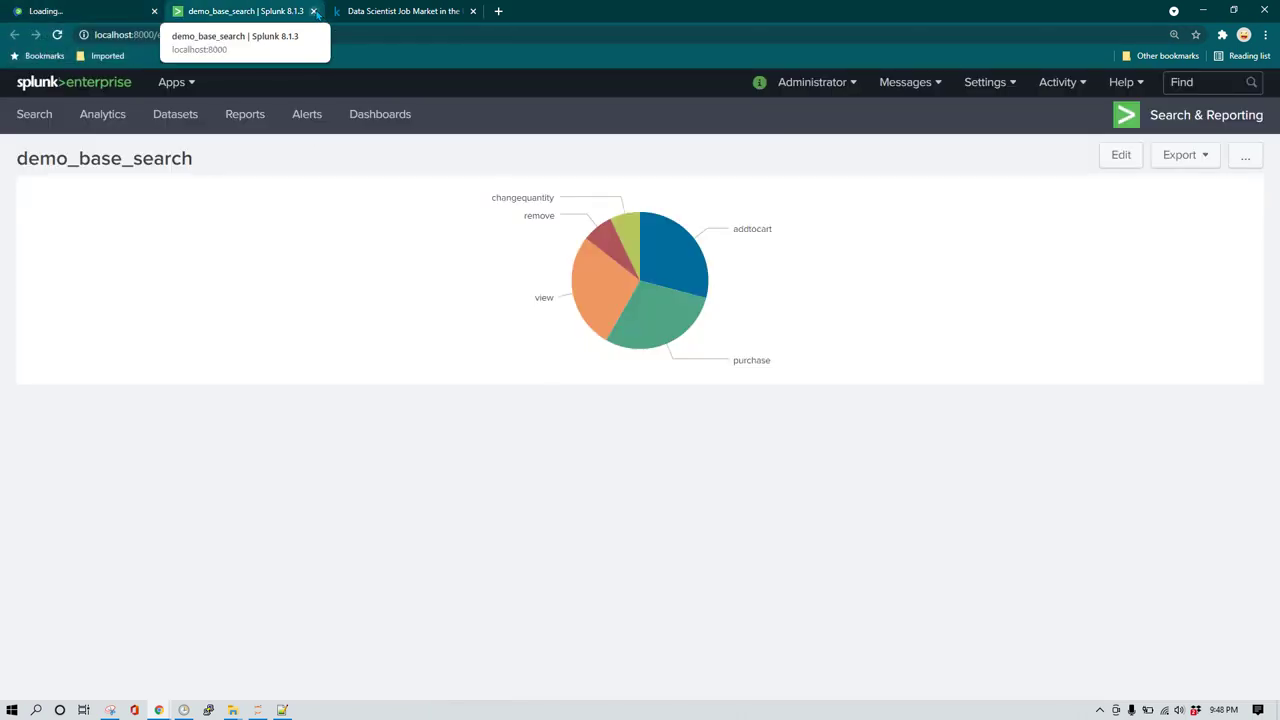
Close the old dashboard and job market browser tabs, and review all panels of the updated demo_base_search dashboard.
{"action": "left_click", "coordinate": [315, 12]}
{"action": "left_click", "coordinate": [315, 12]}
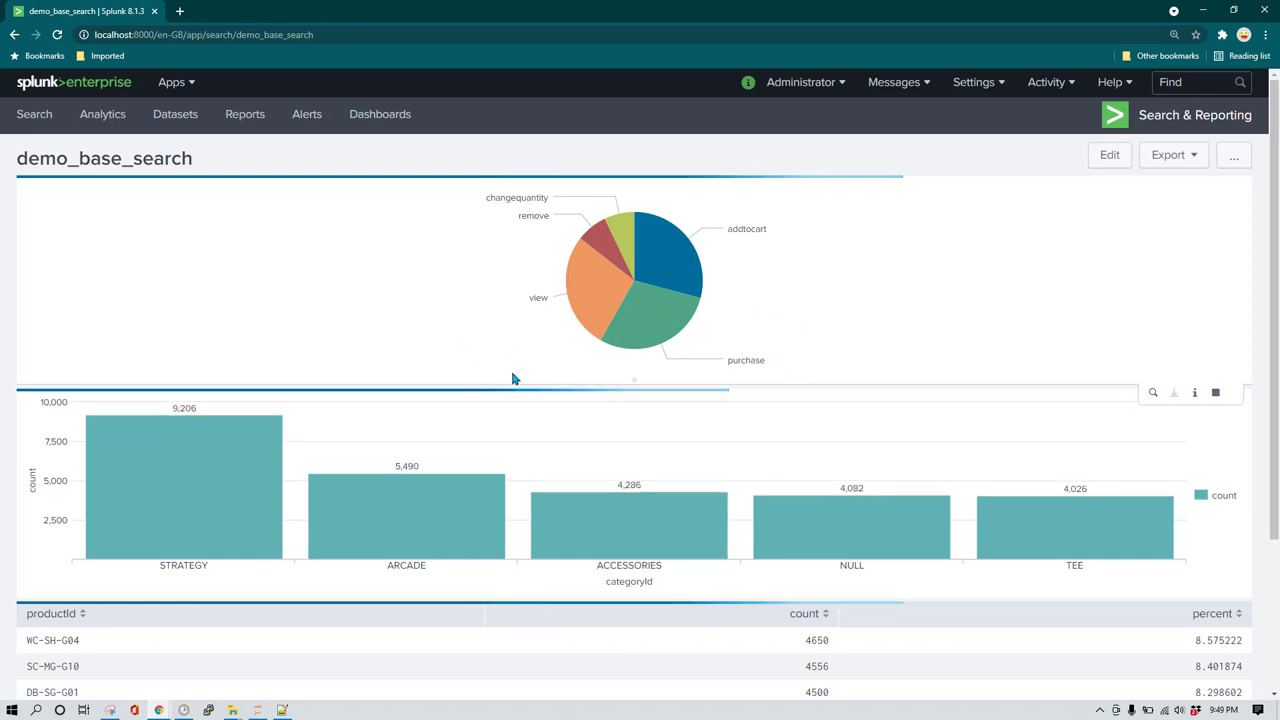
{"action": "mouse_move", "coordinate": [600, 318]}
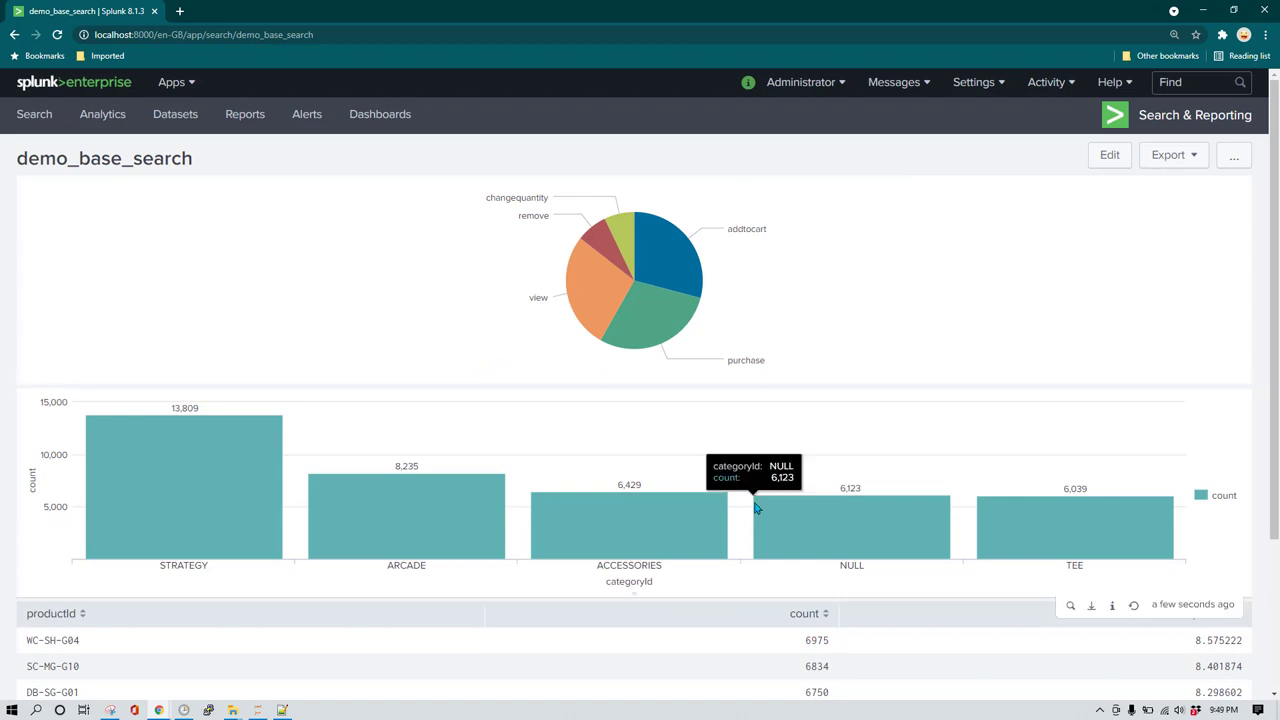
{"action": "scroll", "coordinate": [764, 462], "scroll_direction": "down", "scroll_amount": 2}
{"action": "scroll", "coordinate": [852, 475], "scroll_direction": "up", "scroll_amount": 2}
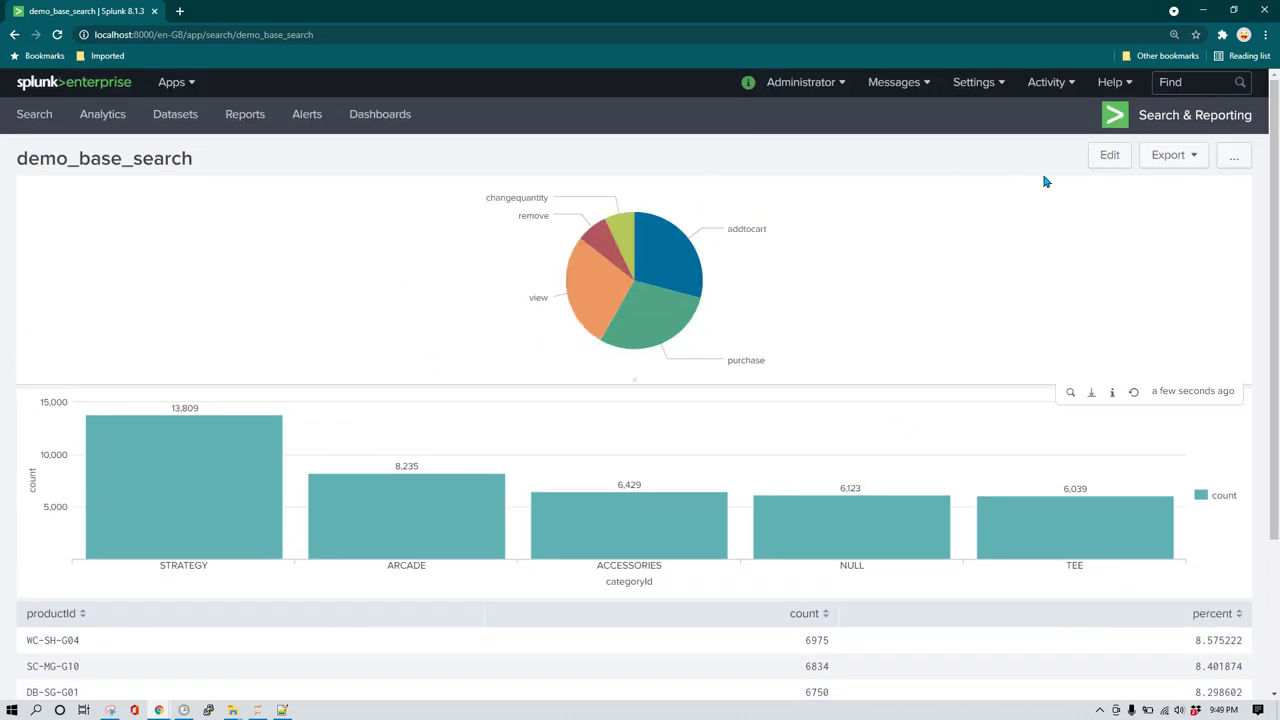
Edit the dashboard layout so the categoryId column chart panel sits to the right of the pie chart in the same row.
{"action": "left_click", "coordinate": [1109, 158]}
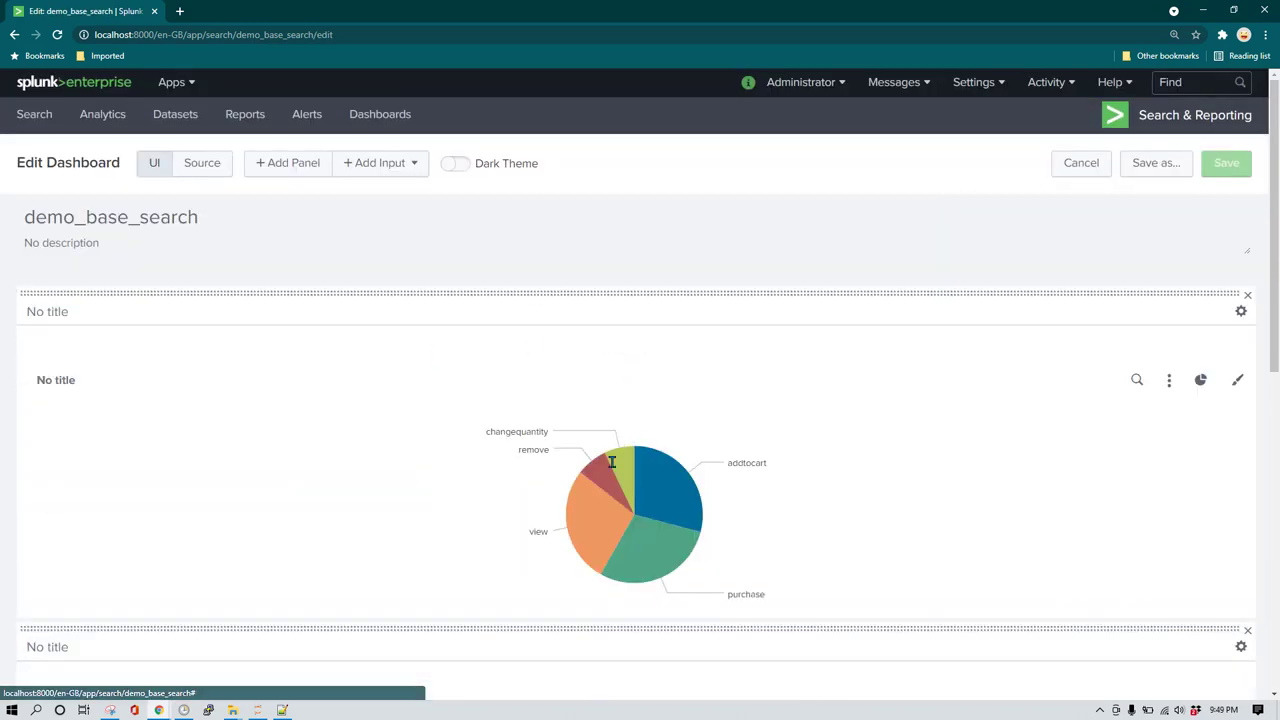
{"action": "scroll", "coordinate": [600, 488], "scroll_direction": "down", "scroll_amount": 3}
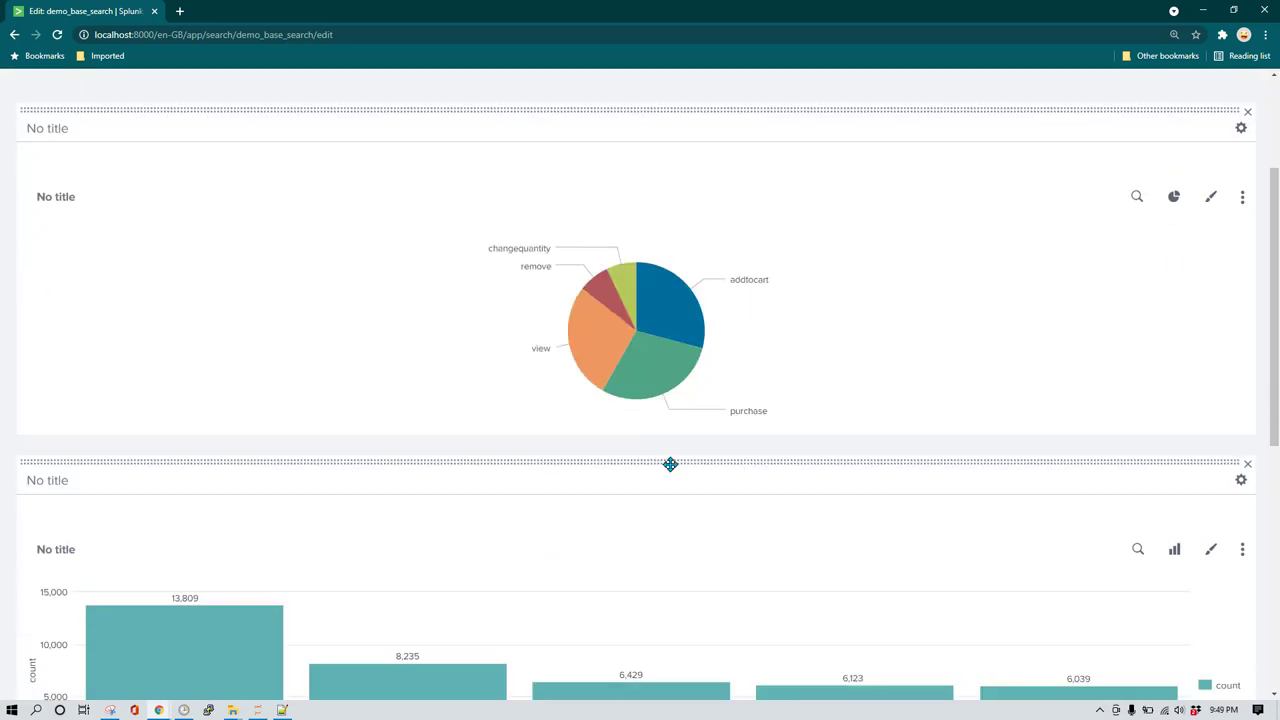
{"action": "left_click_drag", "start_coordinate": [670, 464], "coordinate": [896, 300]}
{"action": "scroll", "coordinate": [906, 395], "scroll_direction": "up", "scroll_amount": 2}
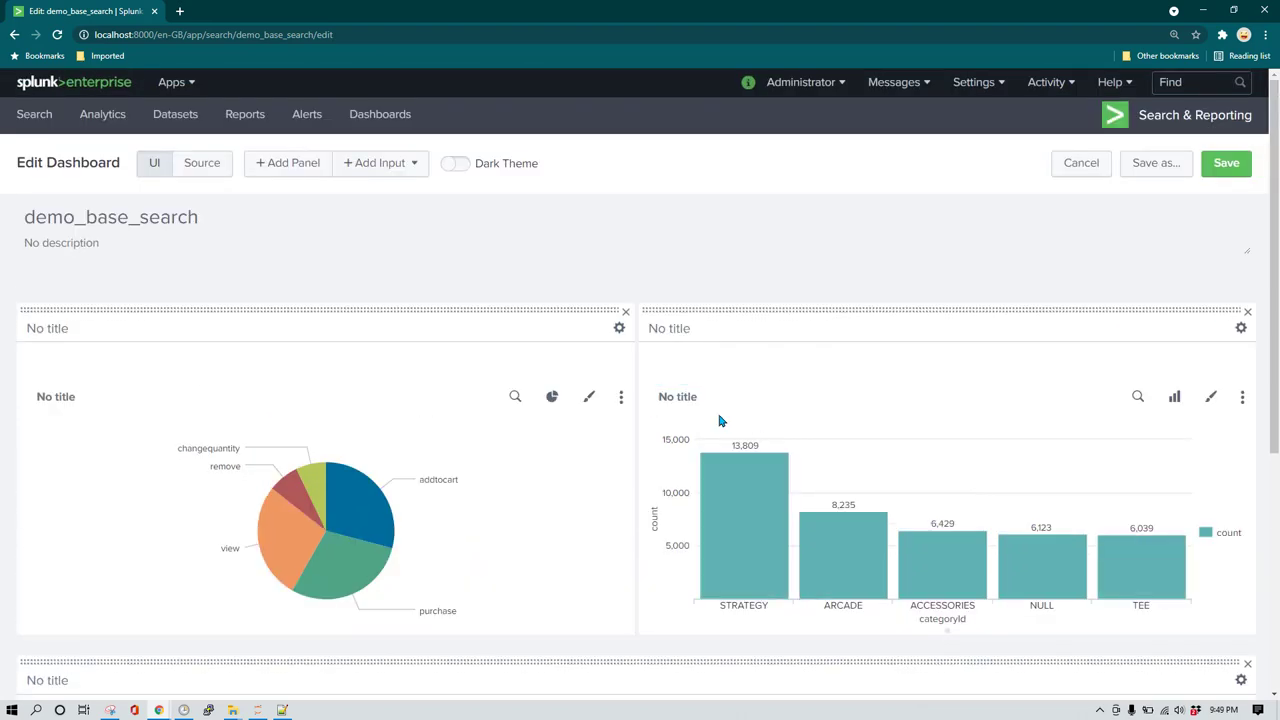
{"action": "scroll", "coordinate": [720, 421], "scroll_direction": "down", "scroll_amount": 4}
{"action": "scroll", "coordinate": [791, 437], "scroll_direction": "up", "scroll_amount": 4}
Enable the dark theme, save the dashboard, and refresh the page to apply it.
{"action": "left_click", "coordinate": [465, 197]}
{"action": "left_click", "coordinate": [455, 165]}
{"action": "left_click", "coordinate": [1214, 165]}
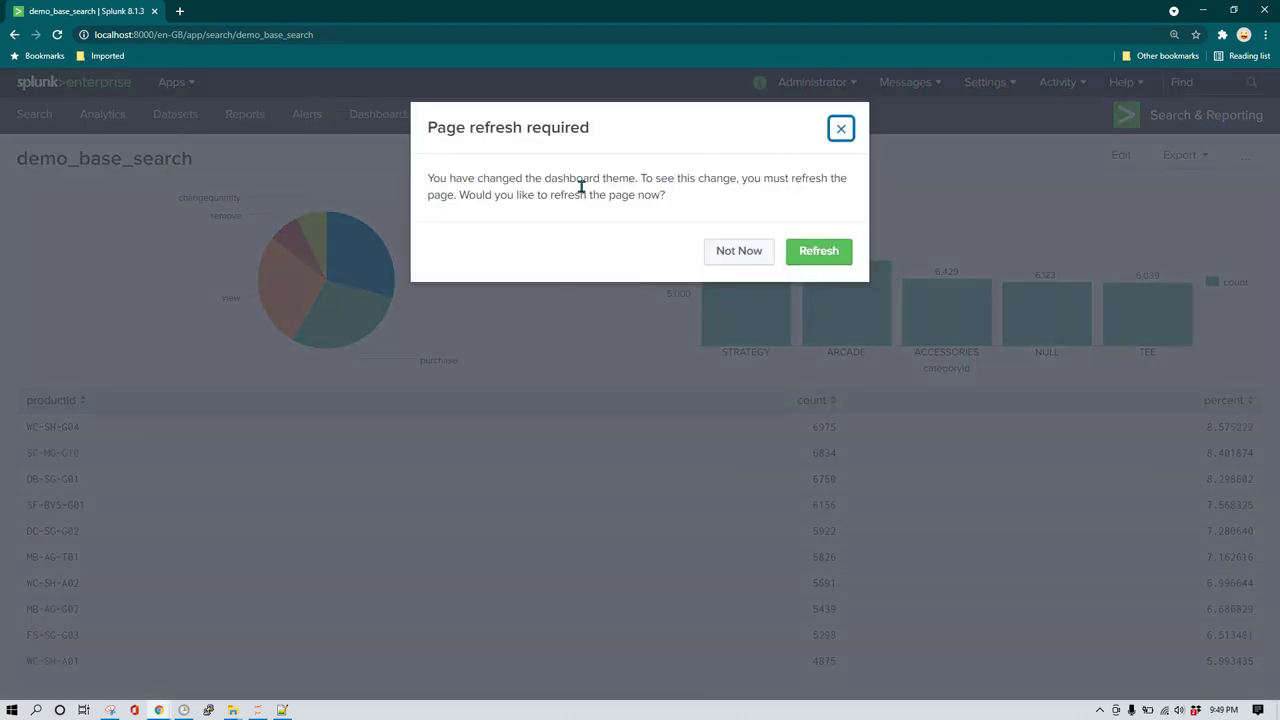
{"action": "left_click", "coordinate": [816, 258]}
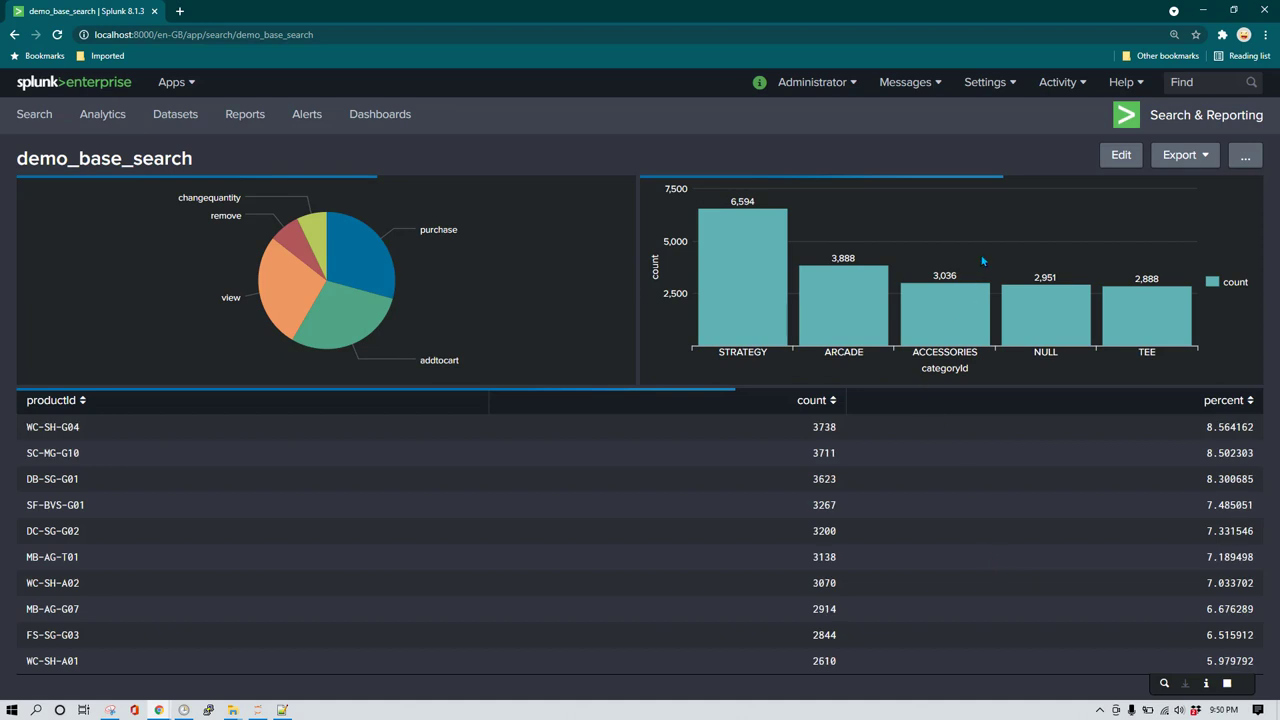
Open the demo_base_search dashboard's XML source for editing.
{"action": "left_click", "coordinate": [1118, 156]}
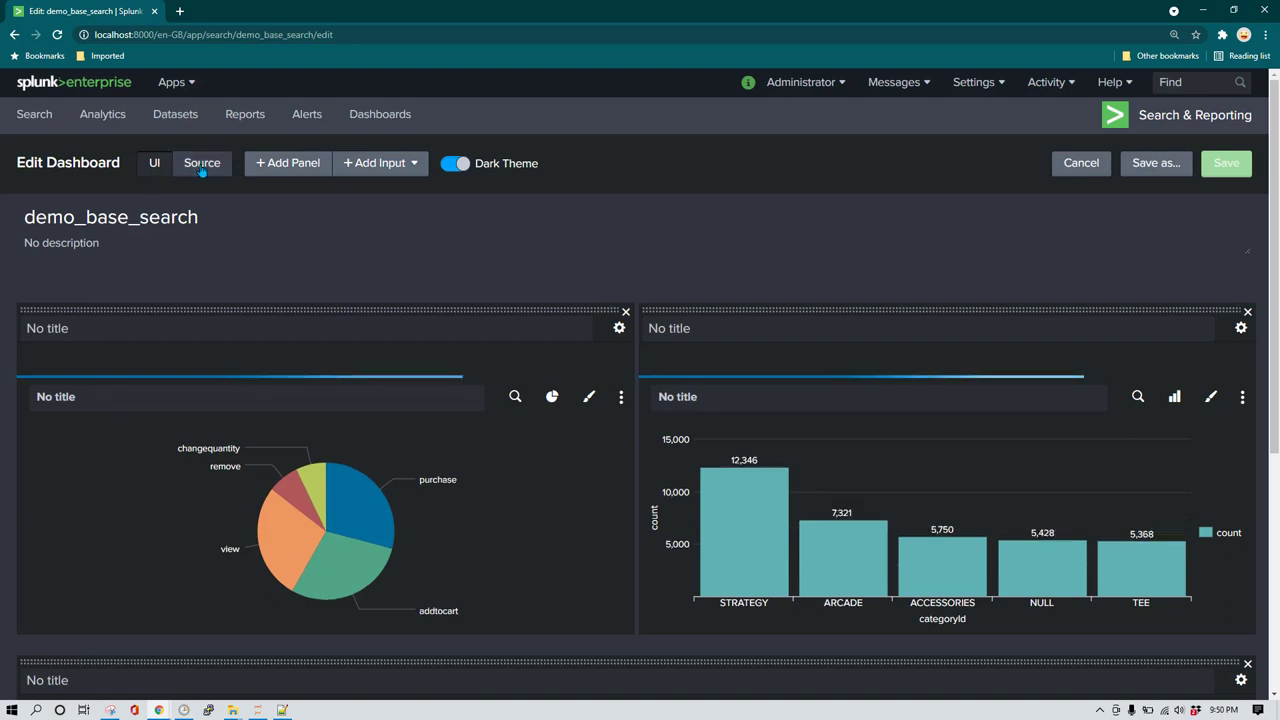
{"action": "left_click", "coordinate": [203, 164]}
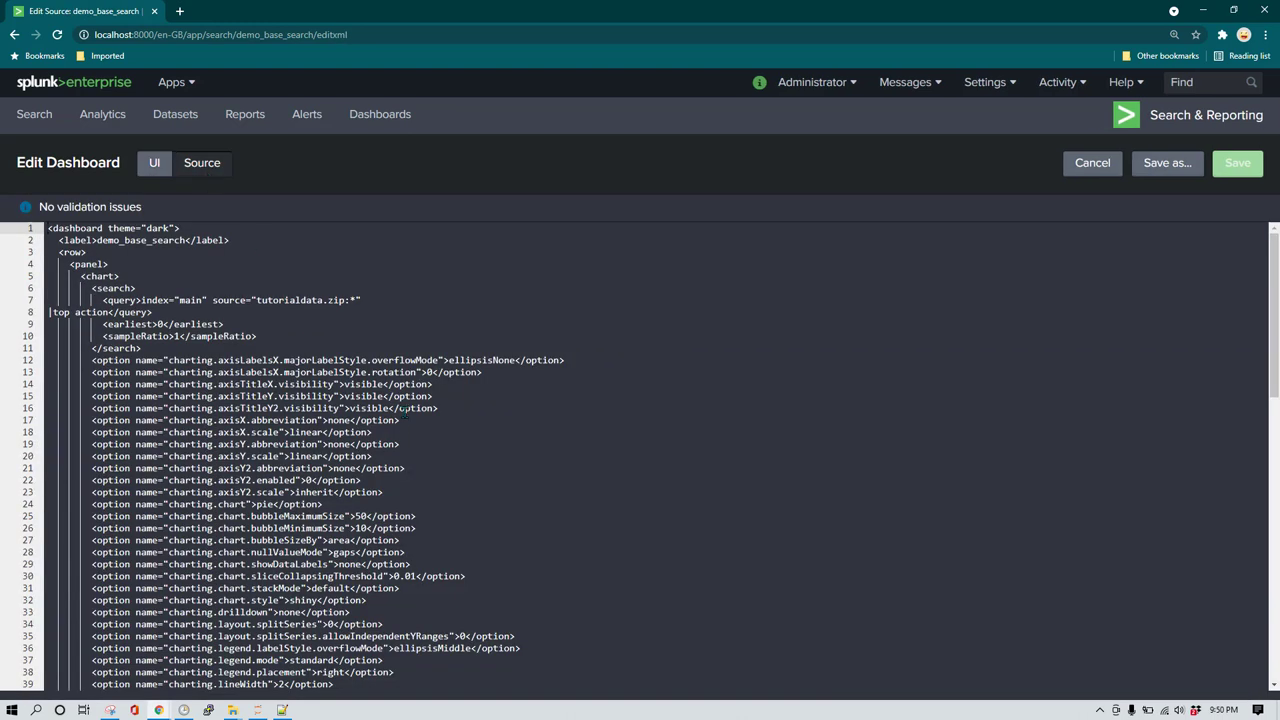
Compare the queries of the action, categoryId and productId panels in the source to identify their common index and source filter.
{"action": "scroll", "coordinate": [396, 327], "scroll_direction": "down", "scroll_amount": 8}
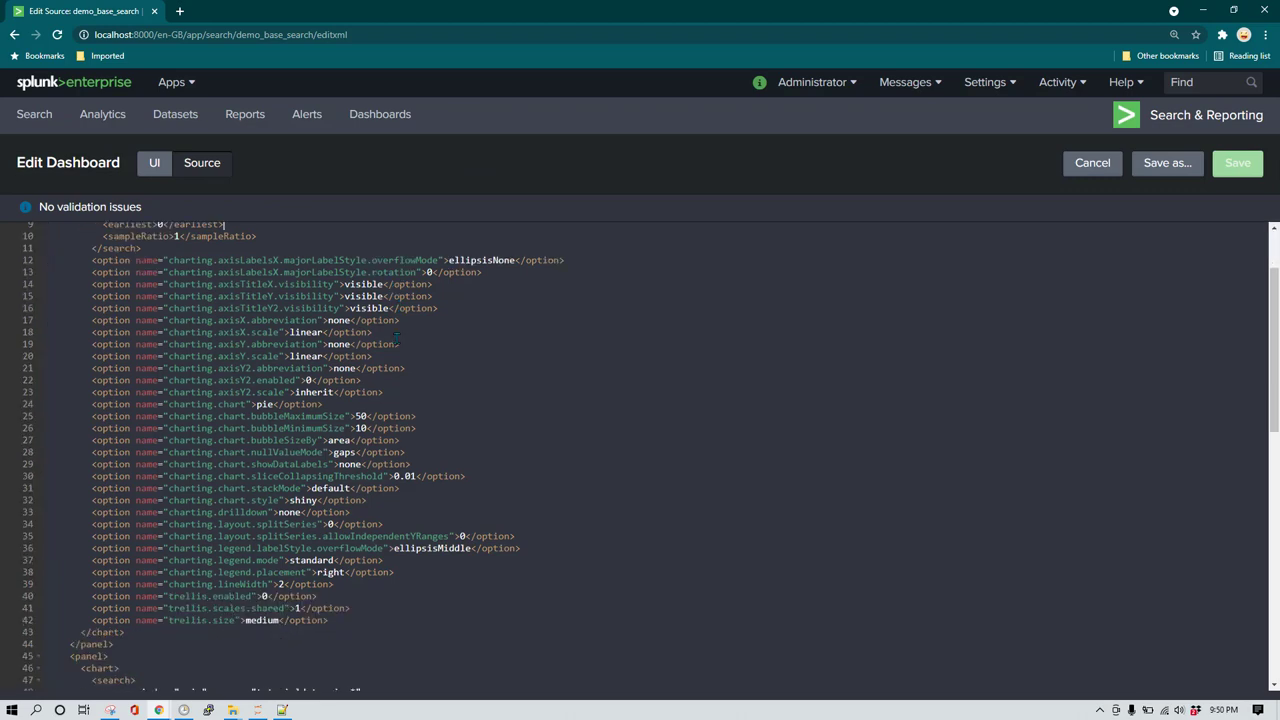
{"action": "scroll", "coordinate": [422, 443], "scroll_direction": "up", "scroll_amount": 8}
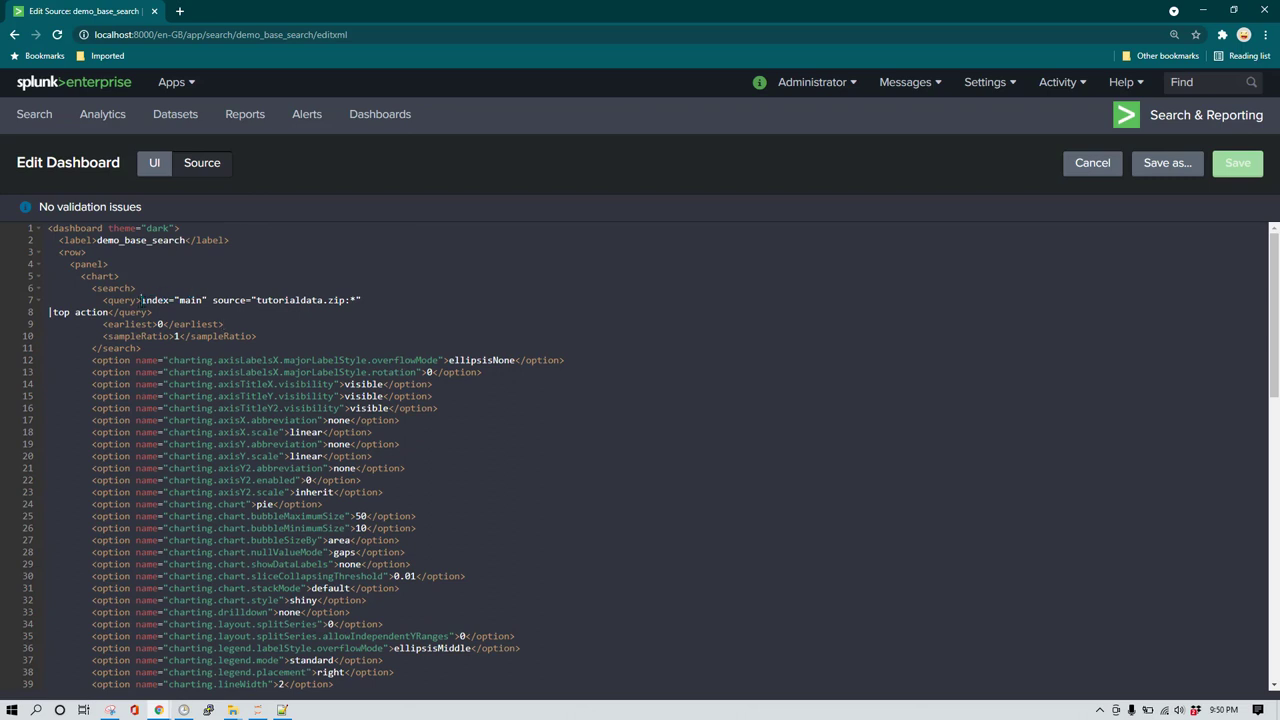
{"action": "left_click_drag", "start_coordinate": [141, 300], "coordinate": [116, 313]}
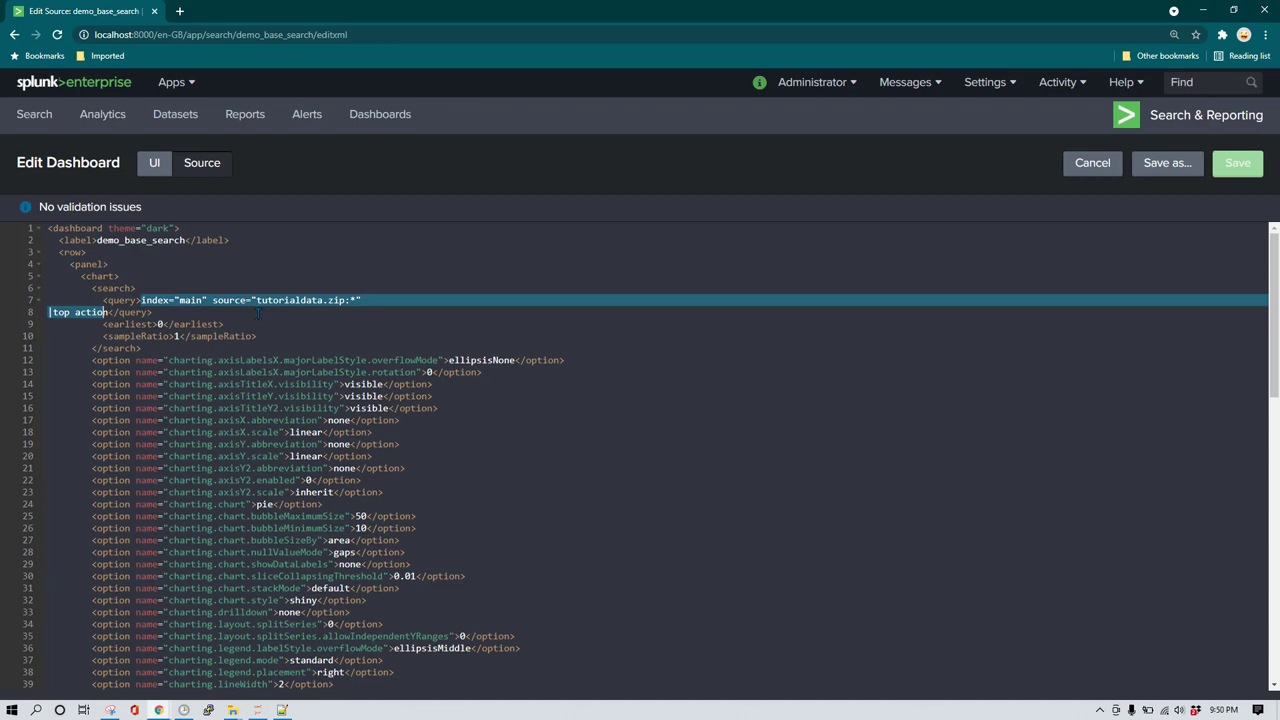
{"action": "scroll", "coordinate": [283, 357], "scroll_direction": "down", "scroll_amount": 4}
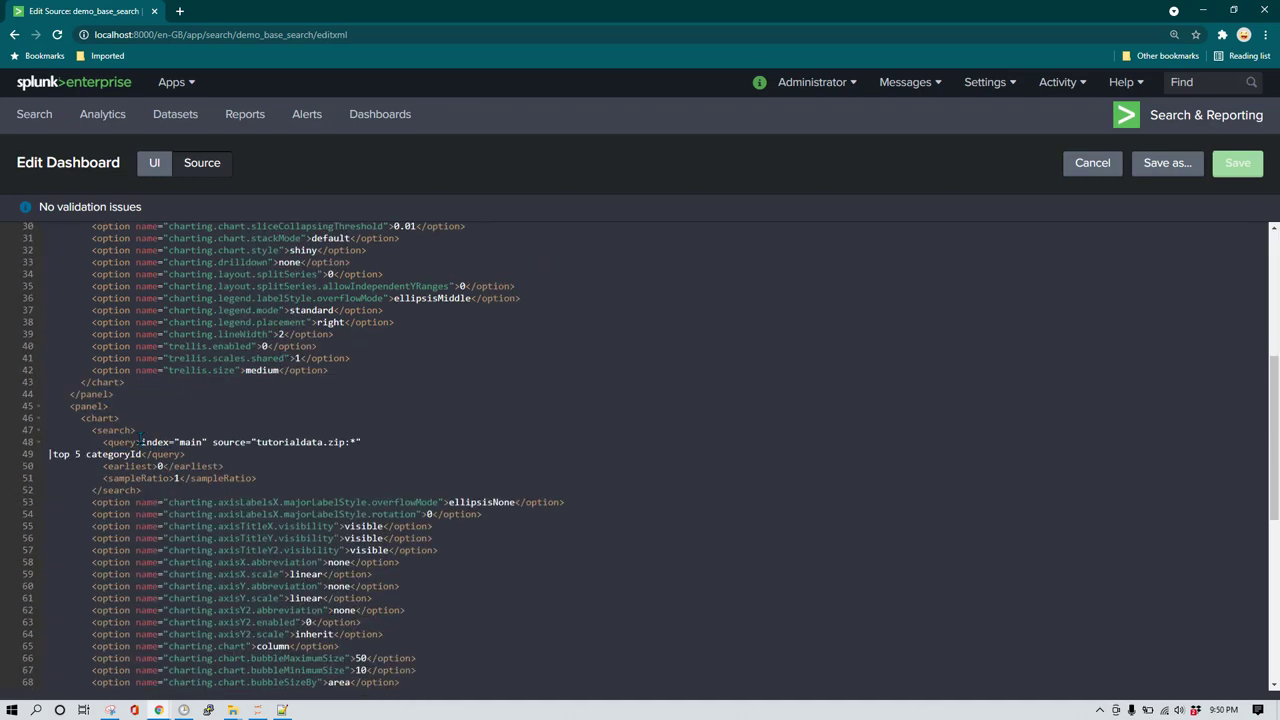
{"action": "left_click_drag", "start_coordinate": [141, 442], "coordinate": [158, 466]}
{"action": "left_click", "coordinate": [347, 450]}
{"action": "scroll", "coordinate": [108, 528], "scroll_direction": "down", "scroll_amount": 5}
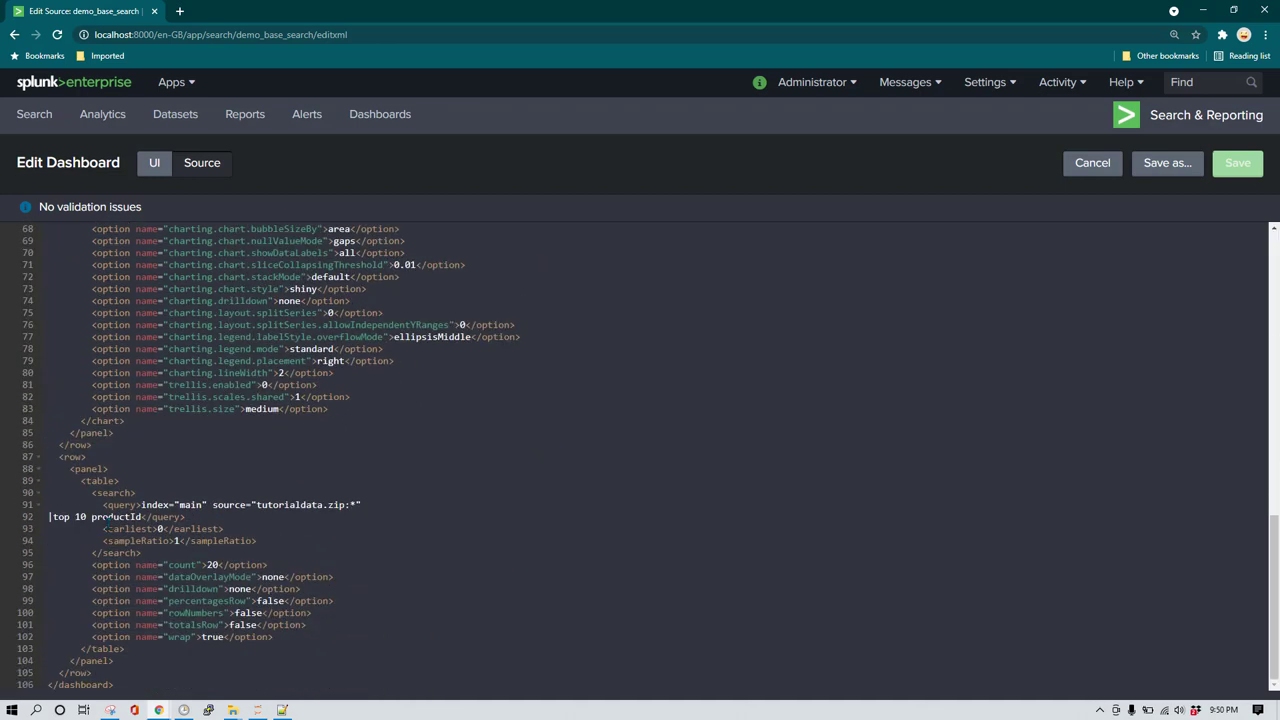
{"action": "left_click_drag", "start_coordinate": [140, 505], "coordinate": [148, 517]}
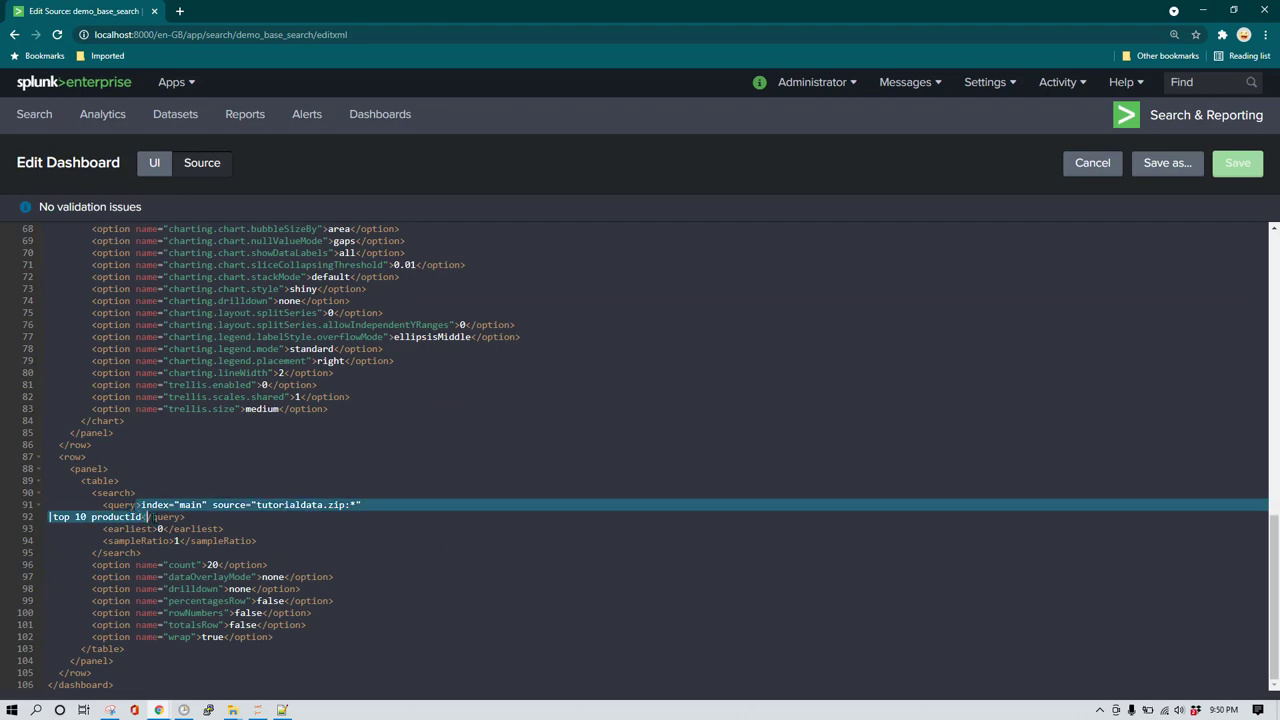
{"action": "left_click", "coordinate": [360, 505]}
{"action": "scroll", "coordinate": [355, 498], "scroll_direction": "up", "scroll_amount": 10}
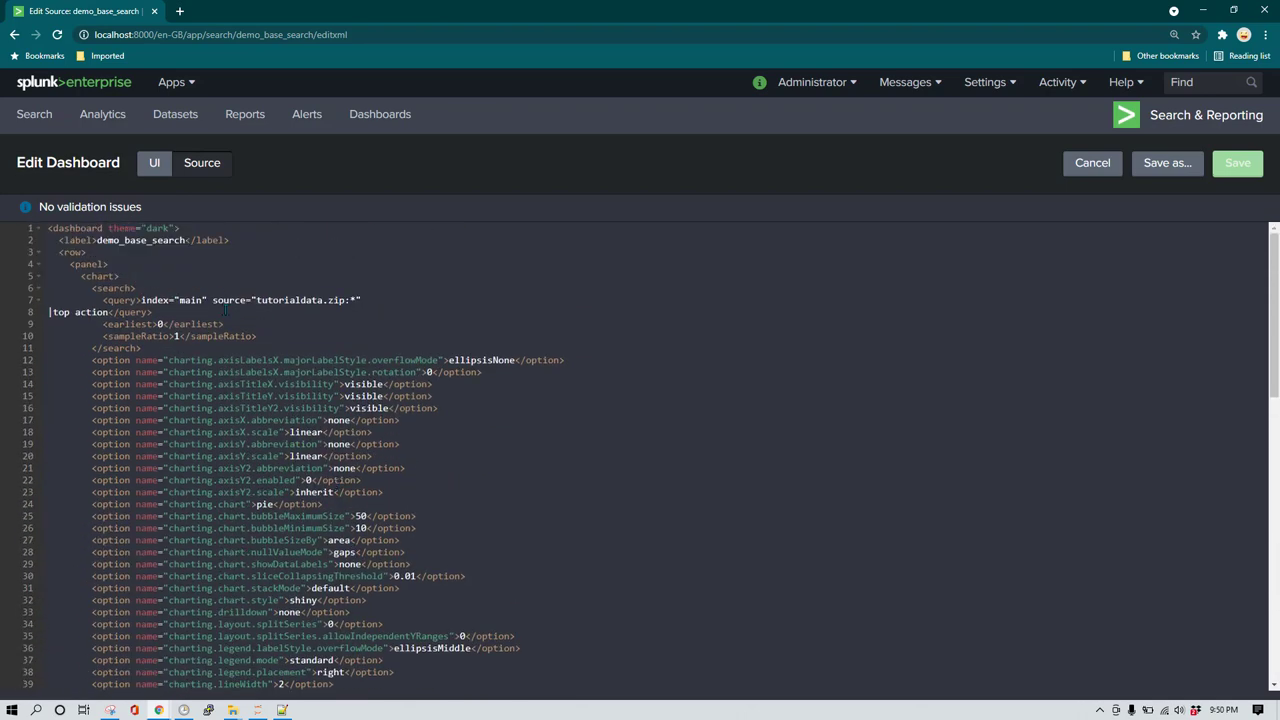
{"action": "left_click_drag", "start_coordinate": [140, 300], "coordinate": [376, 298]}
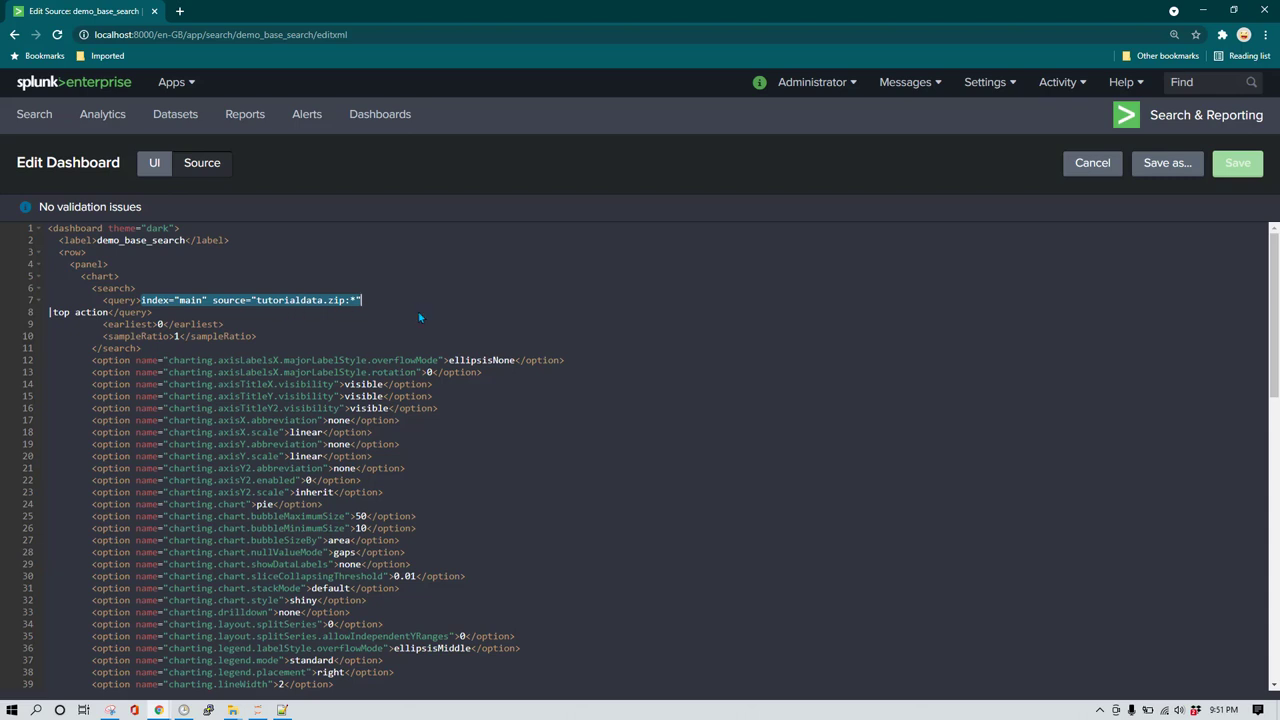
Insert four blank lines between the opening dashboard tag and the label line.
{"action": "left_click", "coordinate": [268, 226]}
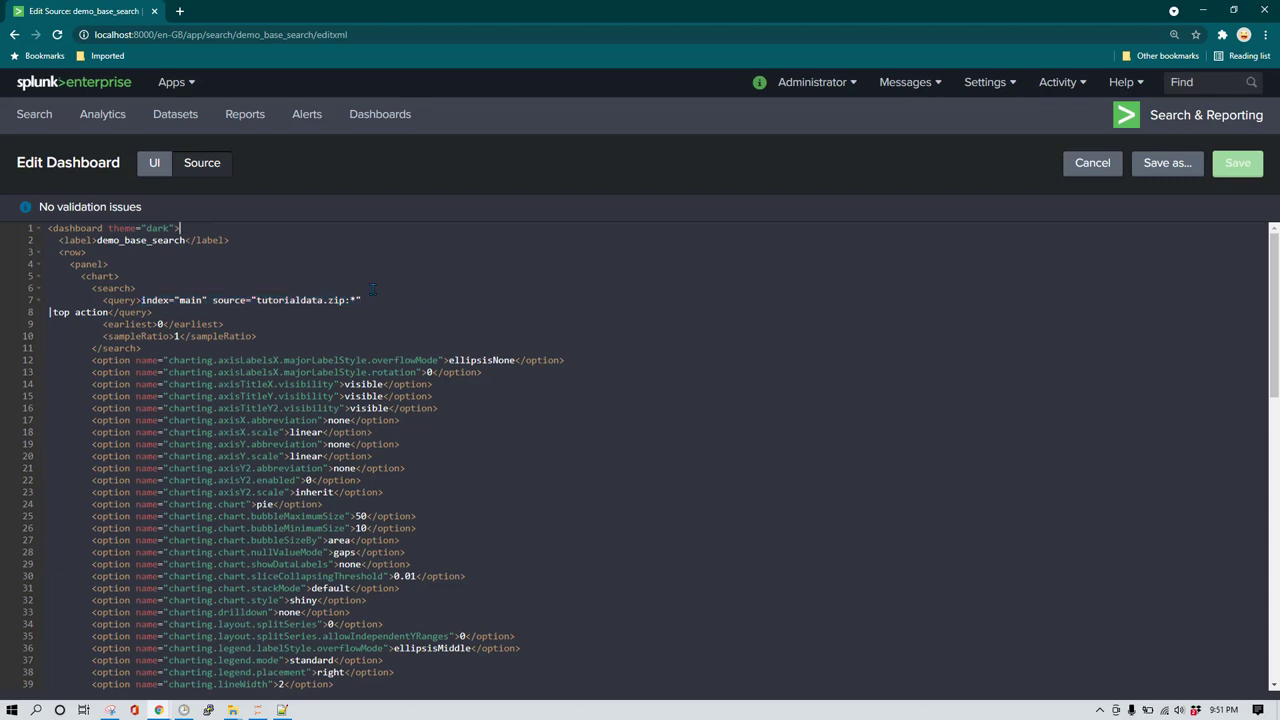
{"action": "key", "text": "Return"}
{"action": "key", "text": "Return"}
{"action": "key", "text": "Return"}
{"action": "key", "text": "Up"}
{"action": "key", "text": "Up"}
{"action": "key", "text": "Up"}
{"action": "key", "text": "End"}
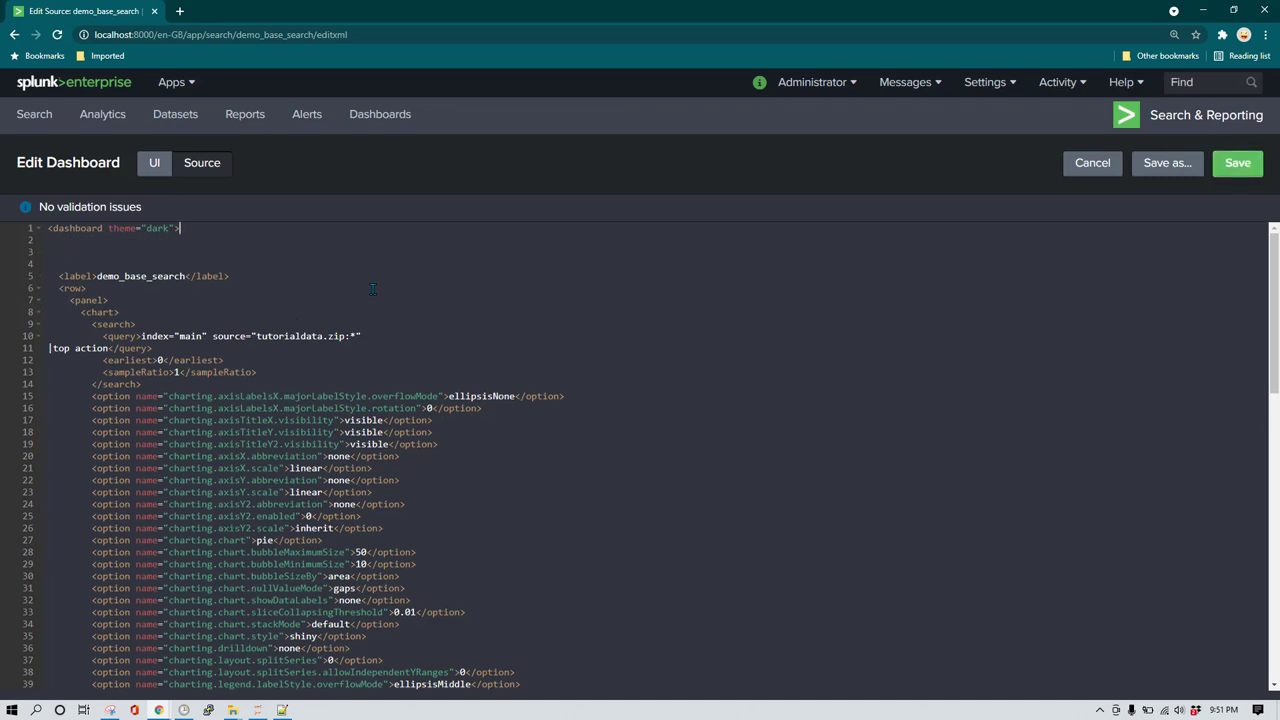
{"action": "key", "text": "Return"}
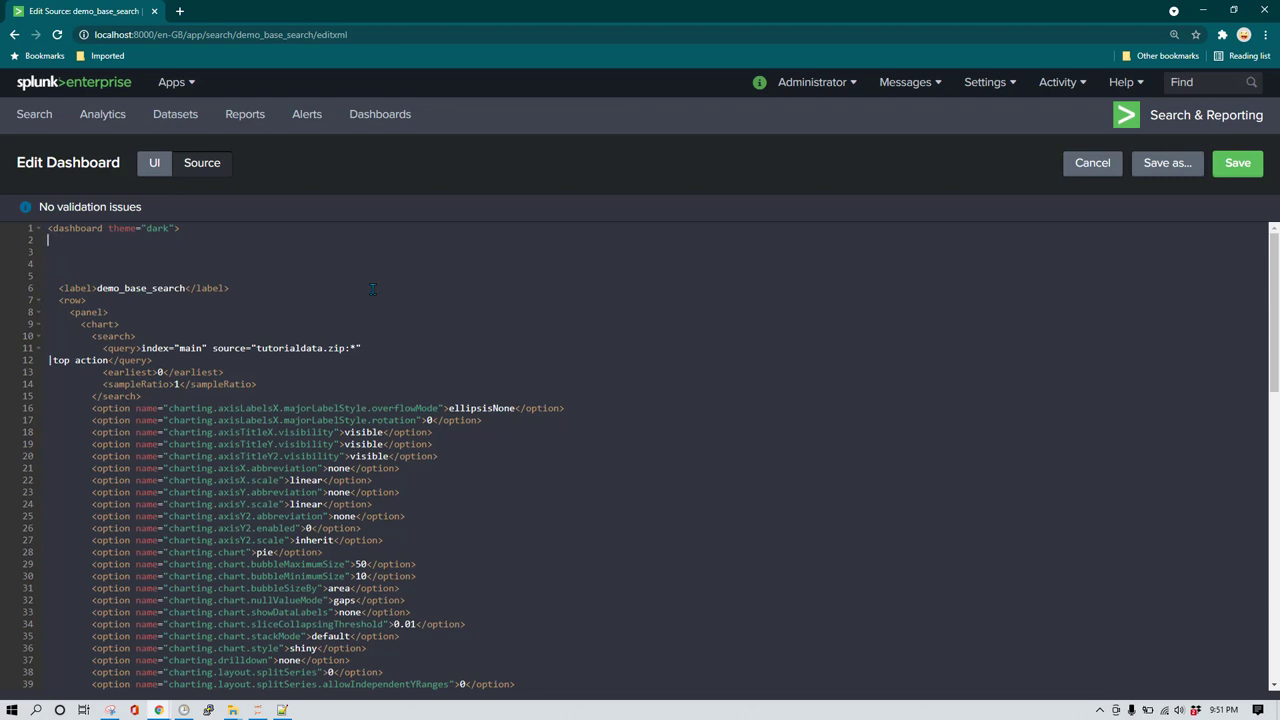
Copy the pie chart's entire search block and paste it above the dashboard label, beneath the opening dashboard tag.
{"action": "key", "text": "Down"}
{"action": "key", "text": "Down"}
{"action": "key", "text": "Down"}
{"action": "key", "text": "Down"}
{"action": "key", "text": "Down"}
{"action": "key", "text": "Down"}
{"action": "key", "text": "Down"}
{"action": "key", "text": "Down"}
{"action": "key", "text": "Down"}
{"action": "key", "text": "Down"}
{"action": "key", "text": "Down"}
{"action": "key", "text": "Up"}
{"action": "key", "text": "Up"}
{"action": "key", "text": "Up"}
{"action": "key", "text": "shift+End"}
{"action": "key", "text": "shift+Down"}
{"action": "key", "text": "shift+Down"}
{"action": "key", "text": "shift+Down"}
{"action": "key", "text": "shift+Down"}
{"action": "key", "text": "shift+Down"}
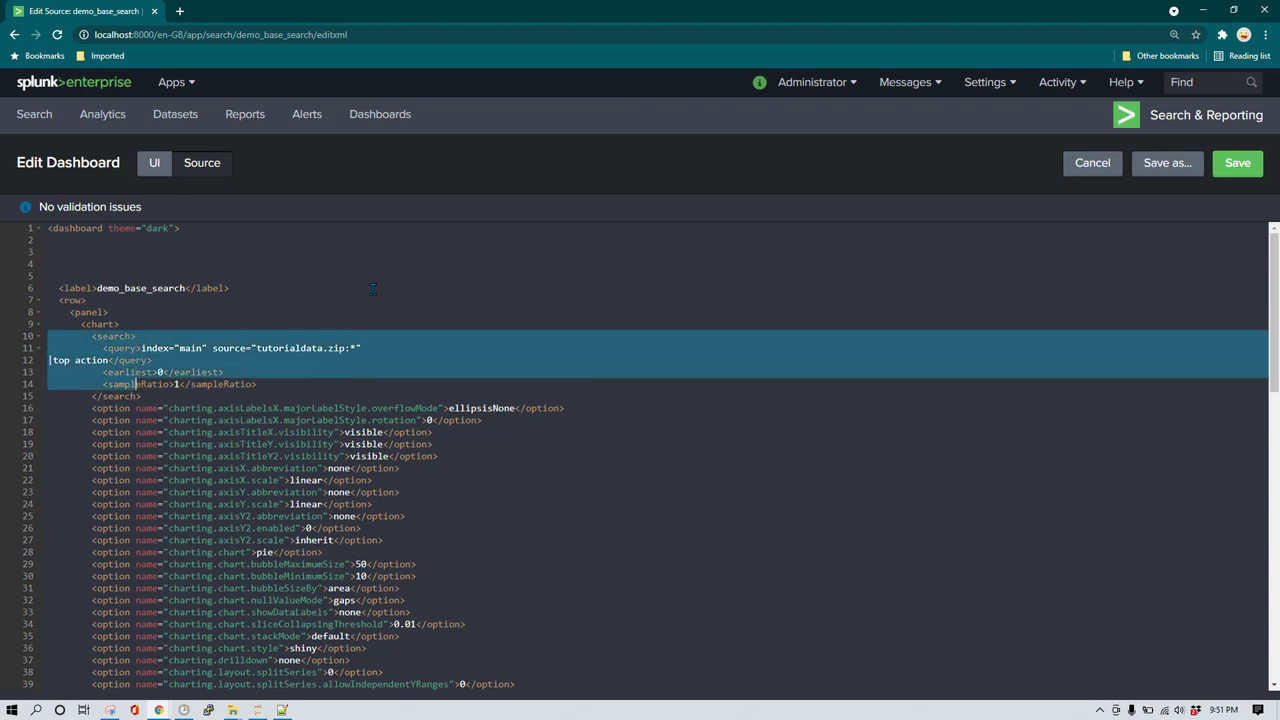
{"action": "key", "text": "shift+End"}
{"action": "key", "text": "ctrl+c"}
{"action": "key", "text": "ctrl+Home"}
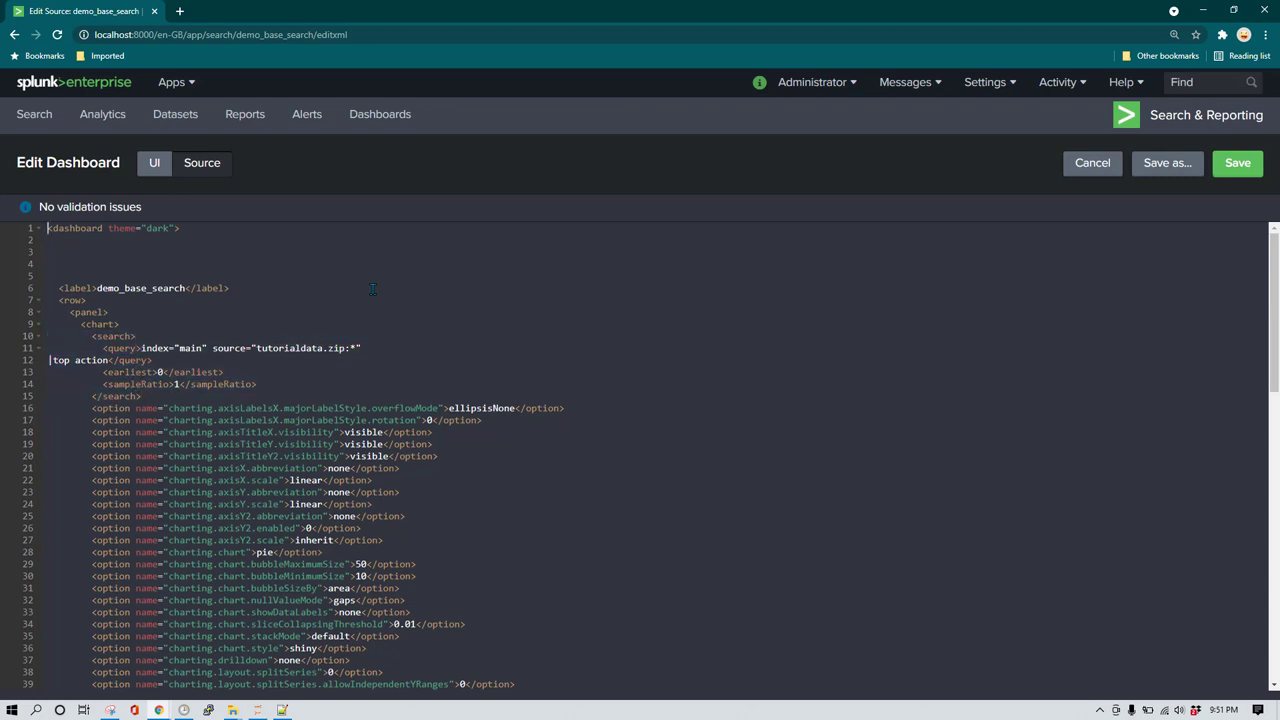
{"action": "key", "text": "Down"}
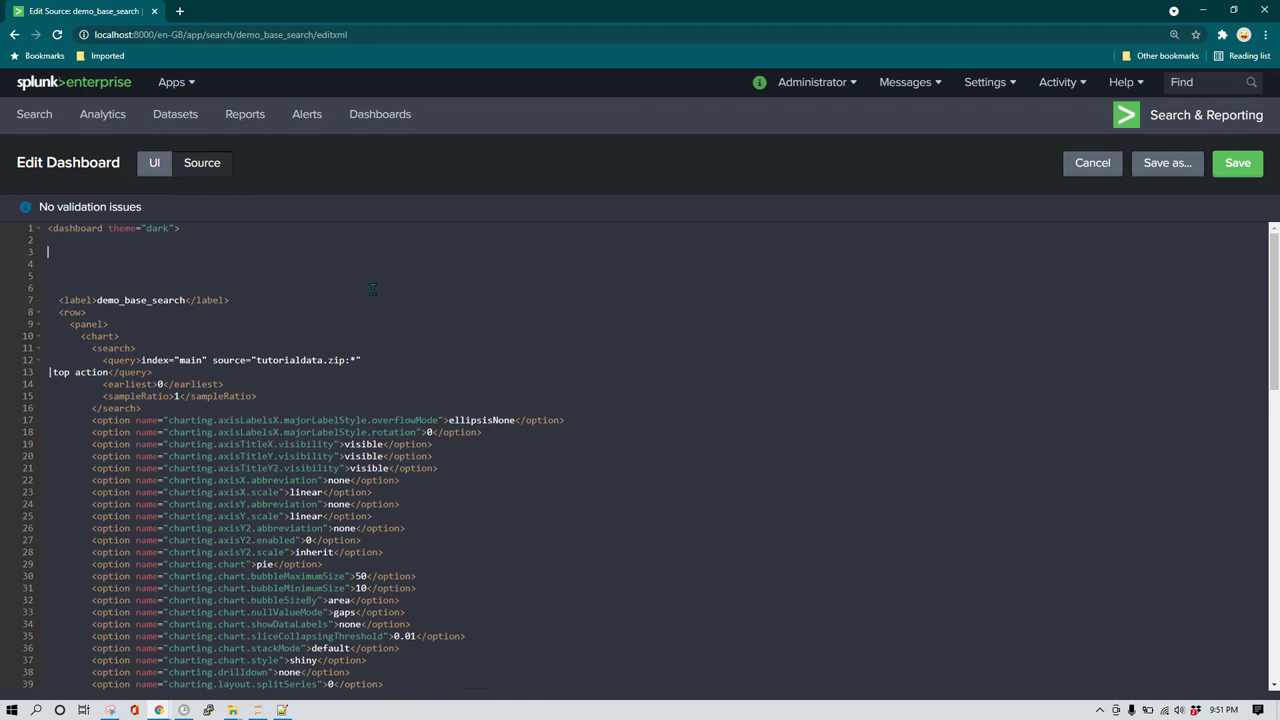
{"action": "key", "text": "ctrl+v"}
{"action": "key", "text": "Up"}
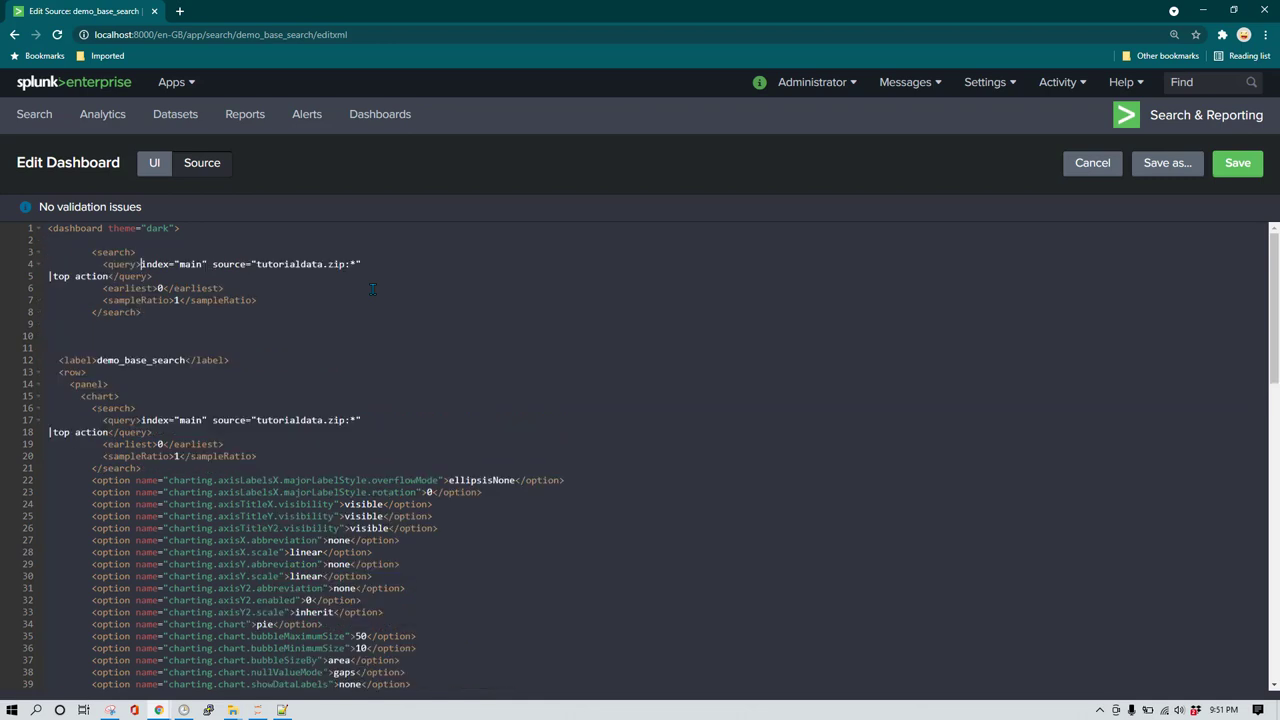
Add the attribute id="base_search" to the copied search tag above the dashboard label.
{"action": "key", "text": "Up"}
{"action": "type", "text": "id="}
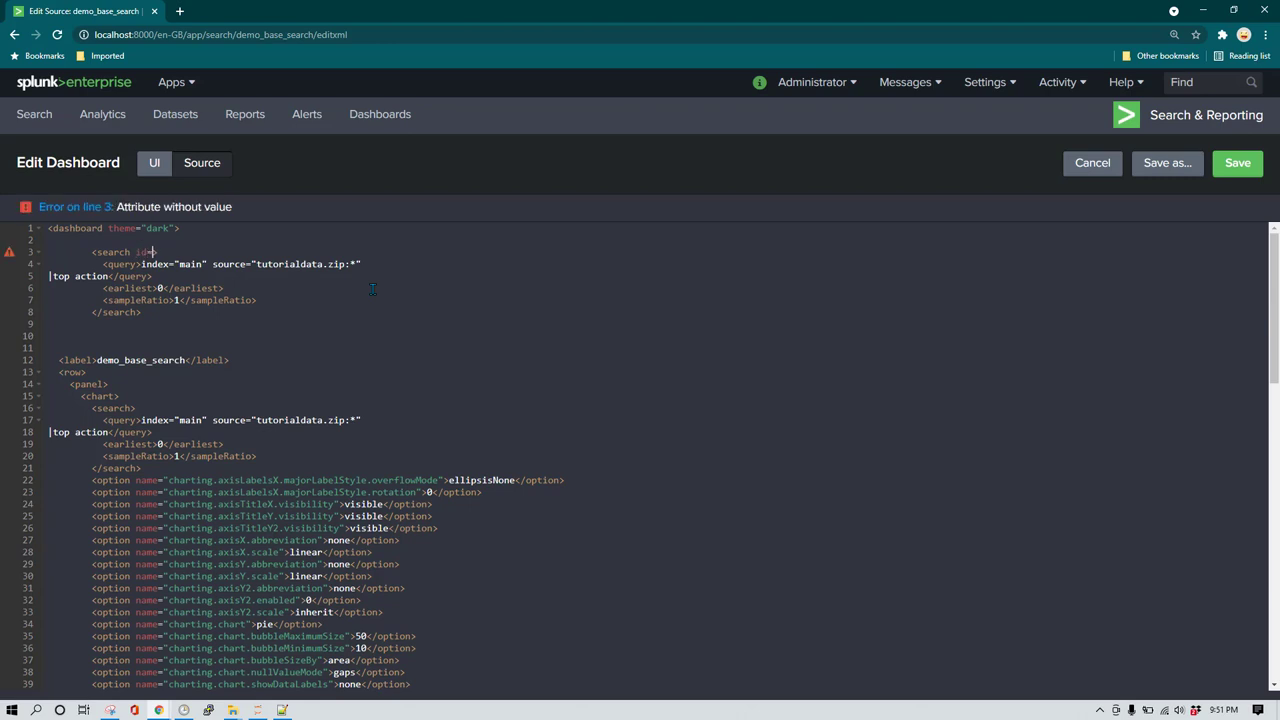
{"action": "type", "text": "\"base_searc"}
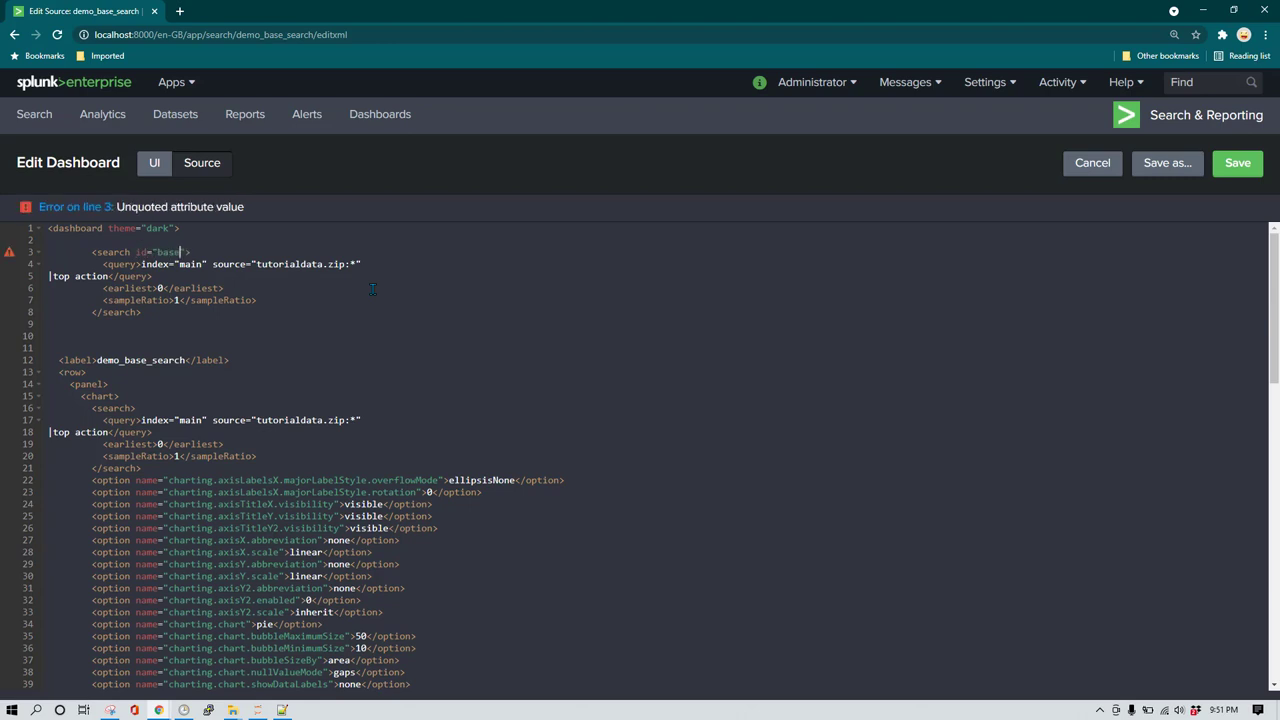
{"action": "type", "text": "h"}
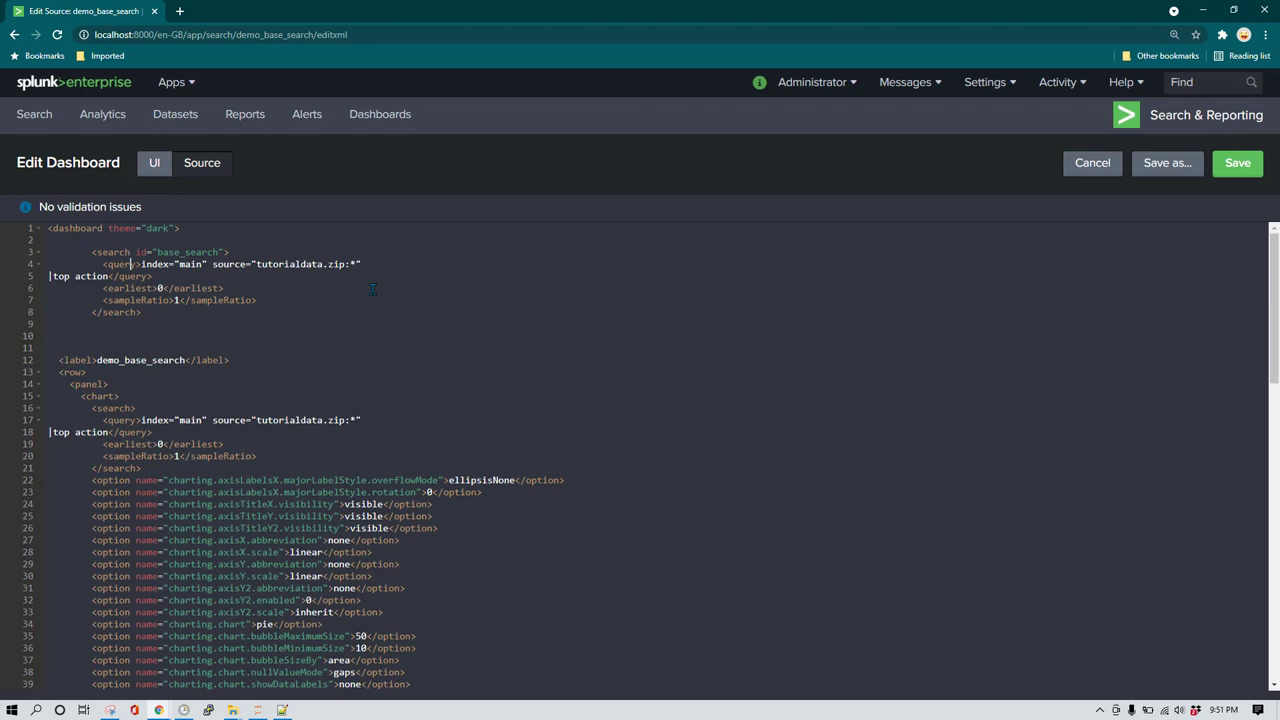
Remove "|top action" from the base_search query, keeping only index="main" source="tutorialdata.zip:*".
{"action": "key", "text": "Down"}
{"action": "key", "text": "shift+Home"}
{"action": "key", "text": "BackSpace"}
{"action": "key", "text": "Tab"}
{"action": "key", "text": "Tab"}
{"action": "key", "text": "Tab"}
{"action": "key", "text": "Tab"}
{"action": "key", "text": "Up"}
{"action": "key", "text": "ctrl+shift+Left"}
{"action": "key", "text": "ctrl+shift+Left"}
{"action": "key", "text": "ctrl+shift+Left"}
{"action": "key", "text": "ctrl+shift+Left"}
{"action": "key", "text": "ctrl+shift+Left"}
{"action": "key", "text": "ctrl+shift+Left"}
{"action": "key", "text": "ctrl+shift+Left"}
{"action": "key", "text": "ctrl+shift+Left"}
{"action": "key", "text": "ctrl+shift+Left"}
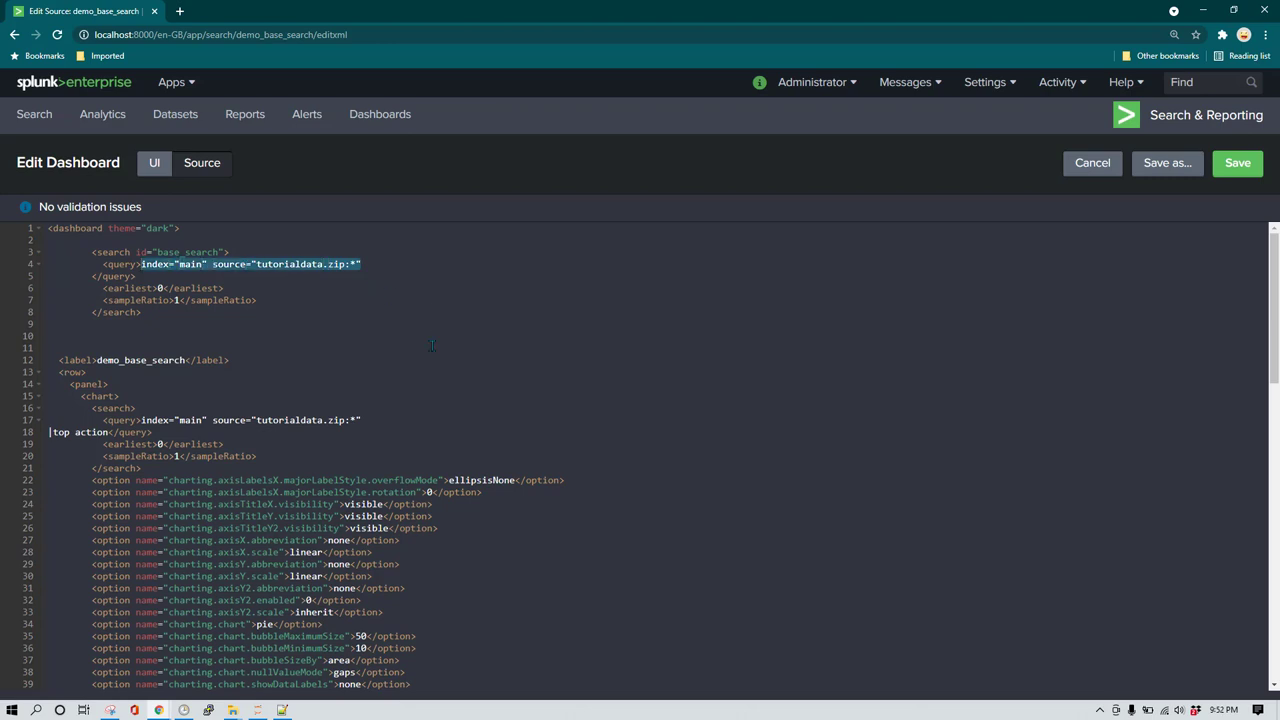
Remove the index and source filter from the pie chart's query and add base="base_search" to its search tag.
{"action": "key", "text": "Down"}
{"action": "key", "text": "Down"}
{"action": "key", "text": "Down"}
{"action": "key", "text": "Down"}
{"action": "key", "text": "Down"}
{"action": "key", "text": "Down"}
{"action": "key", "text": "Down"}
{"action": "key", "text": "Down"}
{"action": "key", "text": "Down"}
{"action": "key", "text": "Down"}
{"action": "key", "text": "Down"}
{"action": "key", "text": "Down"}
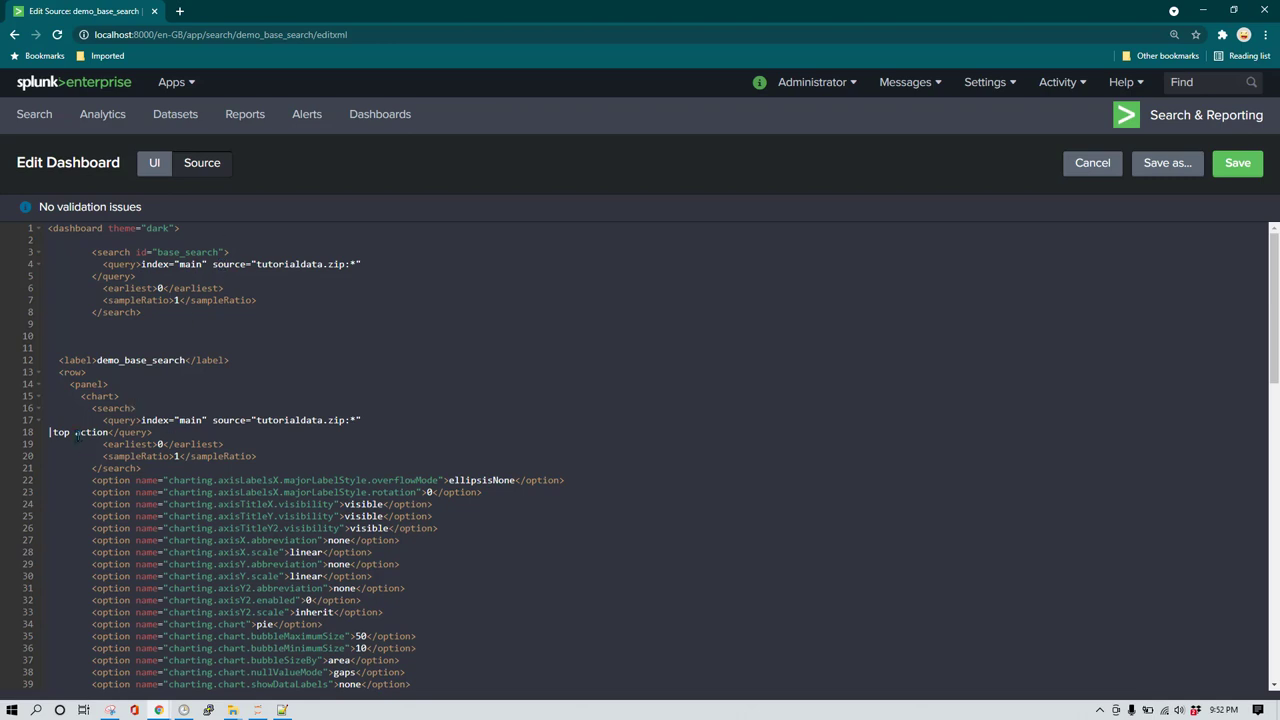
{"action": "left_click", "coordinate": [143, 420]}
{"action": "key", "text": "shift+End"}
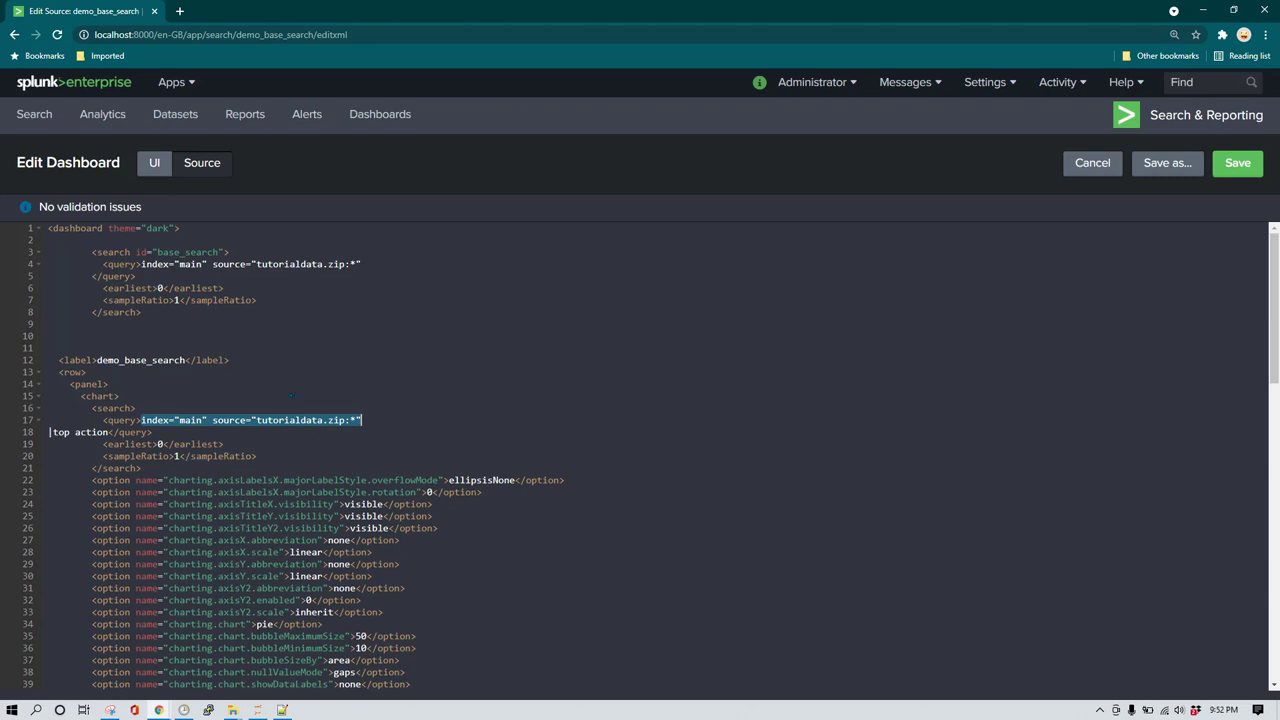
{"action": "key", "text": "ctrl+x"}
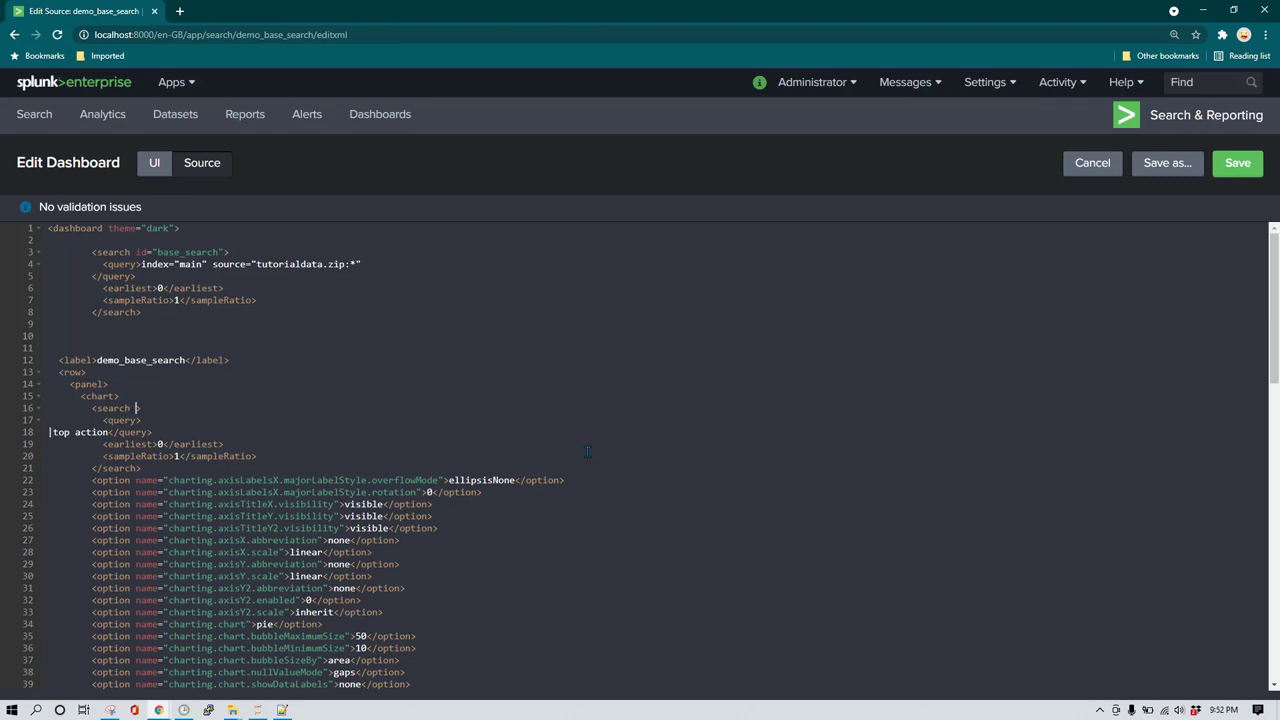
{"action": "type", "text": "base=\"base"}
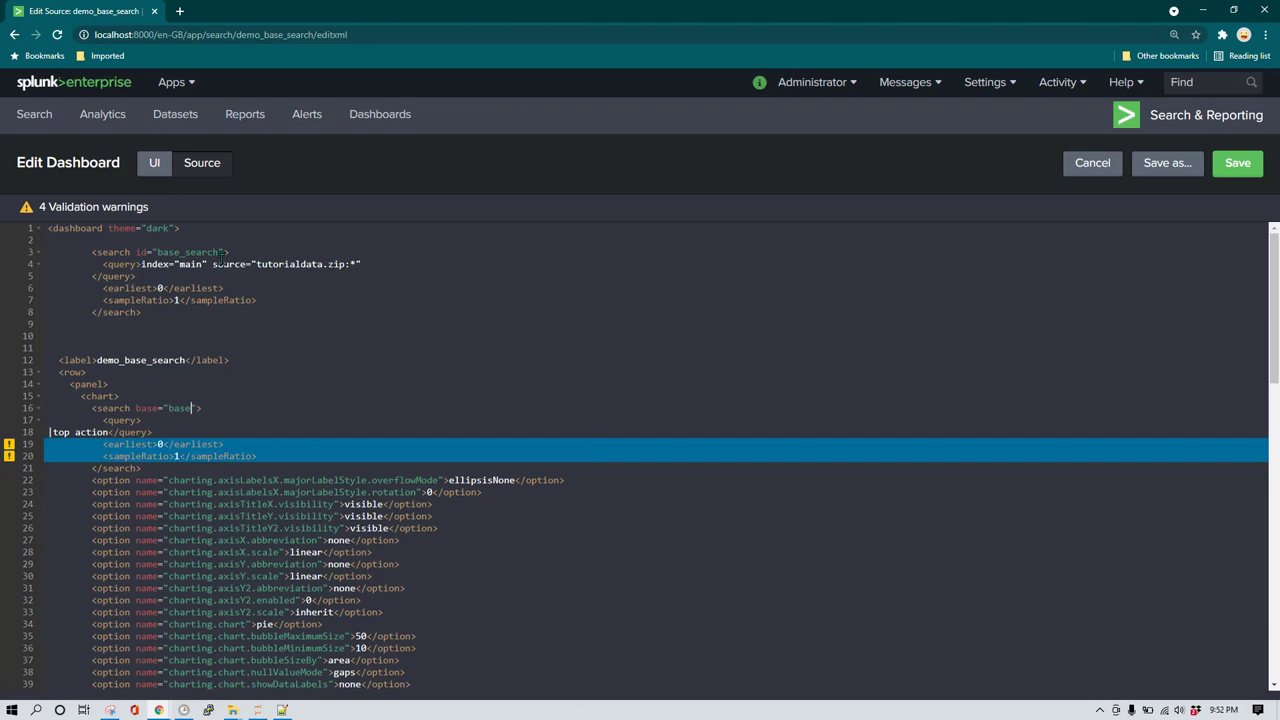
{"action": "type", "text": "_search"}
Delete the earliest and sampleRatio lines from the pie chart's search block.
{"action": "key", "text": "Down"}
{"action": "key", "text": "Down"}
{"action": "key", "text": "Down"}
{"action": "key", "text": "Down"}
{"action": "key", "text": "Down"}
{"action": "key", "text": "Down"}
{"action": "key", "text": "Down"}
{"action": "key", "text": "Down"}
{"action": "key", "text": "Down"}
{"action": "key", "text": "Down"}
{"action": "key", "text": "Down"}
{"action": "key", "text": "Down"}
{"action": "key", "text": "Down"}
{"action": "key", "text": "Down"}
{"action": "key", "text": "Down"}
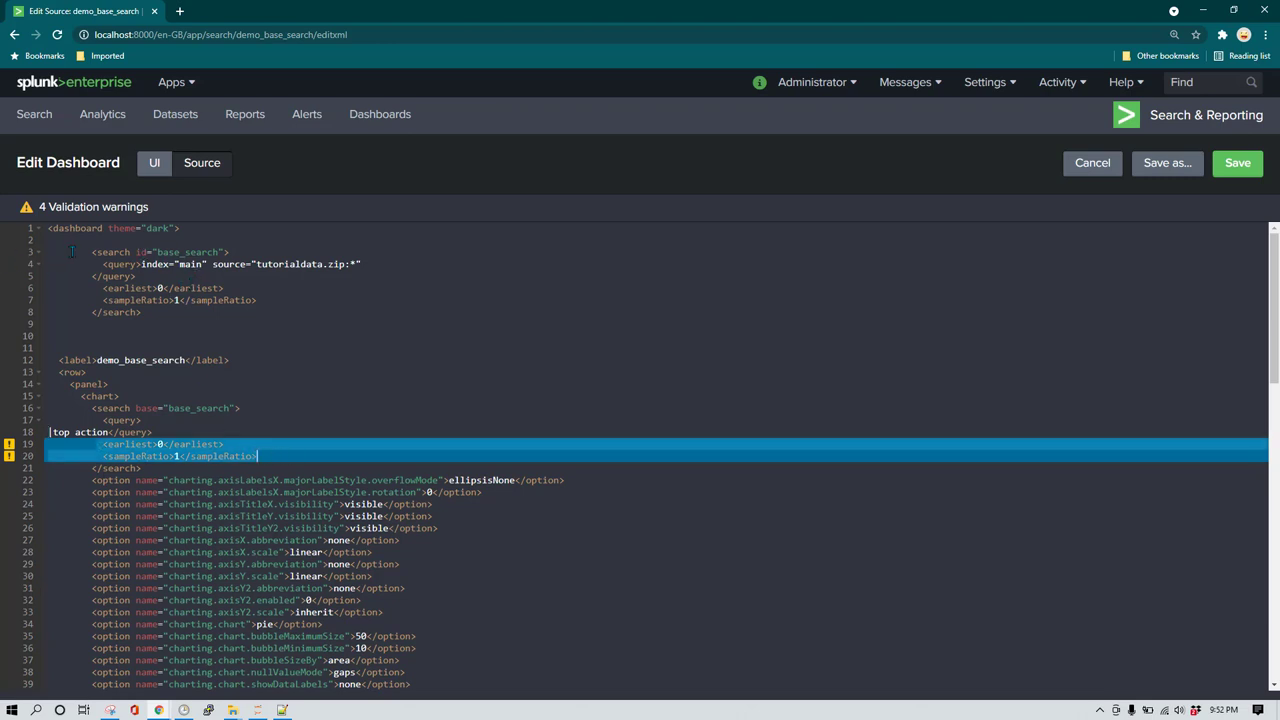
{"action": "left_click", "coordinate": [256, 310]}
{"action": "left_click_drag", "start_coordinate": [276, 305], "coordinate": [76, 290]}
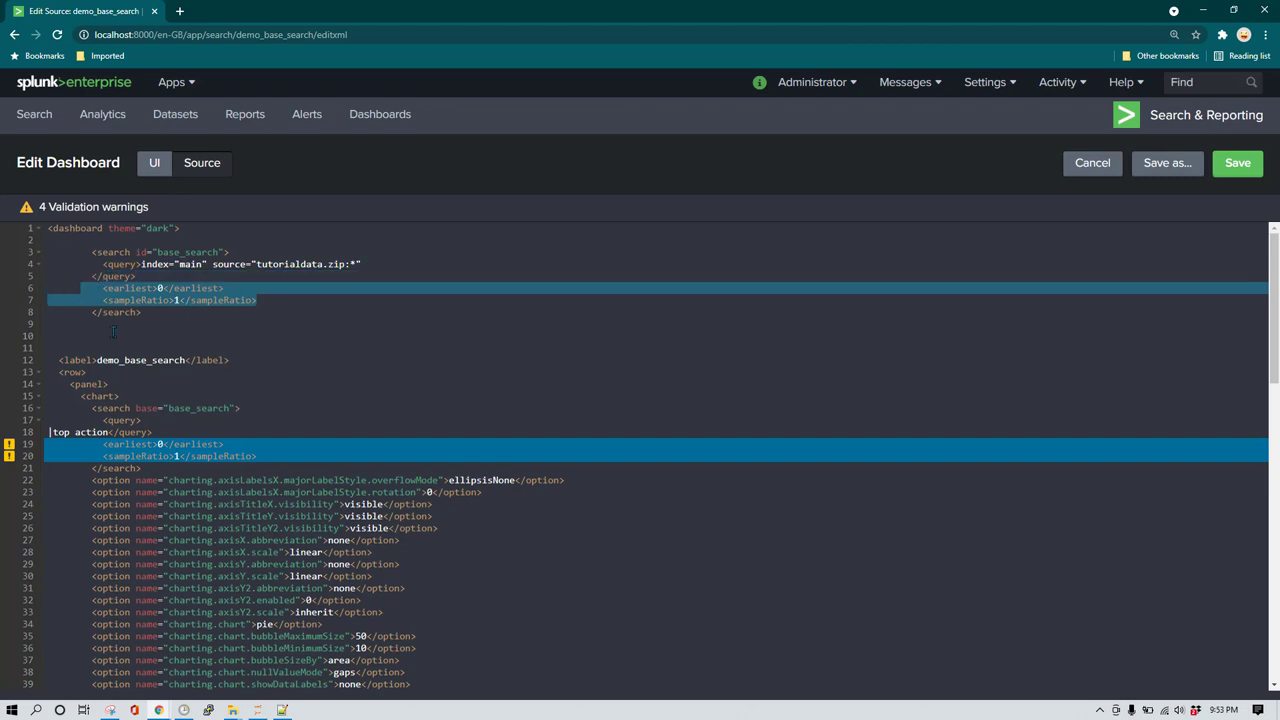
{"action": "left_click", "coordinate": [242, 443]}
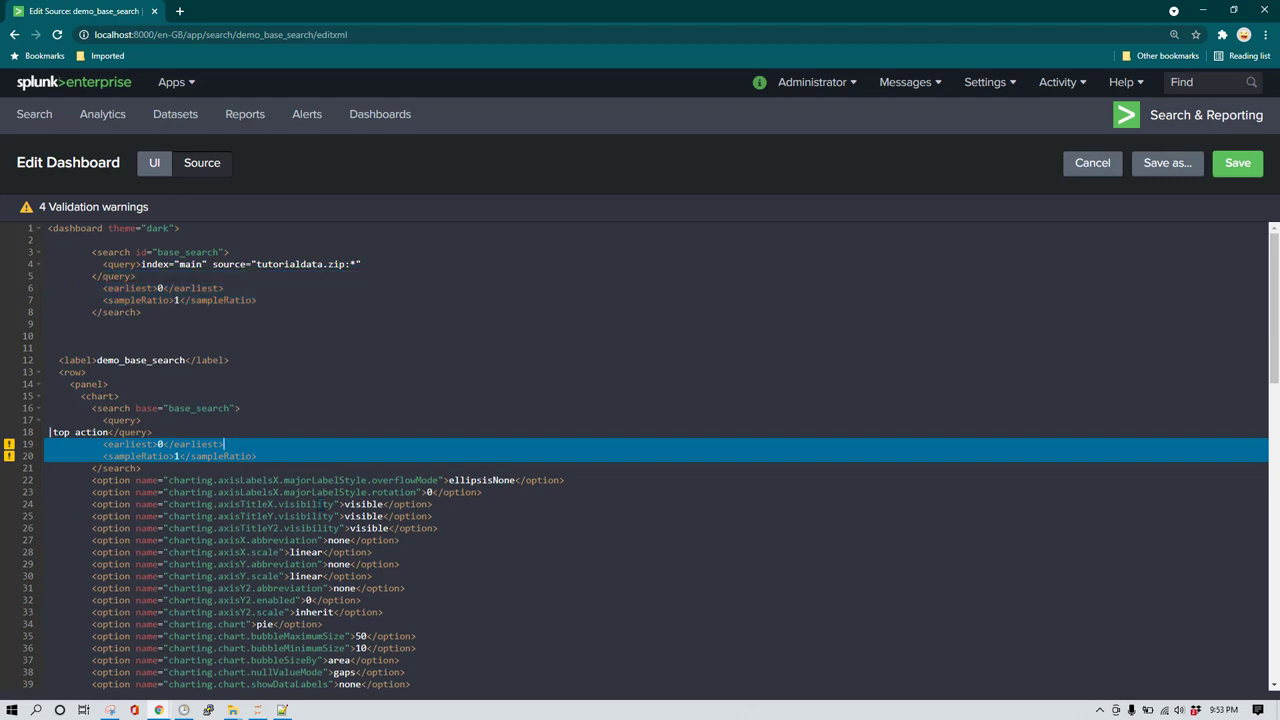
{"action": "left_click_drag", "start_coordinate": [102, 444], "coordinate": [258, 456]}
{"action": "key", "text": "BackSpace"}
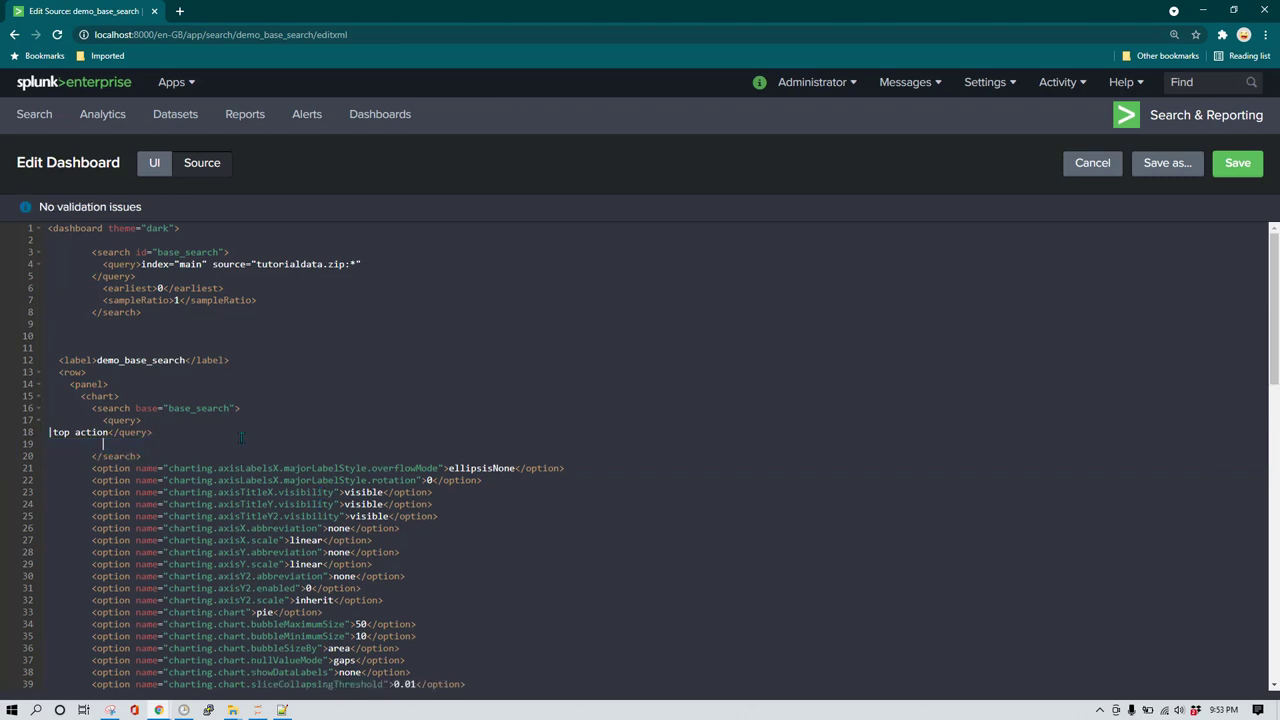
Remove the index and source filter from the categoryId column chart's query and add base="base_search" to its search tag.
{"action": "scroll", "coordinate": [196, 431], "scroll_direction": "down", "scroll_amount": 1}
{"action": "scroll", "coordinate": [230, 445], "scroll_direction": "up", "scroll_amount": 1}
{"action": "scroll", "coordinate": [270, 463], "scroll_direction": "down", "scroll_amount": 3}
{"action": "scroll", "coordinate": [270, 463], "scroll_direction": "down", "scroll_amount": 4}
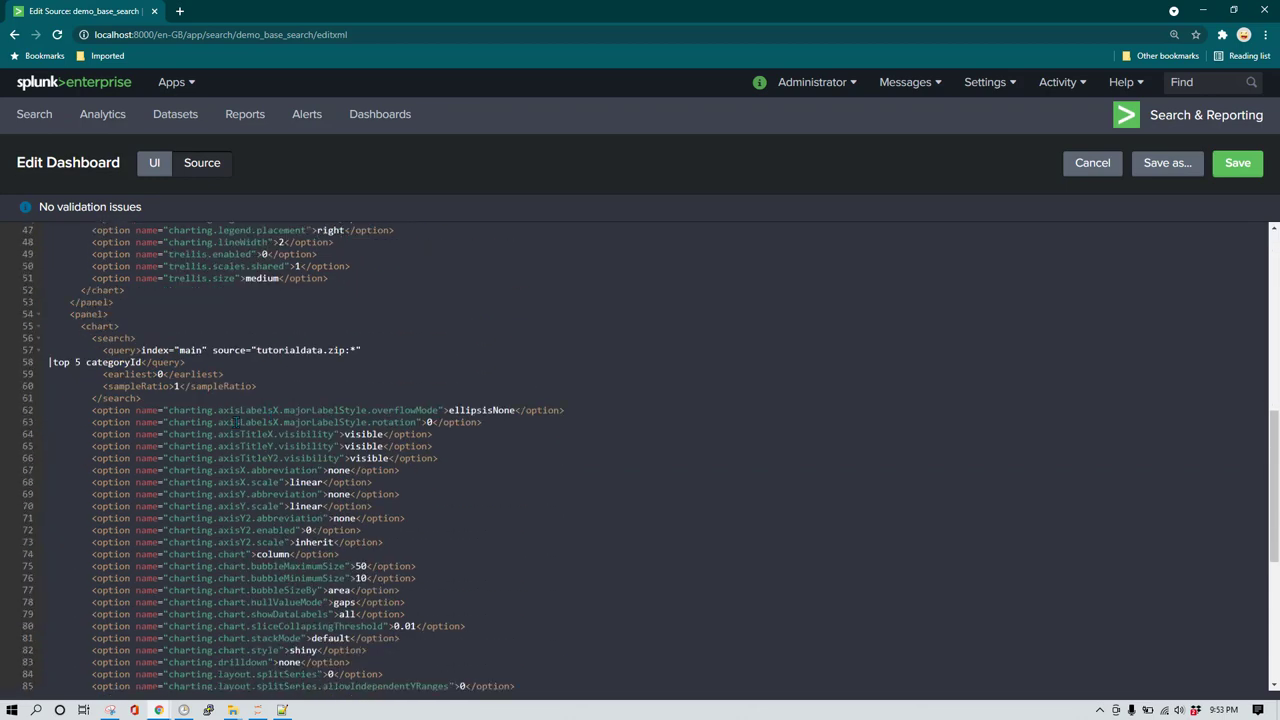
{"action": "left_click", "coordinate": [143, 350]}
{"action": "key", "text": "shift+End"}
{"action": "key", "text": "ctrl+x"}
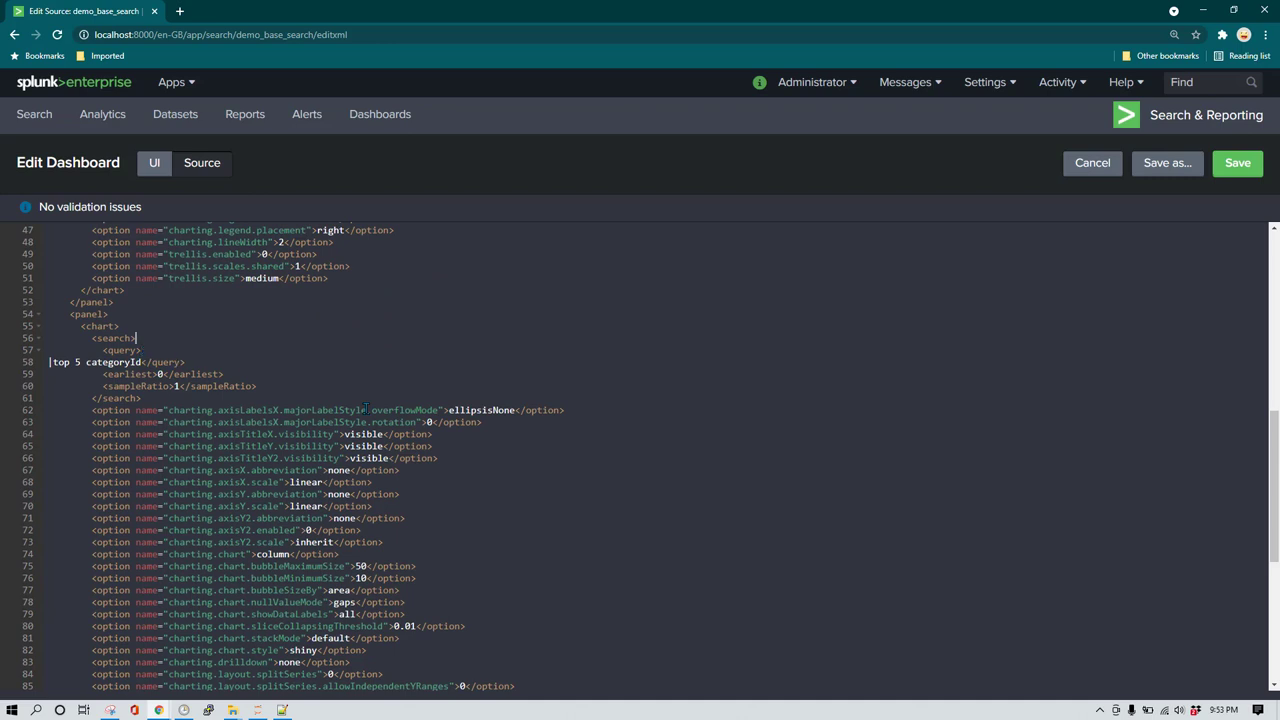
{"action": "type", "text": "base=\"ba"}
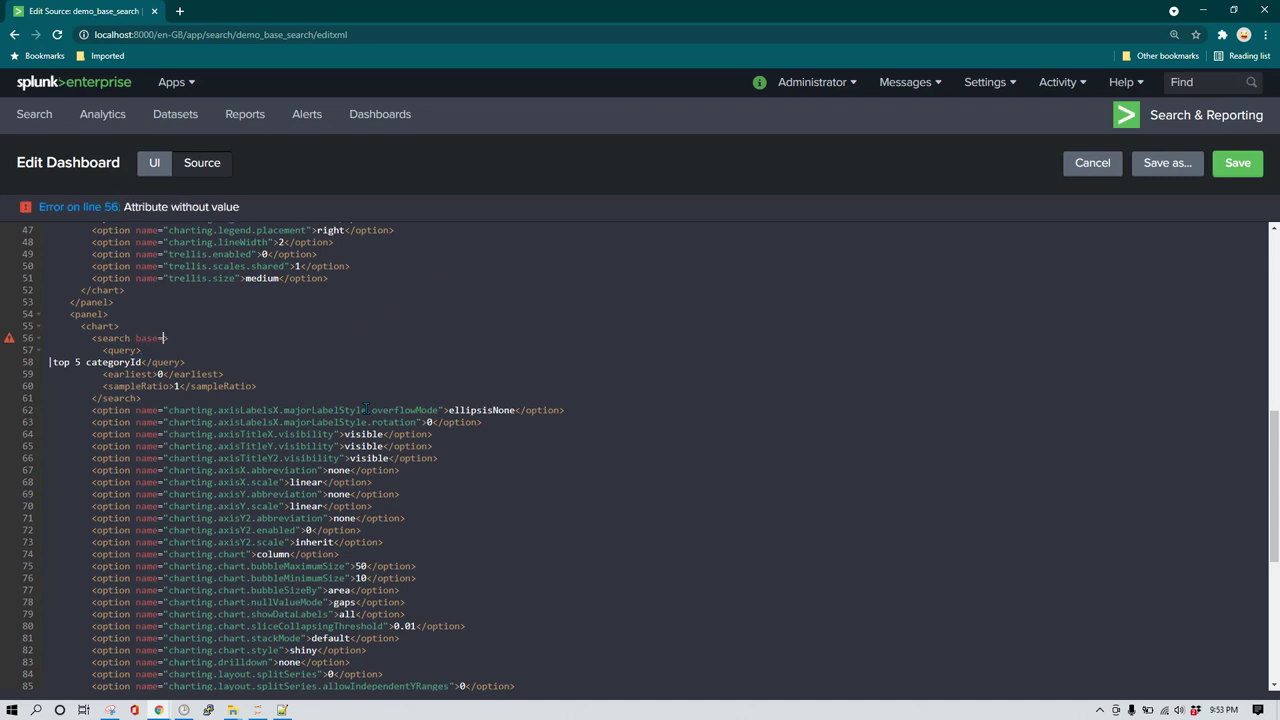
{"action": "type", "text": "se_search\">"}
Delete the earliest and sampleRatio lines from the categoryId column chart's search block.
{"action": "key", "text": "Down"}
{"action": "key", "text": "shift+End"}
{"action": "key", "text": "shift+Down"}
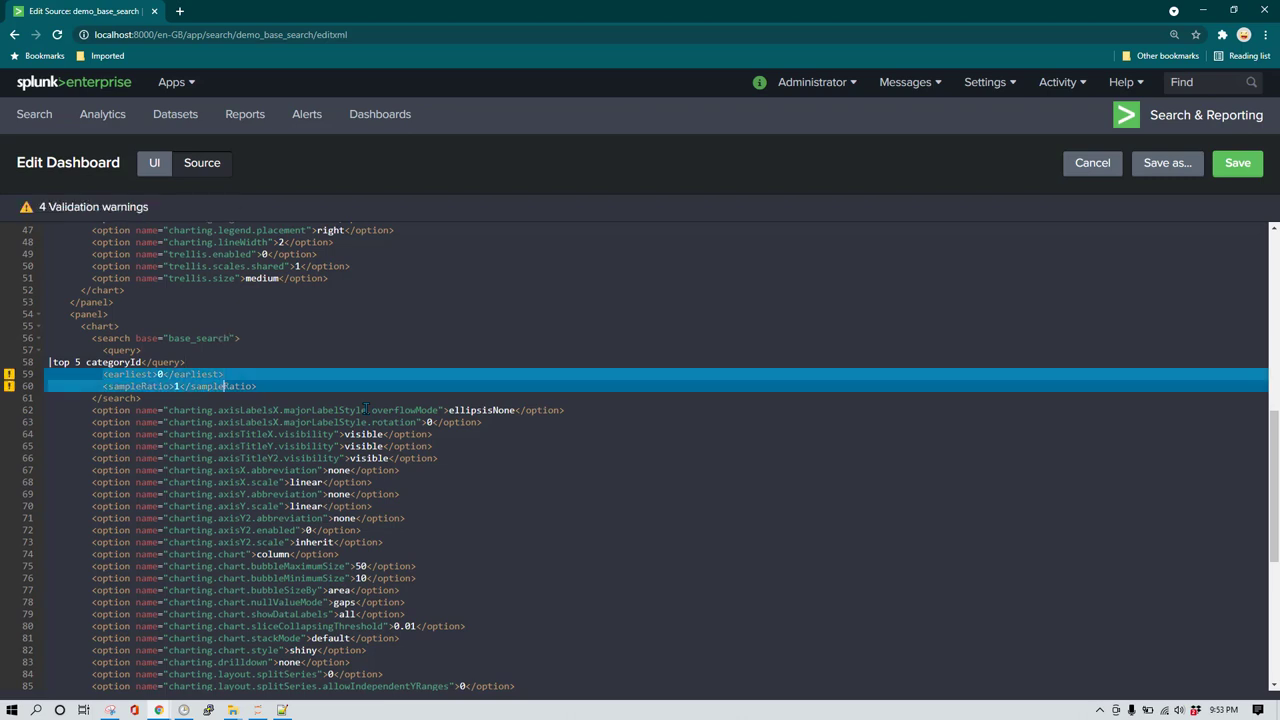
{"action": "key", "text": "shift+End"}
{"action": "key", "text": "Delete"}
Add the attribute base="base_search" to the search tag of the productId table panel.
{"action": "key", "text": "Down"}
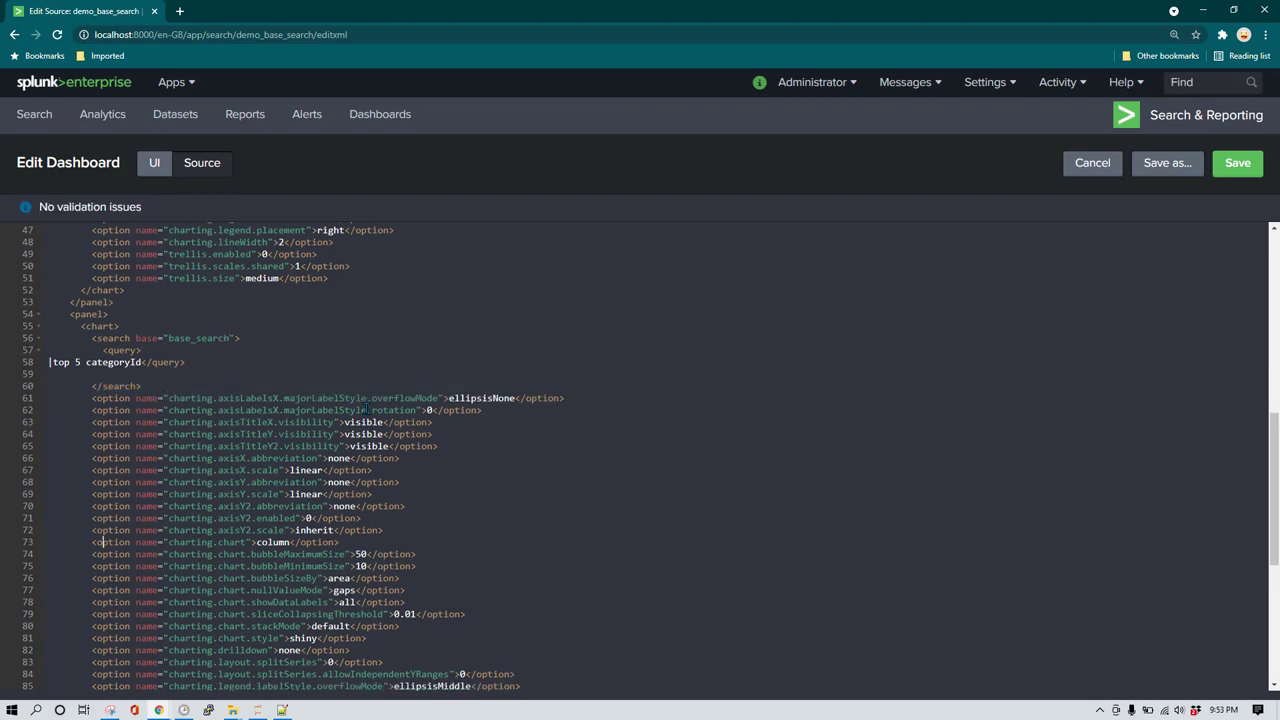
{"action": "key", "text": "Down"}
{"action": "key", "text": "Down"}
{"action": "key", "text": "Down"}
{"action": "key", "text": "Down"}
{"action": "key", "text": "Down"}
{"action": "key", "text": "Down"}
{"action": "key", "text": "Down"}
{"action": "key", "text": "Down"}
{"action": "key", "text": "Down"}
{"action": "key", "text": "Down"}
{"action": "key", "text": "Down"}
{"action": "key", "text": "Down"}
{"action": "key", "text": "Down"}
{"action": "key", "text": "Down"}
{"action": "key", "text": "Down"}
{"action": "key", "text": "Down"}
{"action": "key", "text": "Down"}
{"action": "key", "text": "Down"}
{"action": "key", "text": "Down"}
{"action": "key", "text": "Down"}
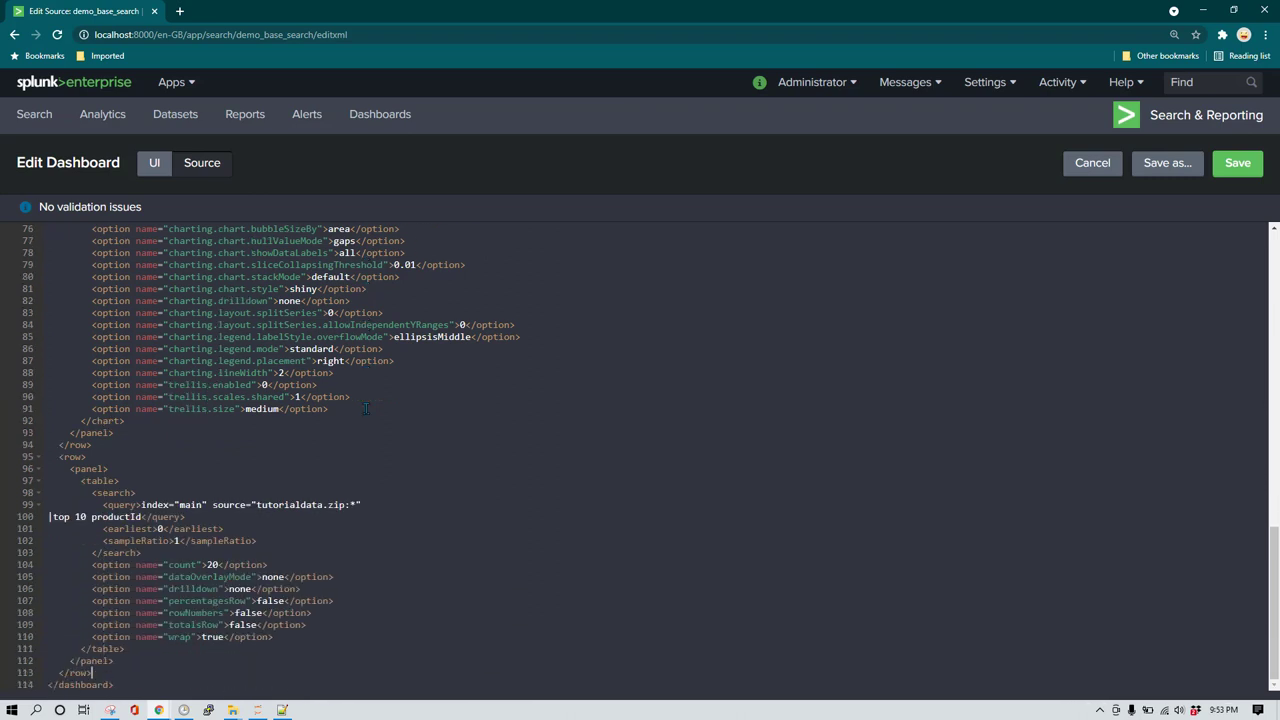
{"action": "key", "text": "Up"}
{"action": "key", "text": "Up"}
{"action": "key", "text": "Up"}
{"action": "key", "text": "Up"}
{"action": "key", "text": "Up"}
{"action": "key", "text": "Up"}
{"action": "key", "text": "Up"}
{"action": "key", "text": "Up"}
{"action": "key", "text": "Up"}
{"action": "key", "text": "Up"}
{"action": "key", "text": "Up"}
{"action": "key", "text": "Up"}
{"action": "key", "text": "Up"}
{"action": "key", "text": "Up"}
{"action": "key", "text": "Up"}
{"action": "type", "text": "base="}
{"action": "type", "text": "\"base_search"}
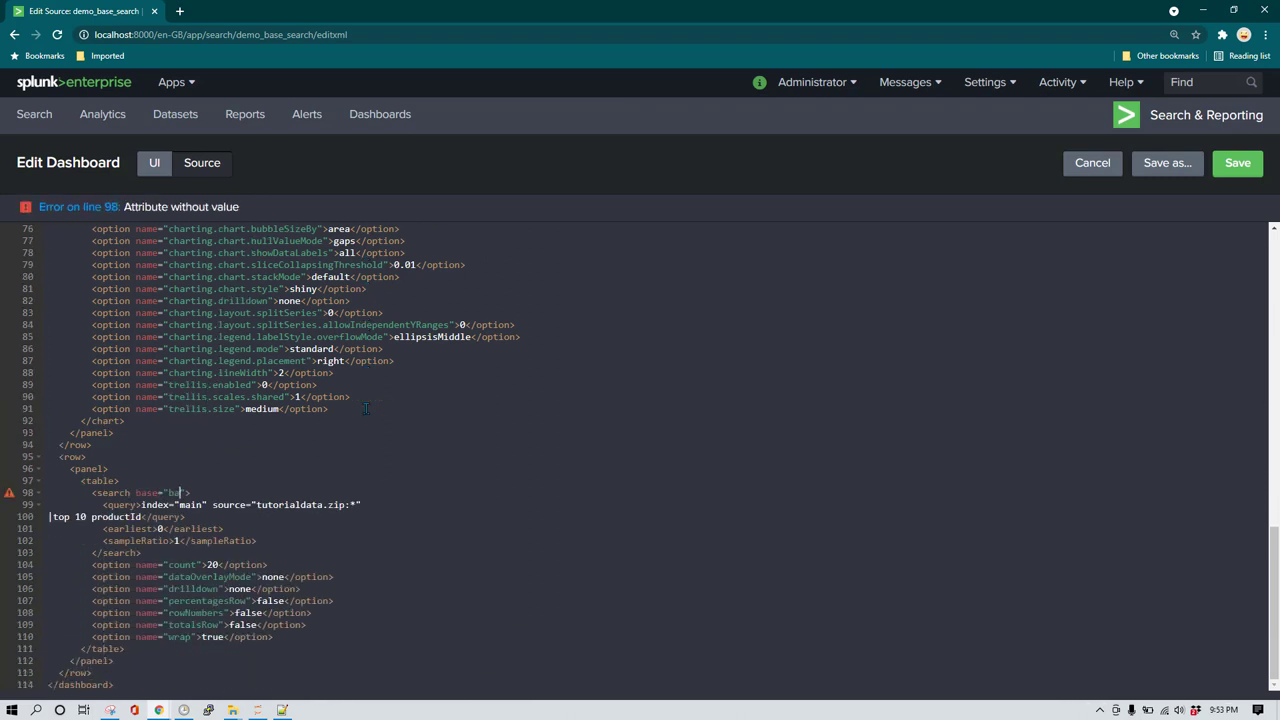
{"action": "key", "text": "Down"}
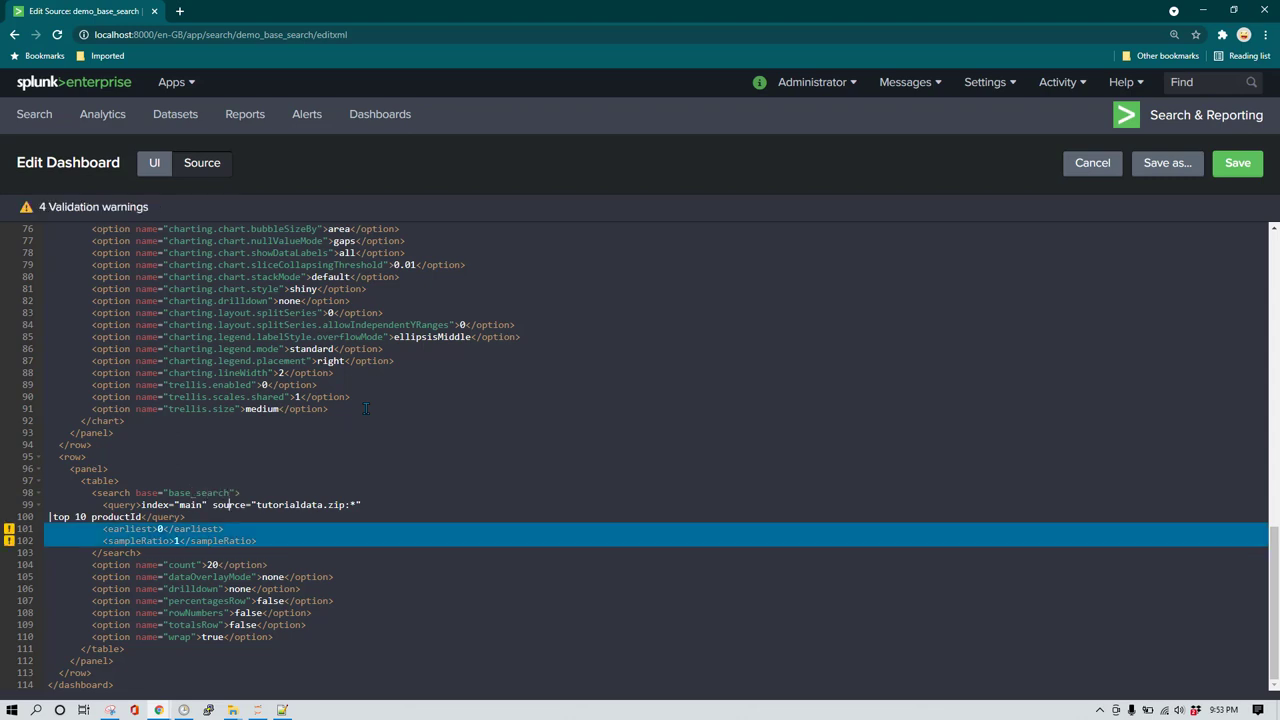
Remove the index="main" source="tutorialdata.zip:*" filter from the productId table's query.
{"action": "key", "text": "Left"}
{"action": "key", "text": "Left"}
{"action": "key", "text": "Left"}
{"action": "key", "text": "Left"}
{"action": "key", "text": "shift+End"}
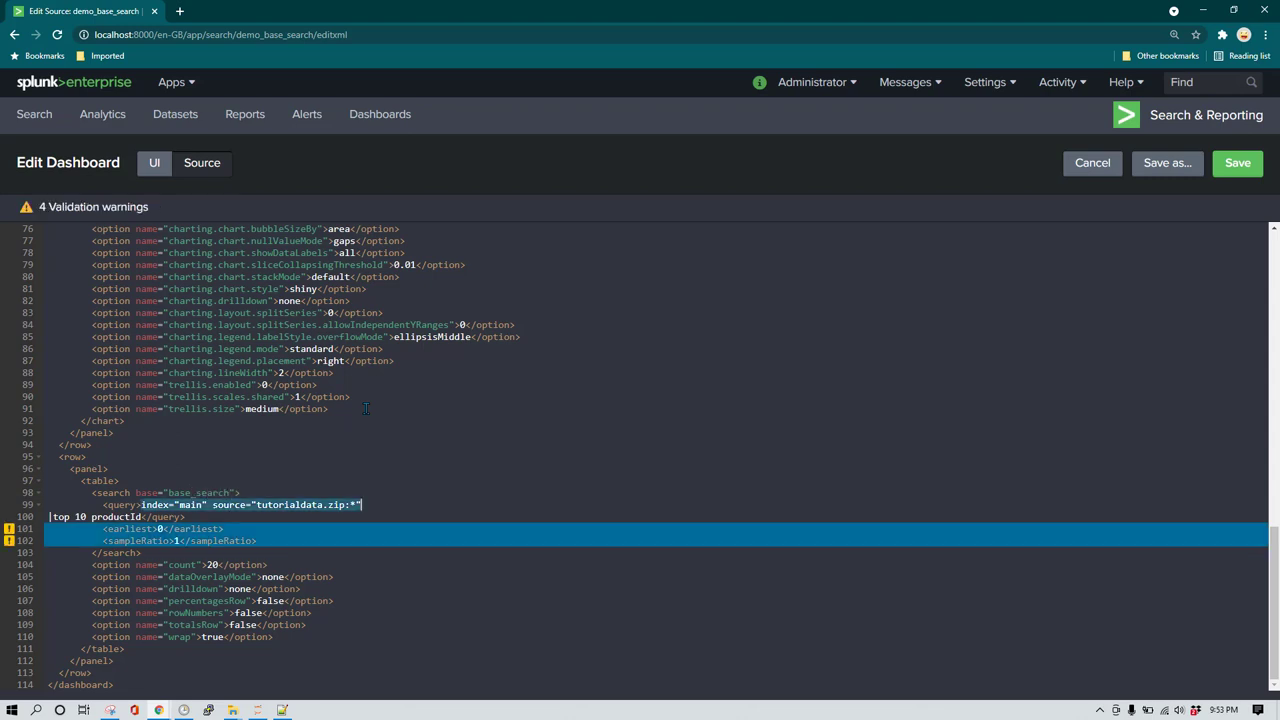
{"action": "key", "text": "Delete"}
Delete the earliest and sampleRatio lines from the productId table's search block.
{"action": "key", "text": "Down"}
{"action": "key", "text": "Down"}
{"action": "key", "text": "shift+End"}
{"action": "key", "text": "shift+Down"}
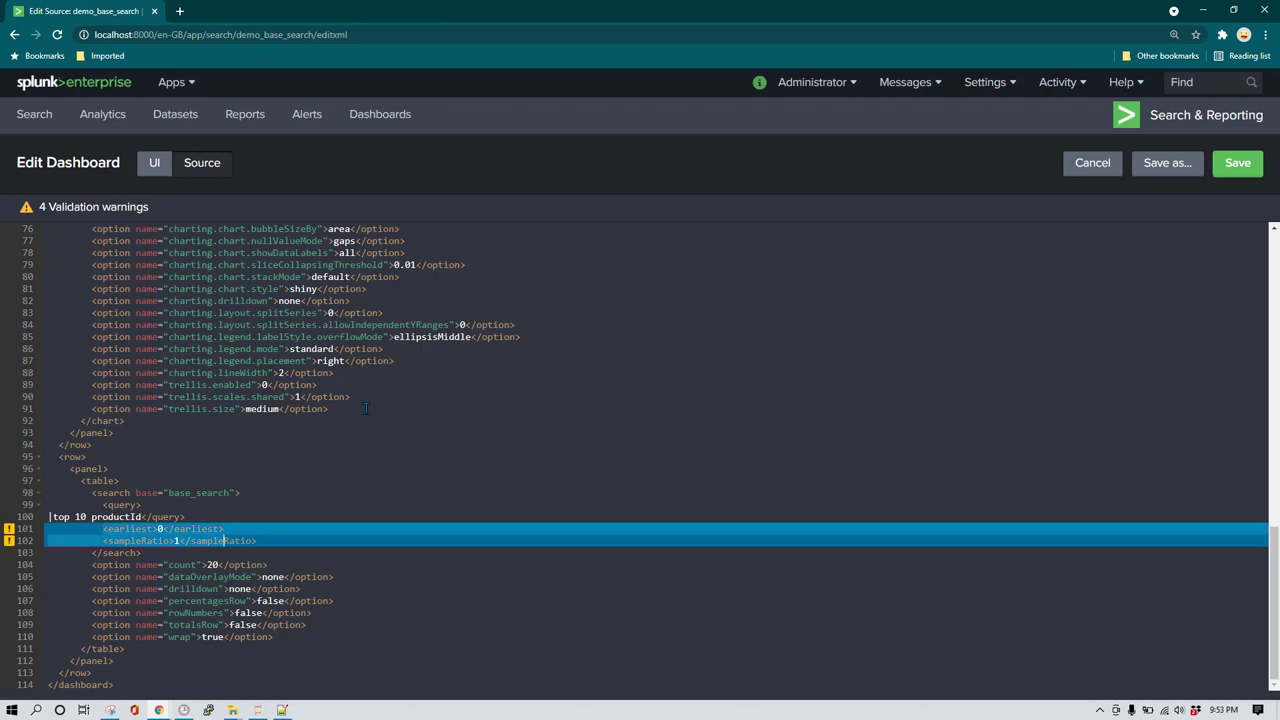
{"action": "key", "text": "shift+End"}
{"action": "key", "text": "Delete"}
{"action": "key", "text": "BackSpace"}
{"action": "key", "text": "BackSpace"}
{"action": "key", "text": "BackSpace"}
{"action": "key", "text": "BackSpace"}
{"action": "key", "text": "BackSpace"}
{"action": "key", "text": "BackSpace"}
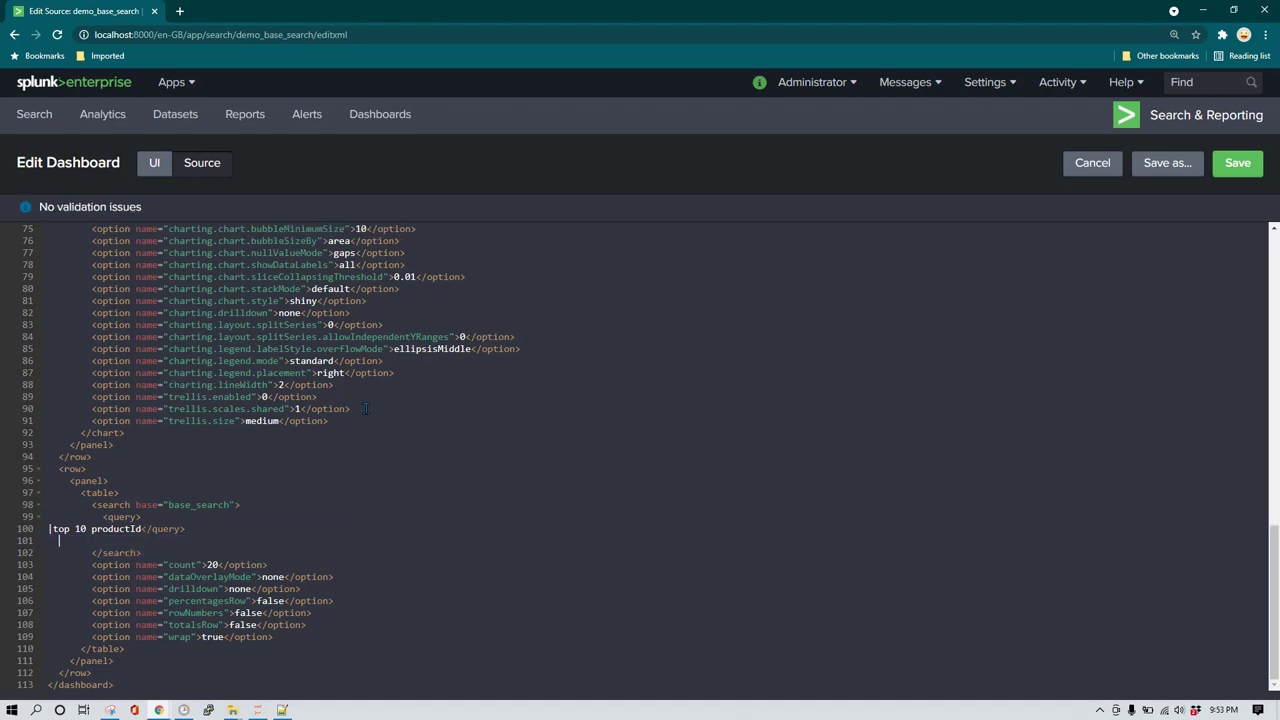
Review the base search and the panel searches in the XML source, and save the dashboard.
{"action": "scroll", "coordinate": [366, 408], "scroll_direction": "up", "scroll_amount": 8}
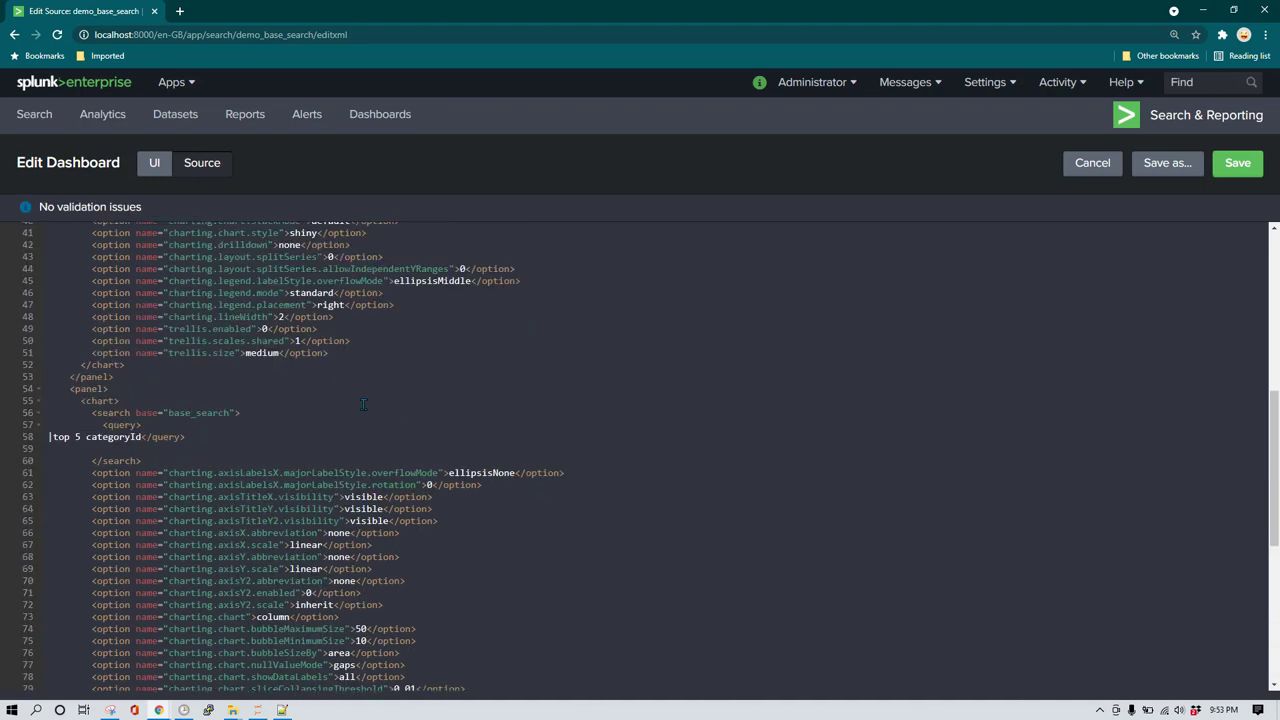
{"action": "scroll", "coordinate": [377, 334], "scroll_direction": "up", "scroll_amount": 3}
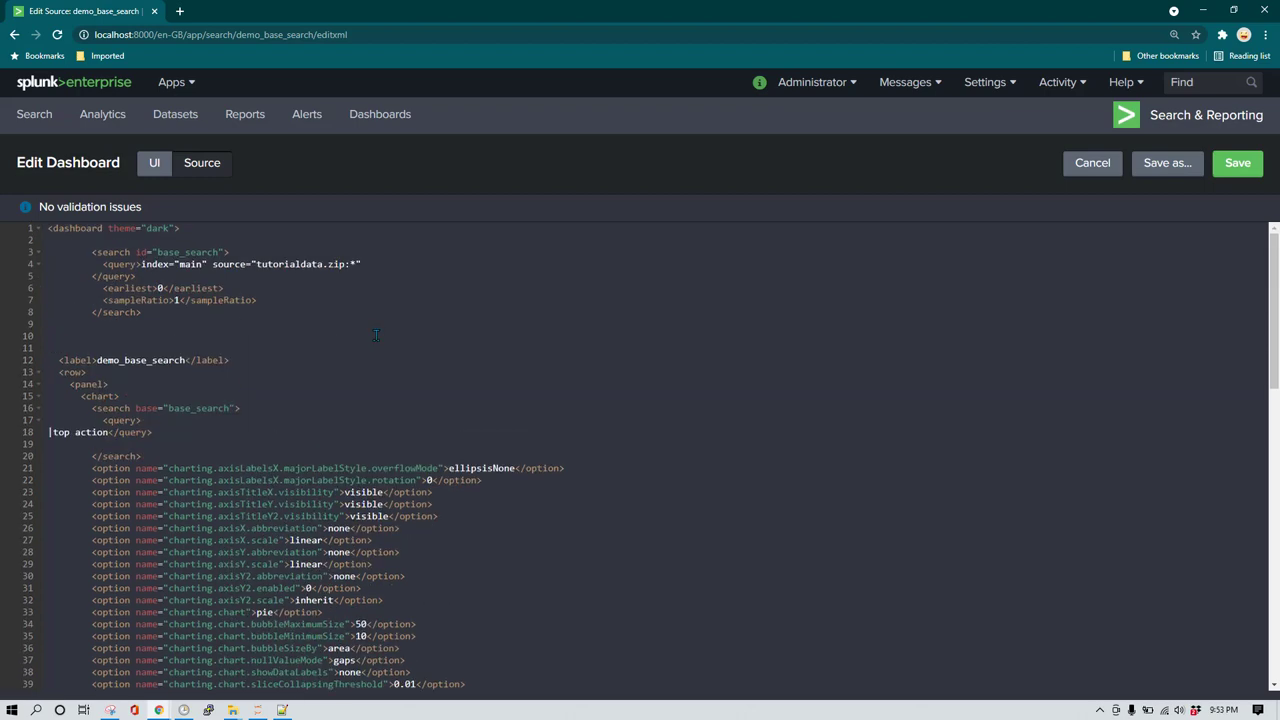
{"action": "scroll", "coordinate": [322, 417], "scroll_direction": "down", "scroll_amount": 10}
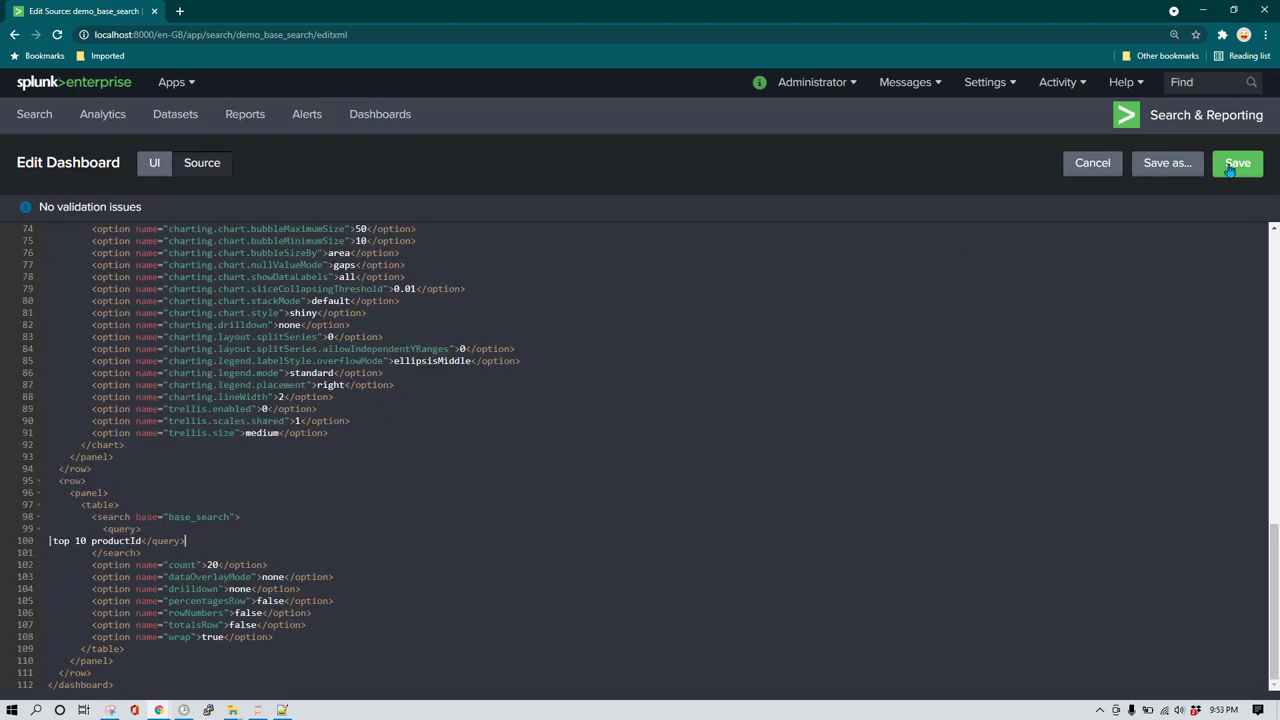
{"action": "left_click", "coordinate": [153, 168]}
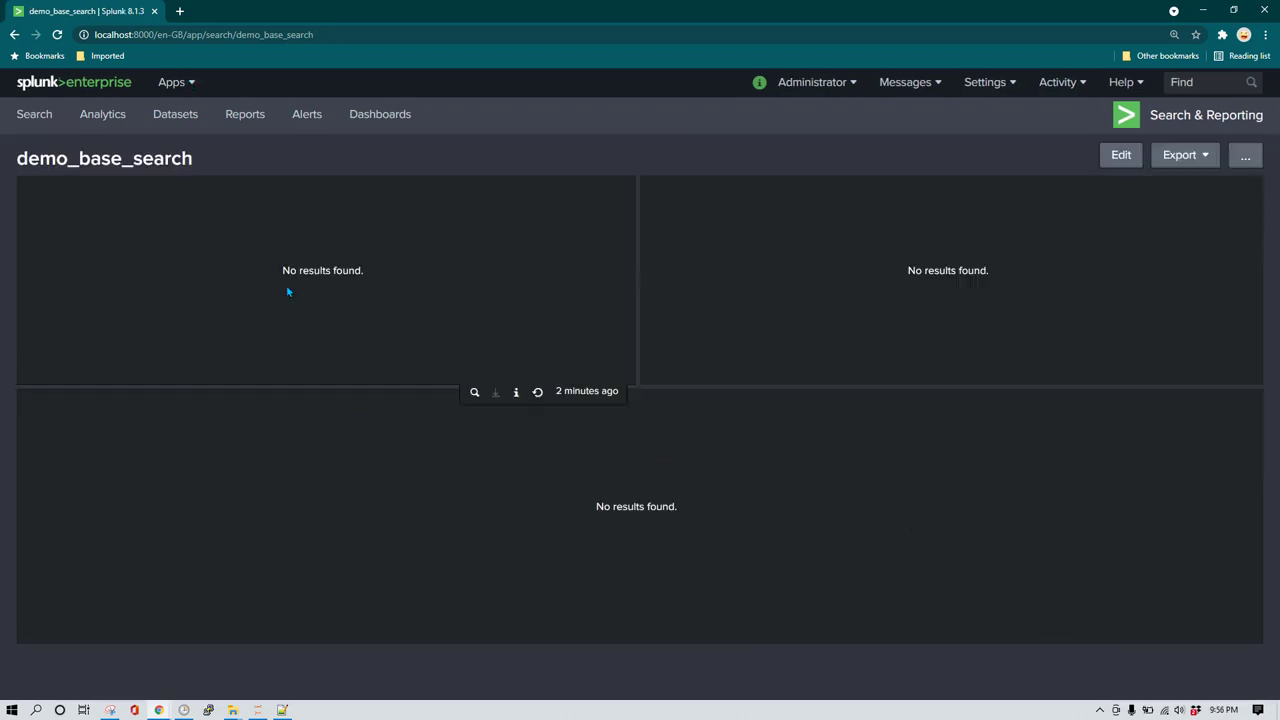
Reopen the dashboard's XML source for editing and add the line |table * after the source filter in the base_search query.
{"action": "left_click", "coordinate": [1115, 160]}
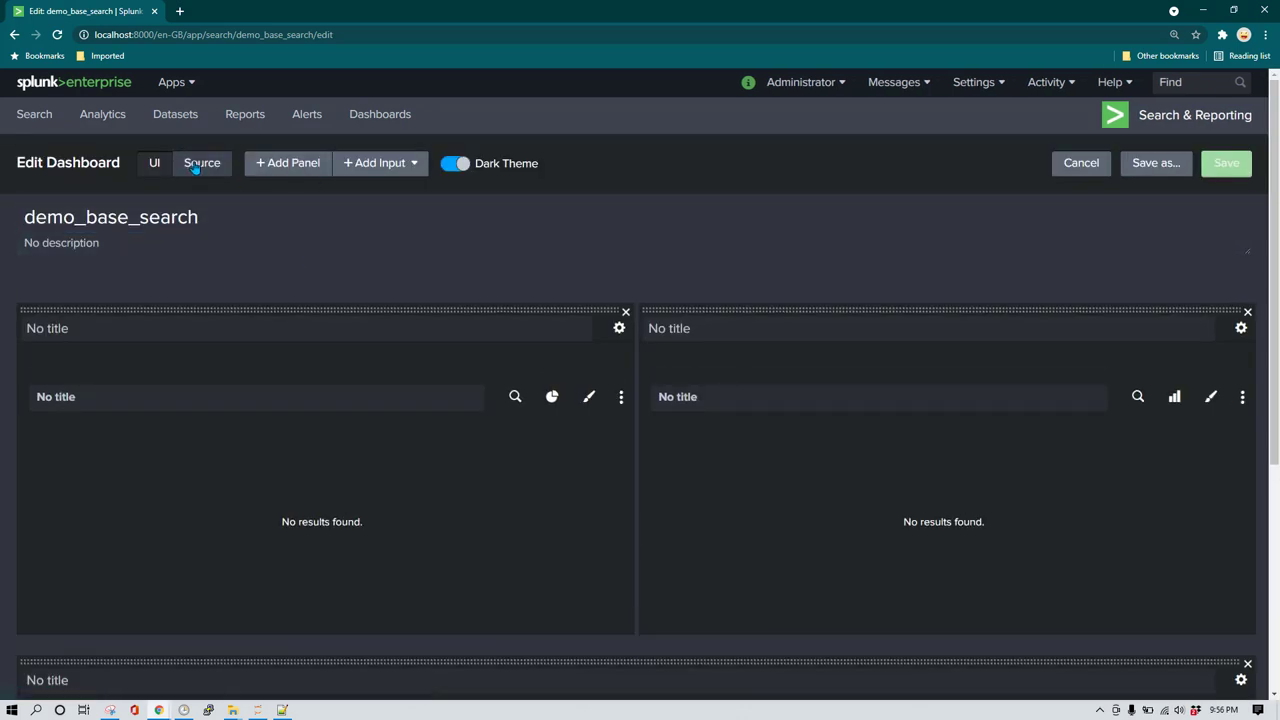
{"action": "left_click", "coordinate": [197, 165]}
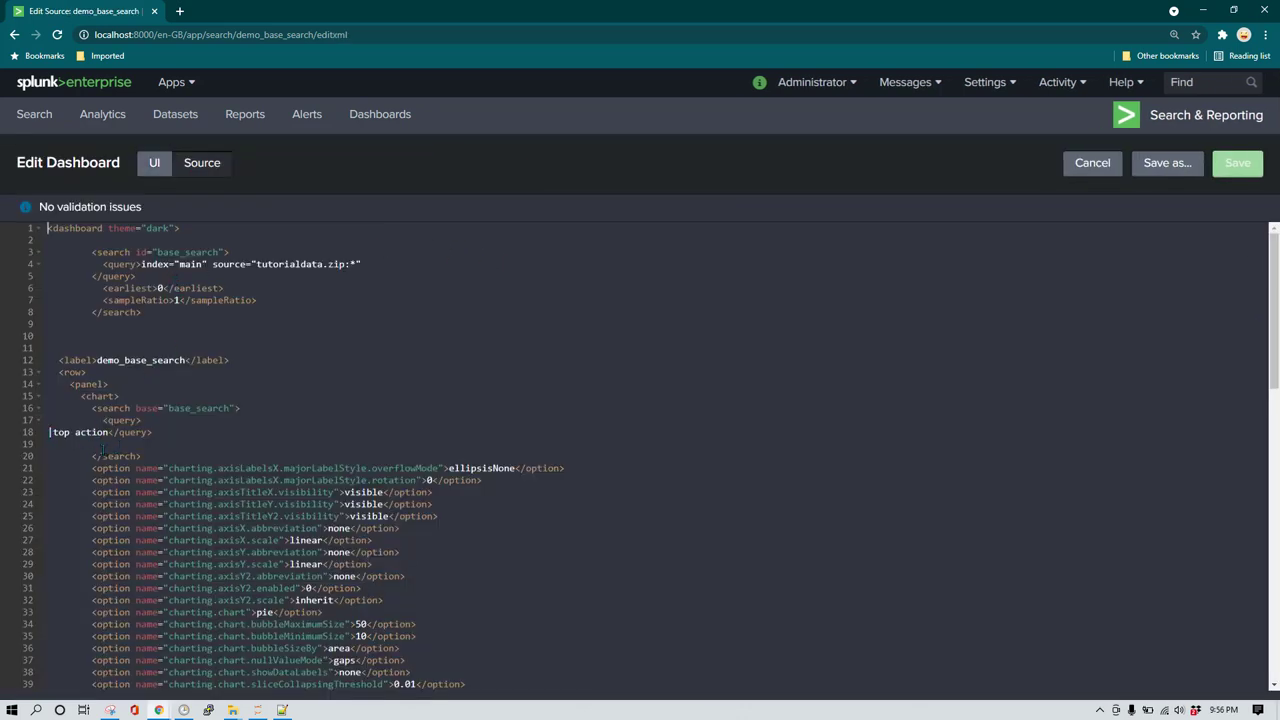
{"action": "scroll", "coordinate": [56, 440], "scroll_direction": "down", "scroll_amount": 1}
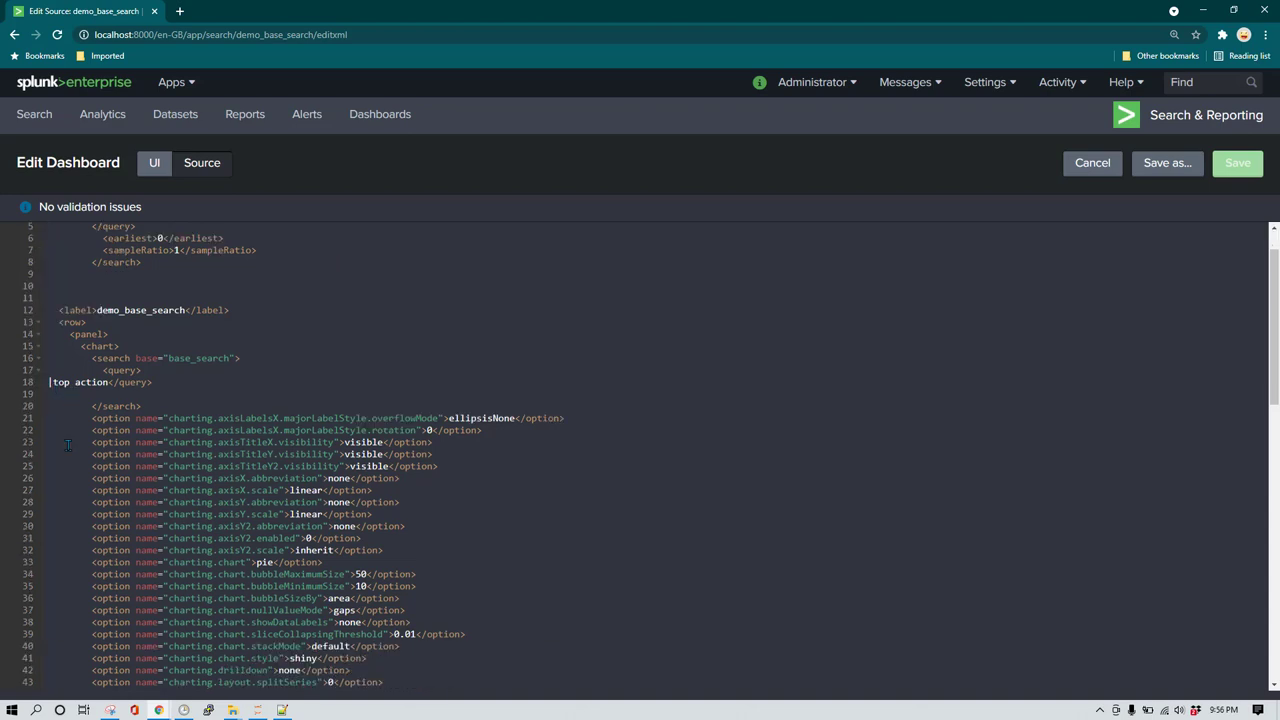
{"action": "scroll", "coordinate": [68, 446], "scroll_direction": "up", "scroll_amount": 1}
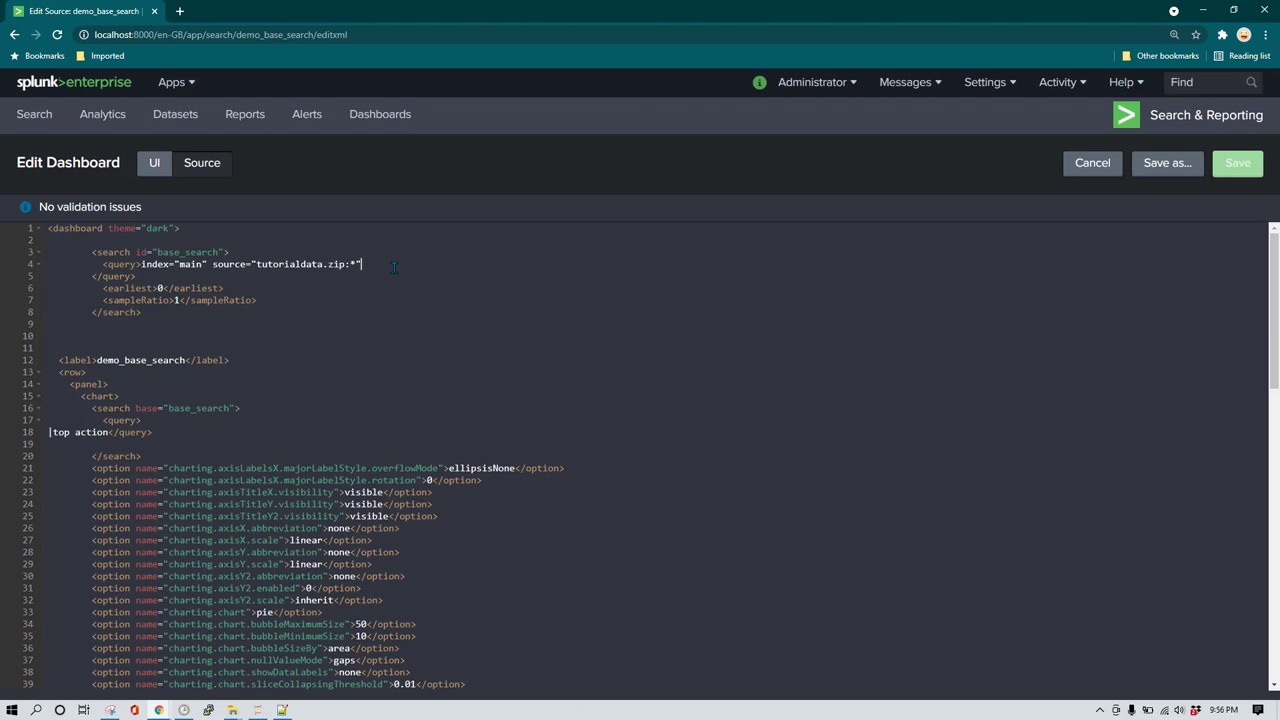
{"action": "key", "text": "Return"}
{"action": "type", "text": "|table *"}
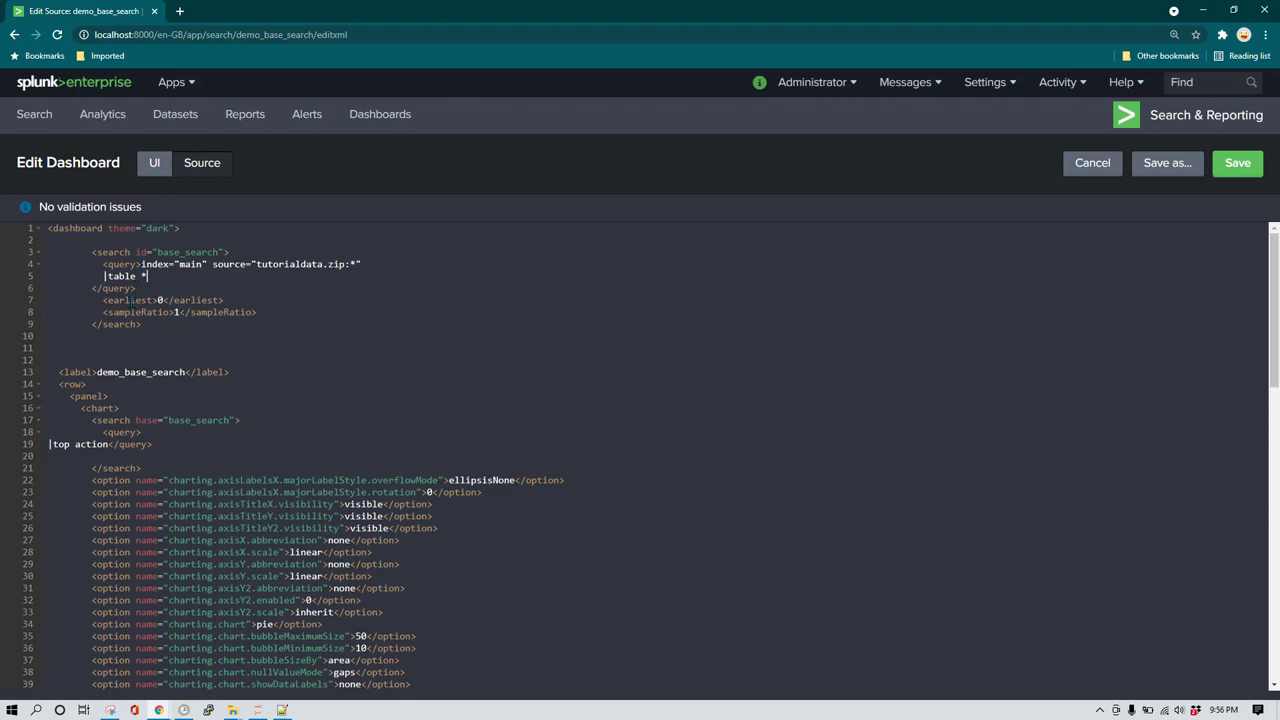
Save the dashboard with the extended base search query and return to its panels.
{"action": "scroll", "coordinate": [41, 357], "scroll_direction": "down", "scroll_amount": 2}
{"action": "scroll", "coordinate": [41, 357], "scroll_direction": "down", "scroll_amount": 9}
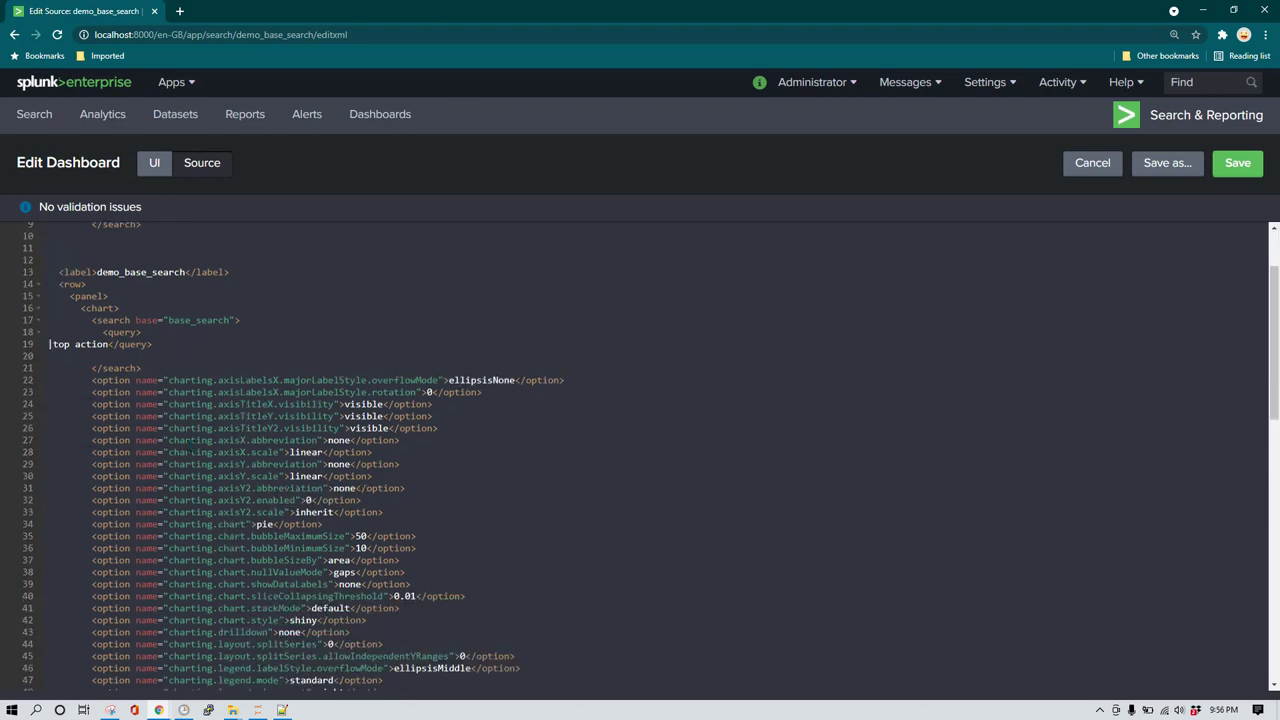
{"action": "scroll", "coordinate": [172, 496], "scroll_direction": "up", "scroll_amount": 10}
{"action": "scroll", "coordinate": [172, 496], "scroll_direction": "up", "scroll_amount": 1}
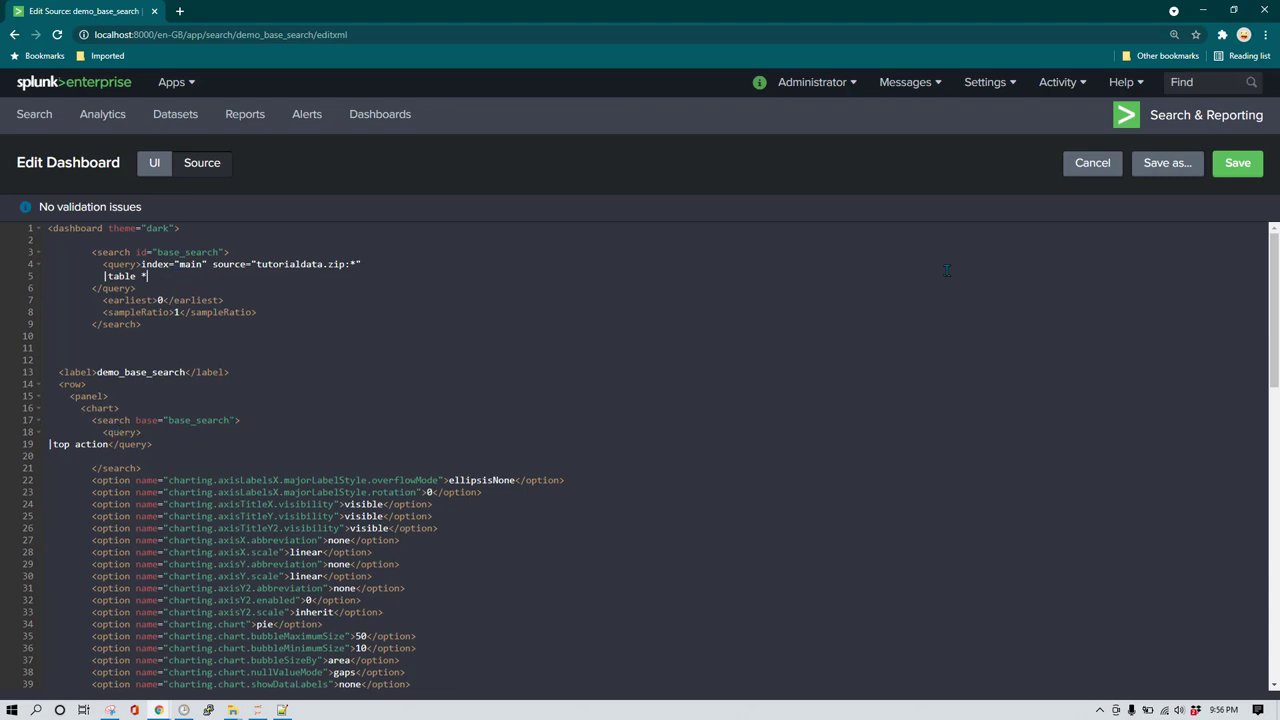
{"action": "left_click", "coordinate": [1238, 163]}
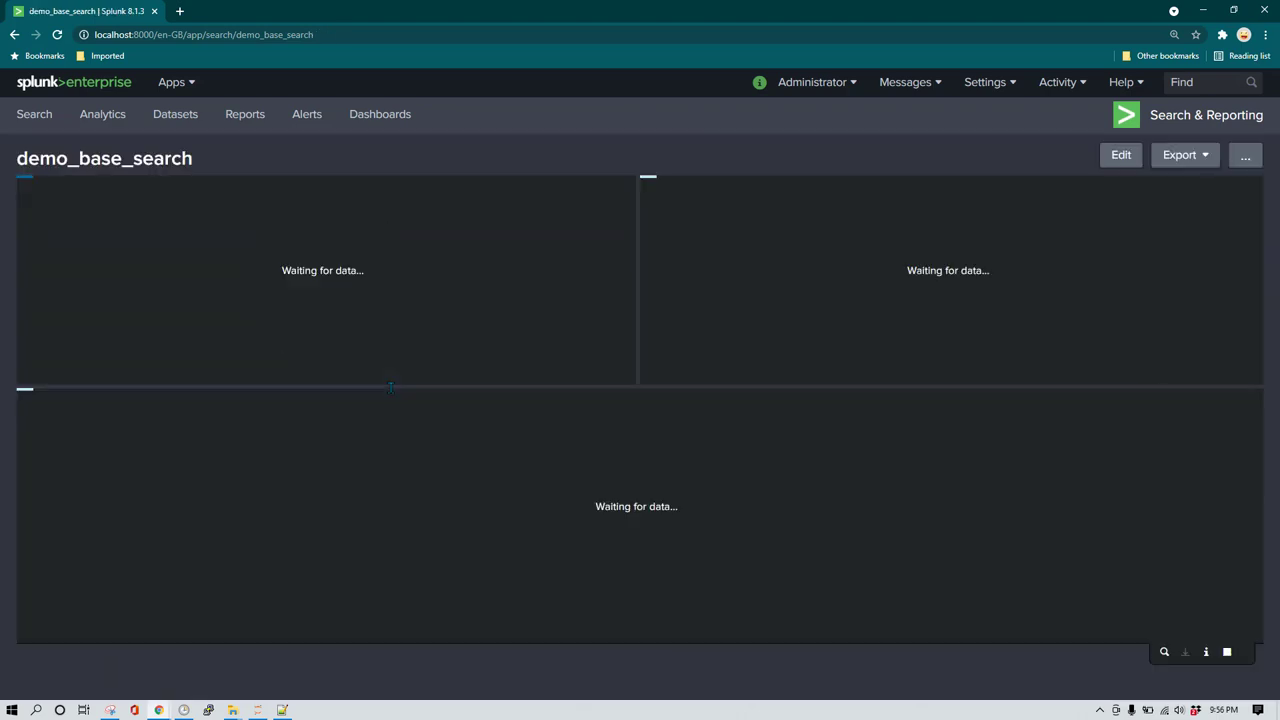